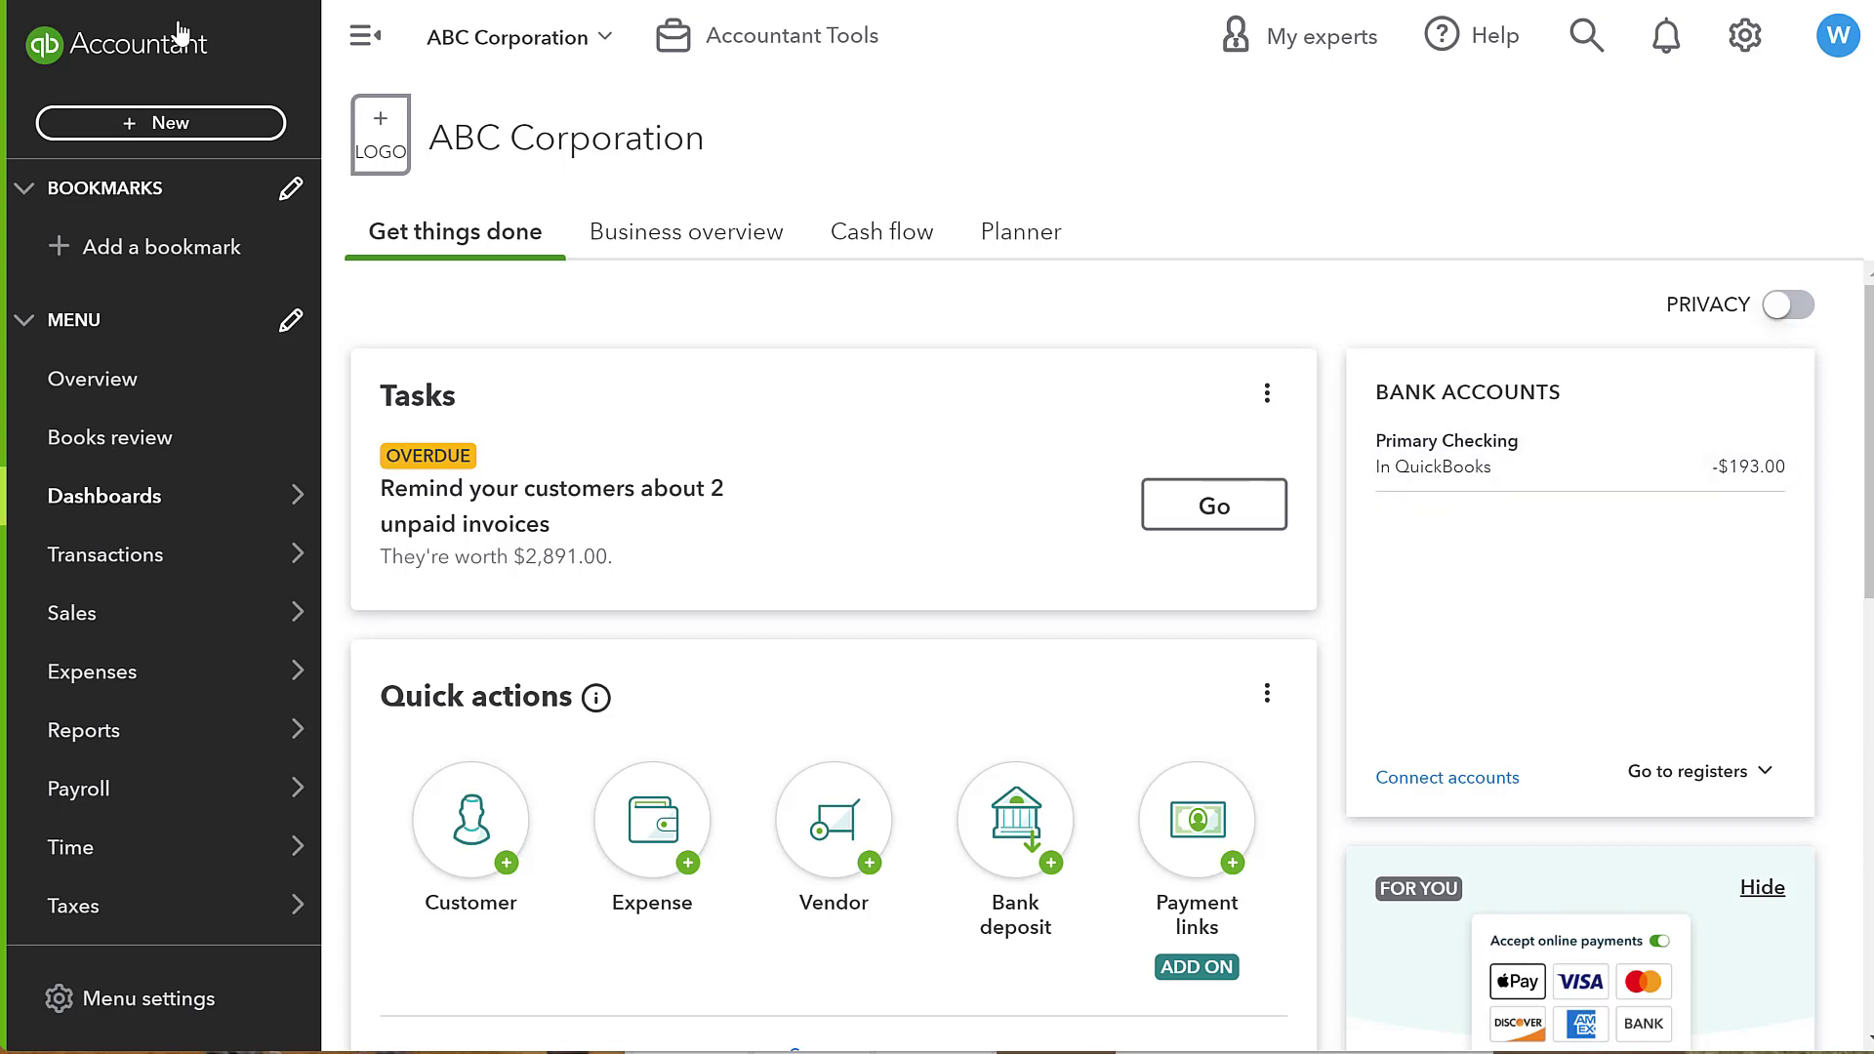
# - Start a new bill and choose Bluebird Technologies as the vendor
pyautogui.click(162, 125)
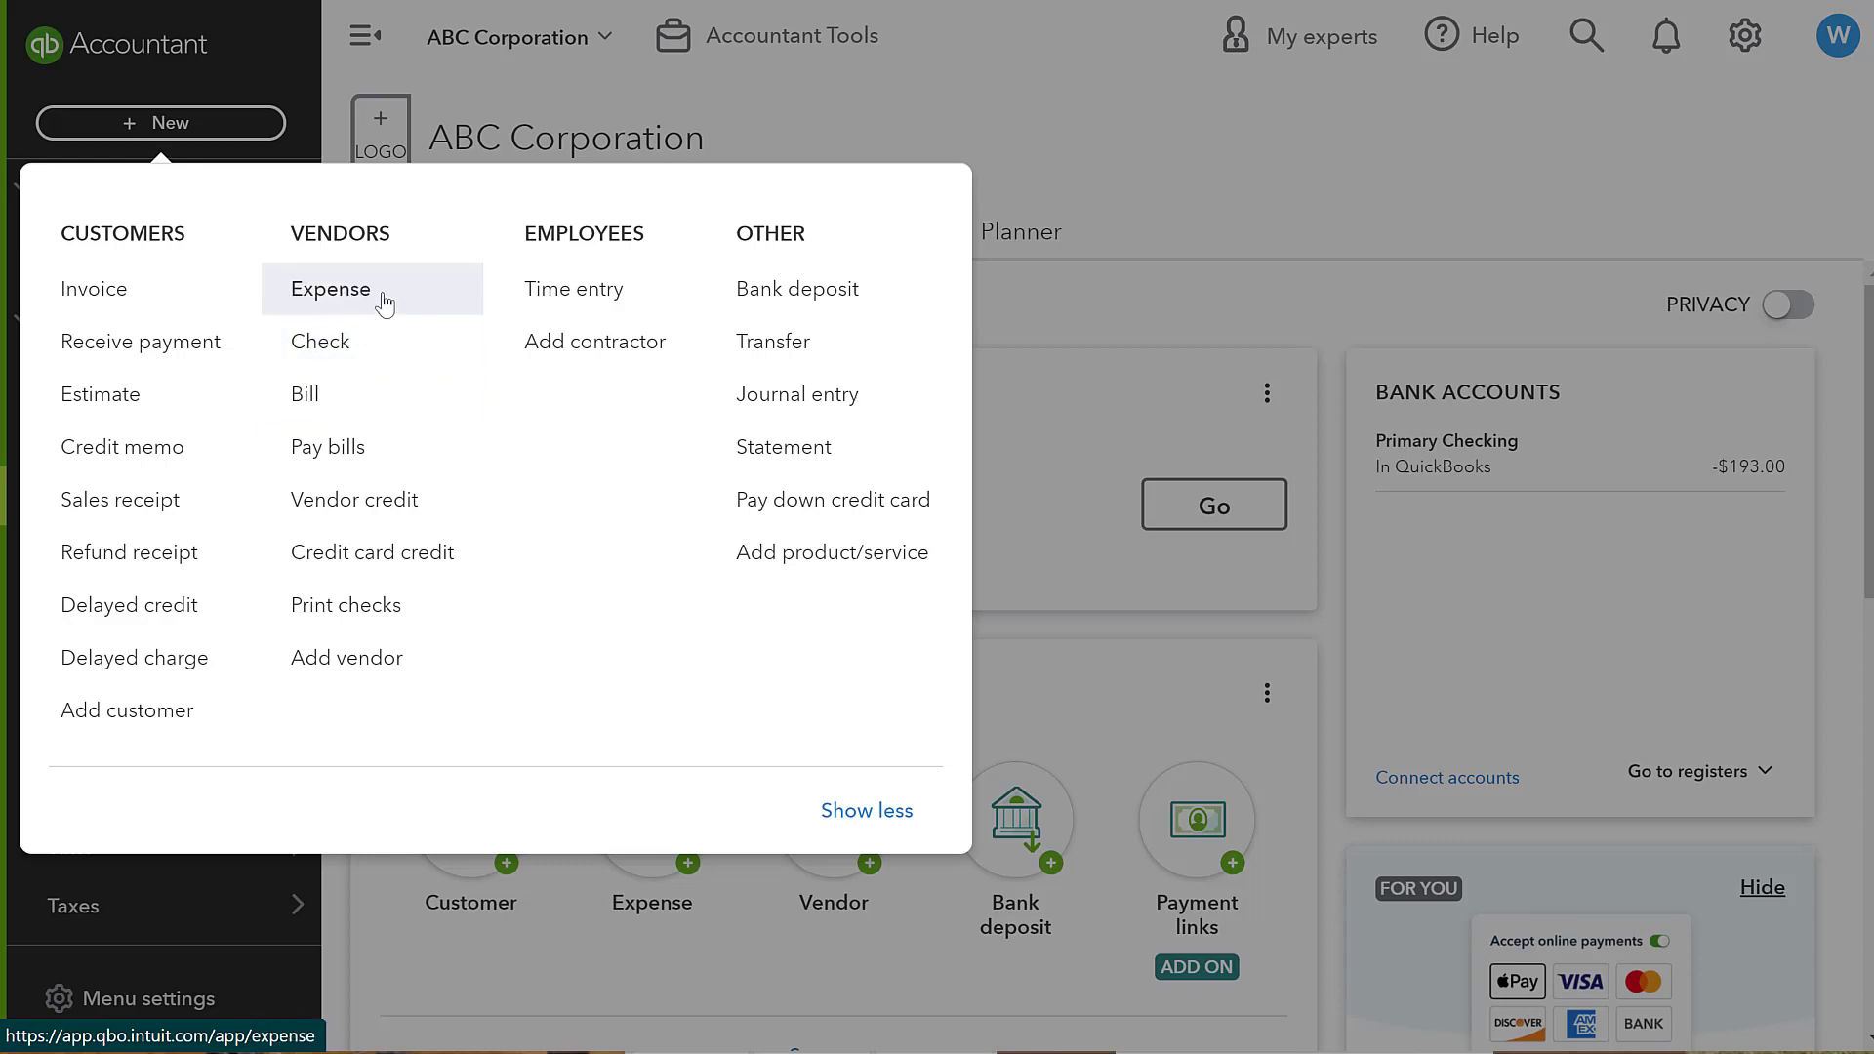
pyautogui.scroll(-2, 366, 395)
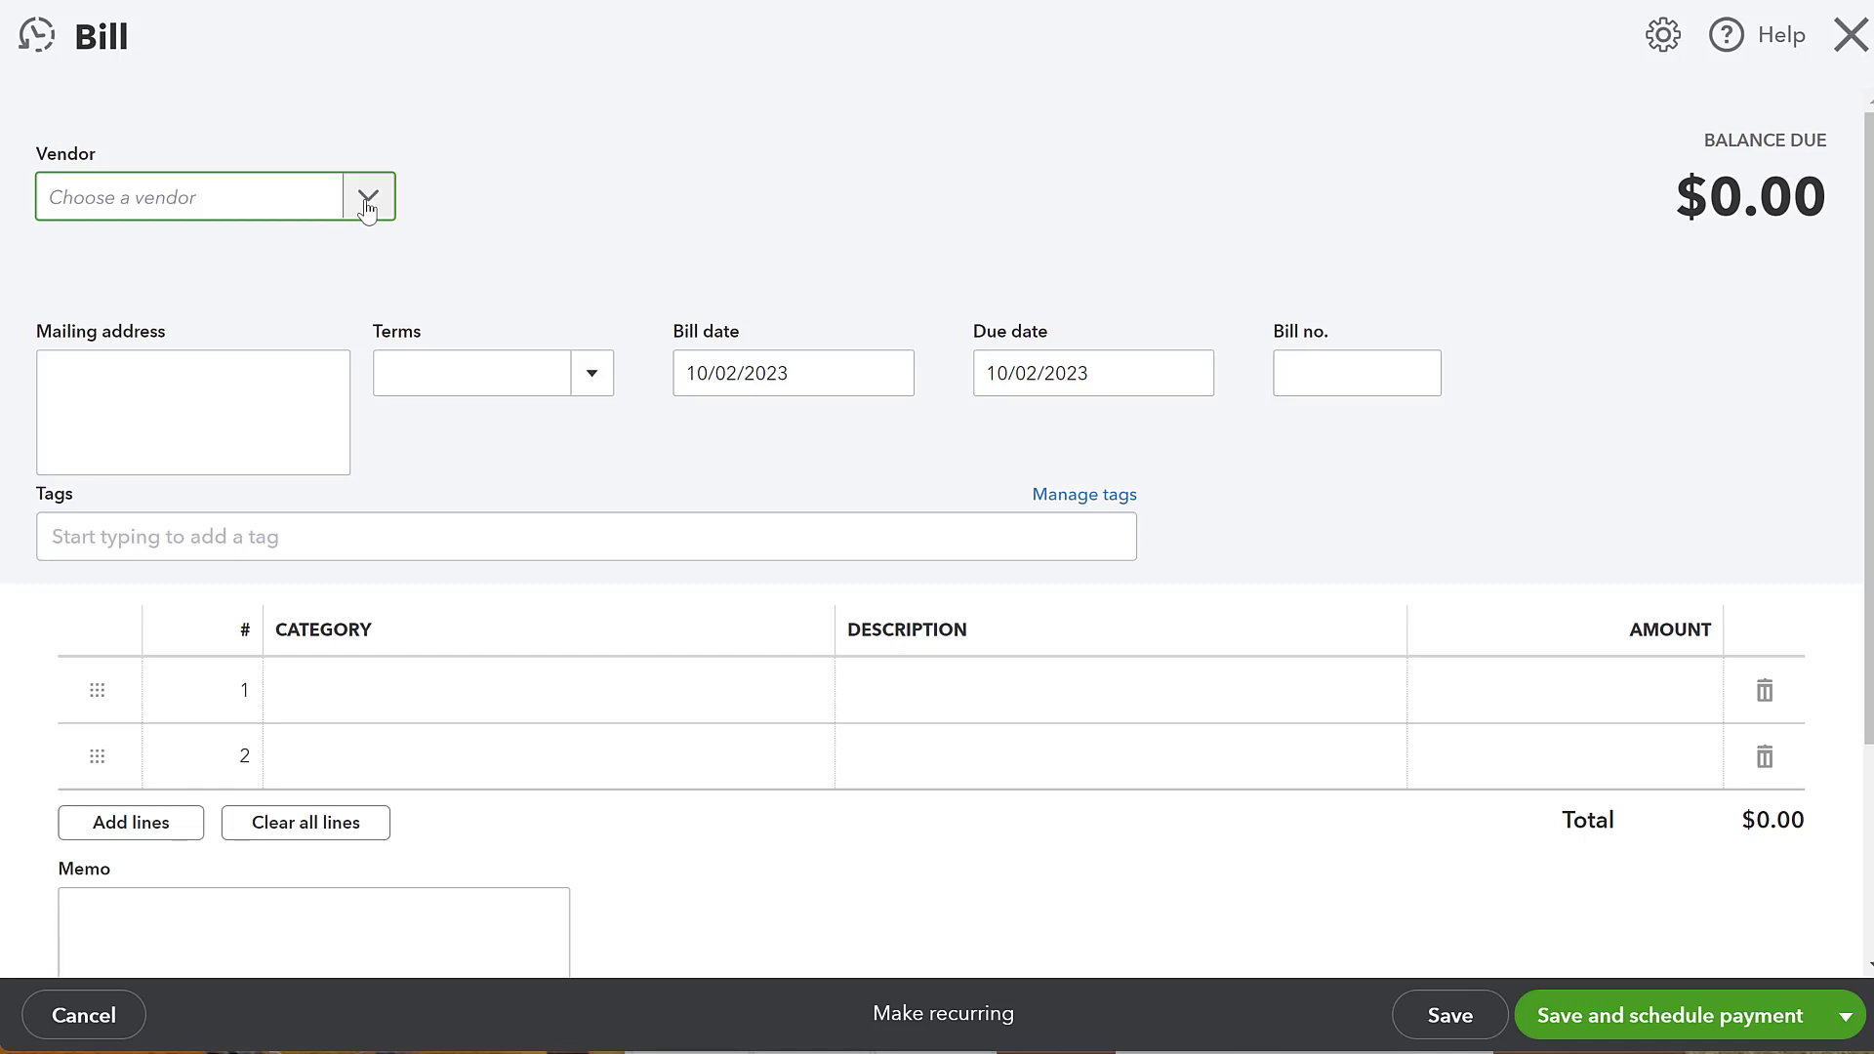
pyautogui.click(370, 200)
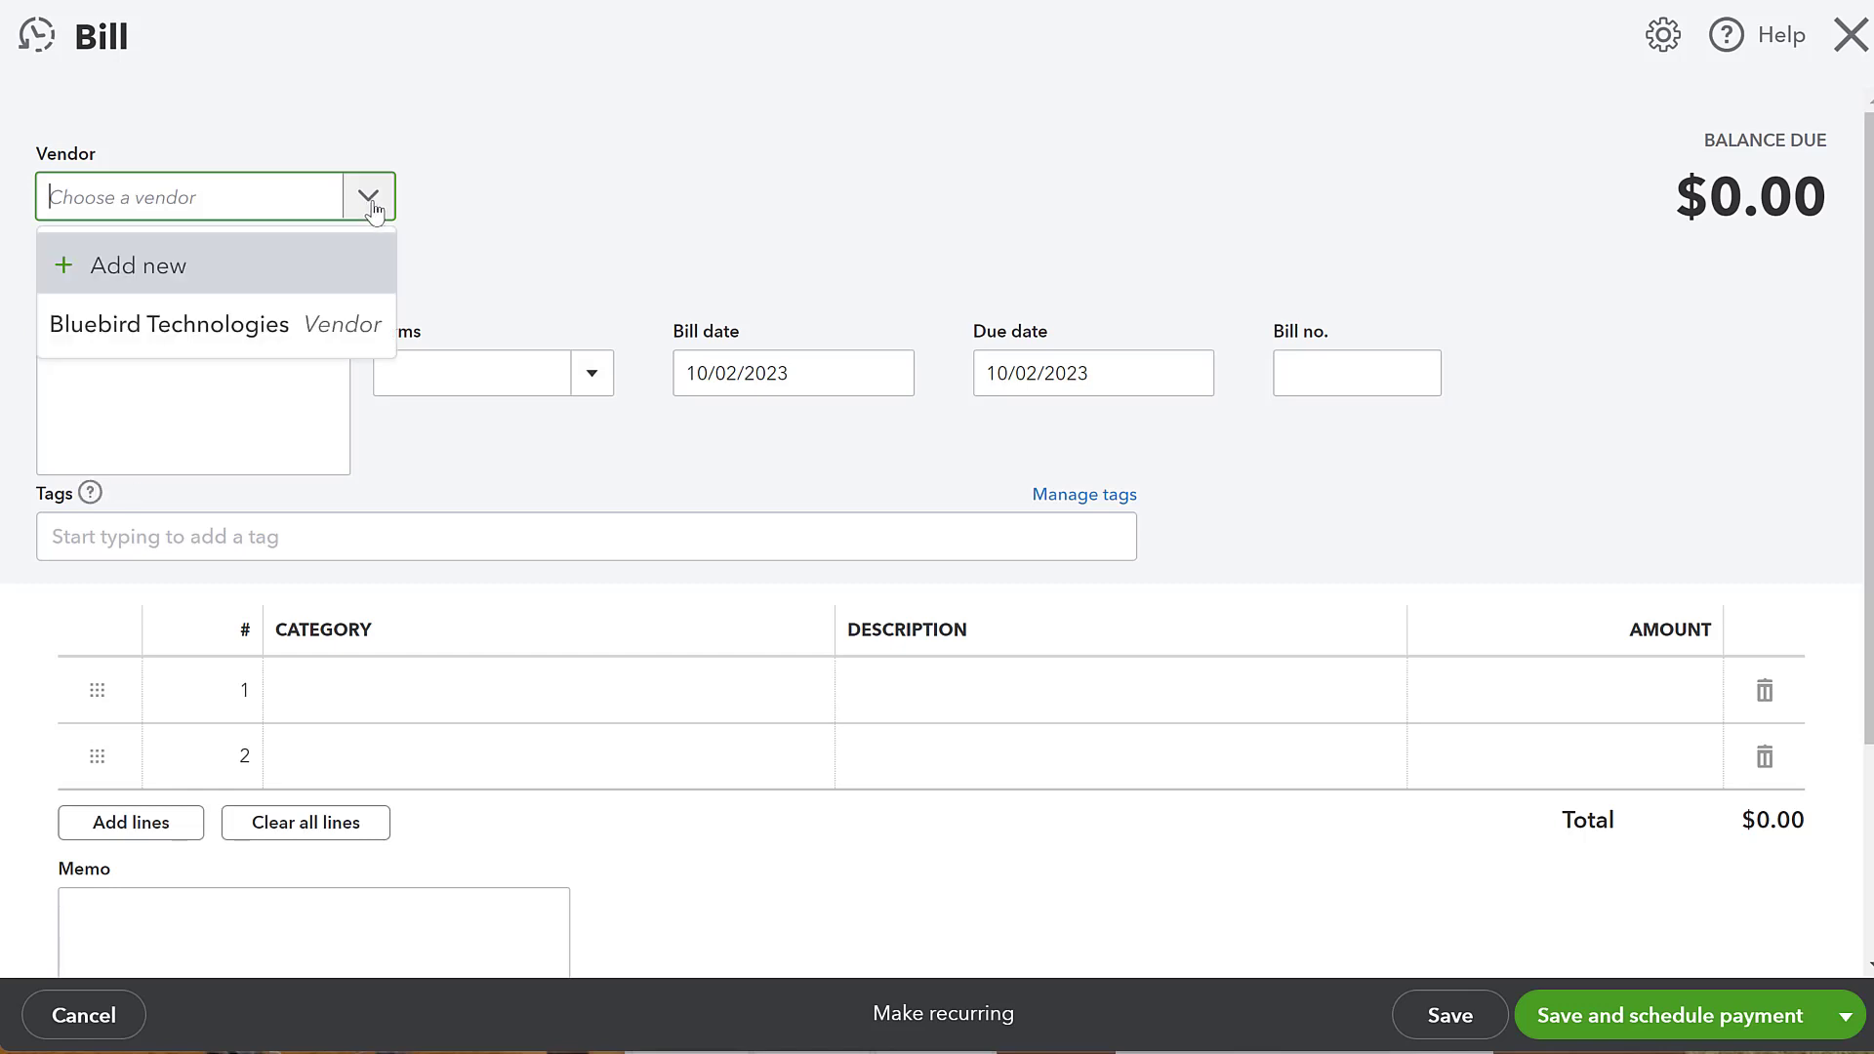
pyautogui.click(288, 324)
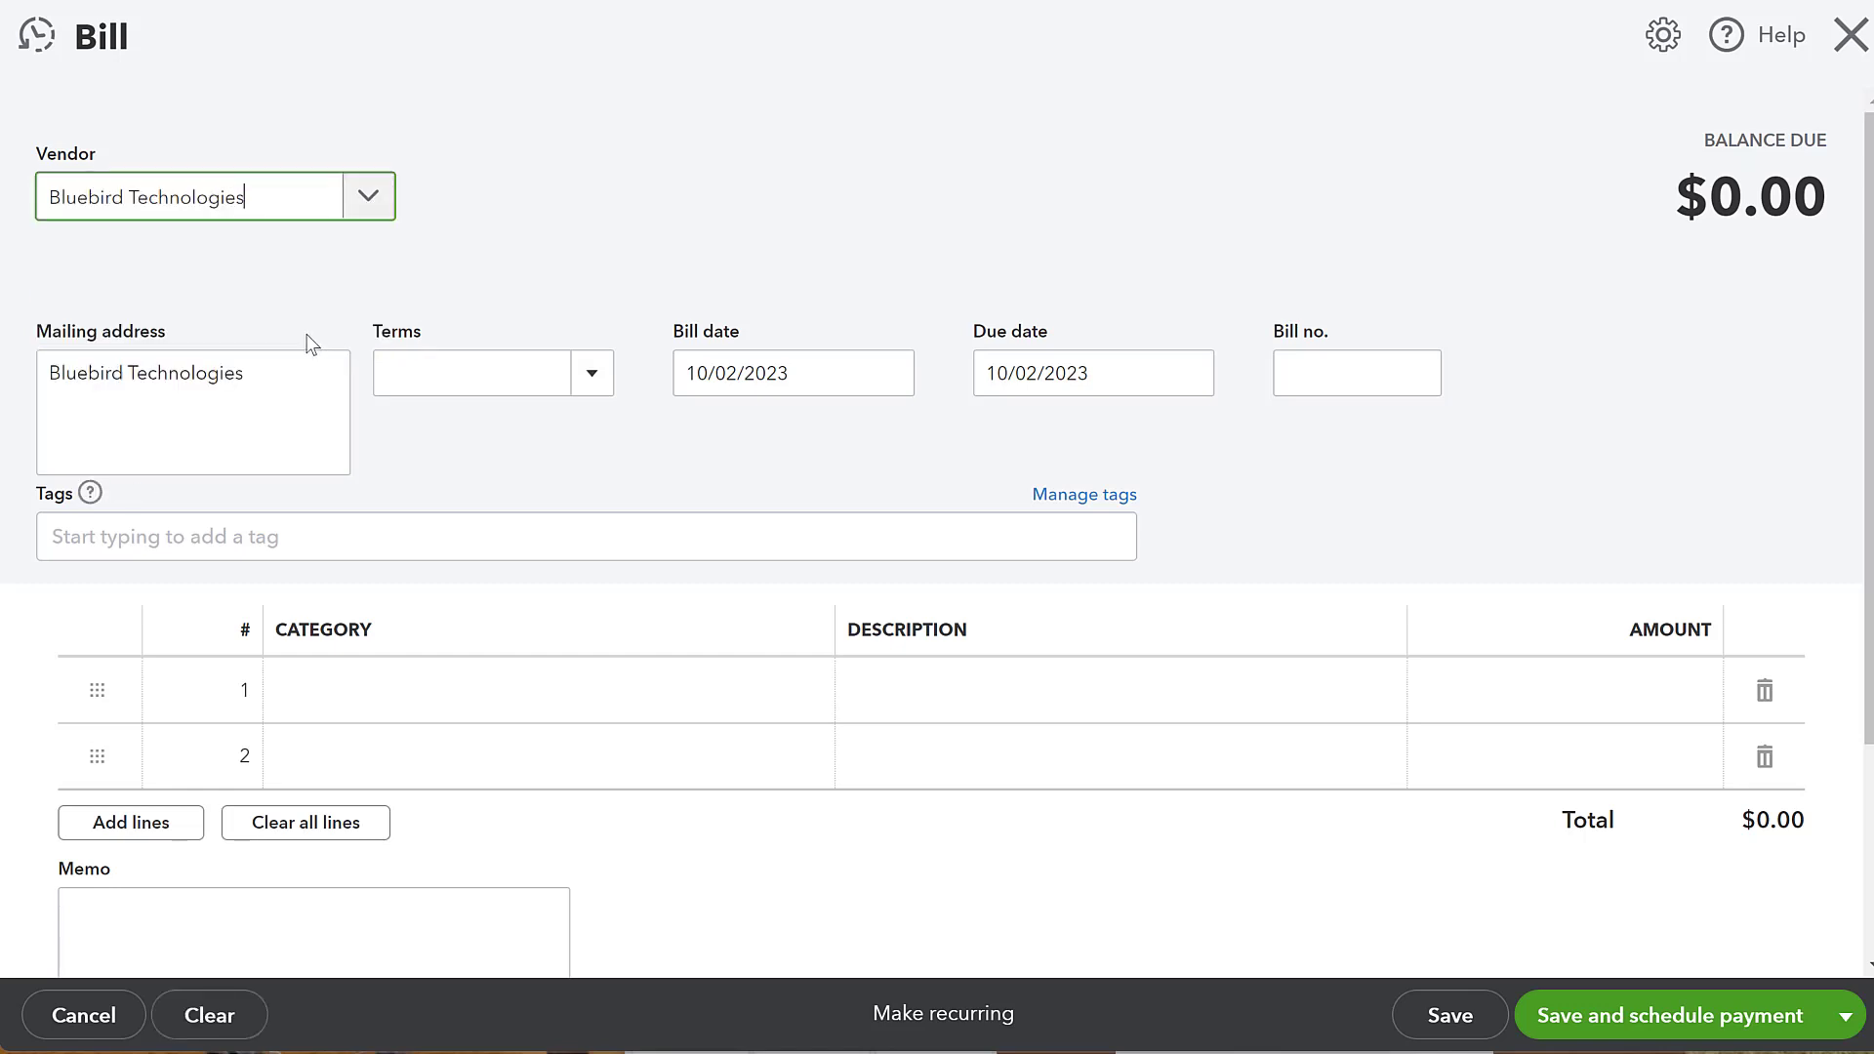
# - Set the bill's terms to Net 30
pyautogui.click(460, 374)
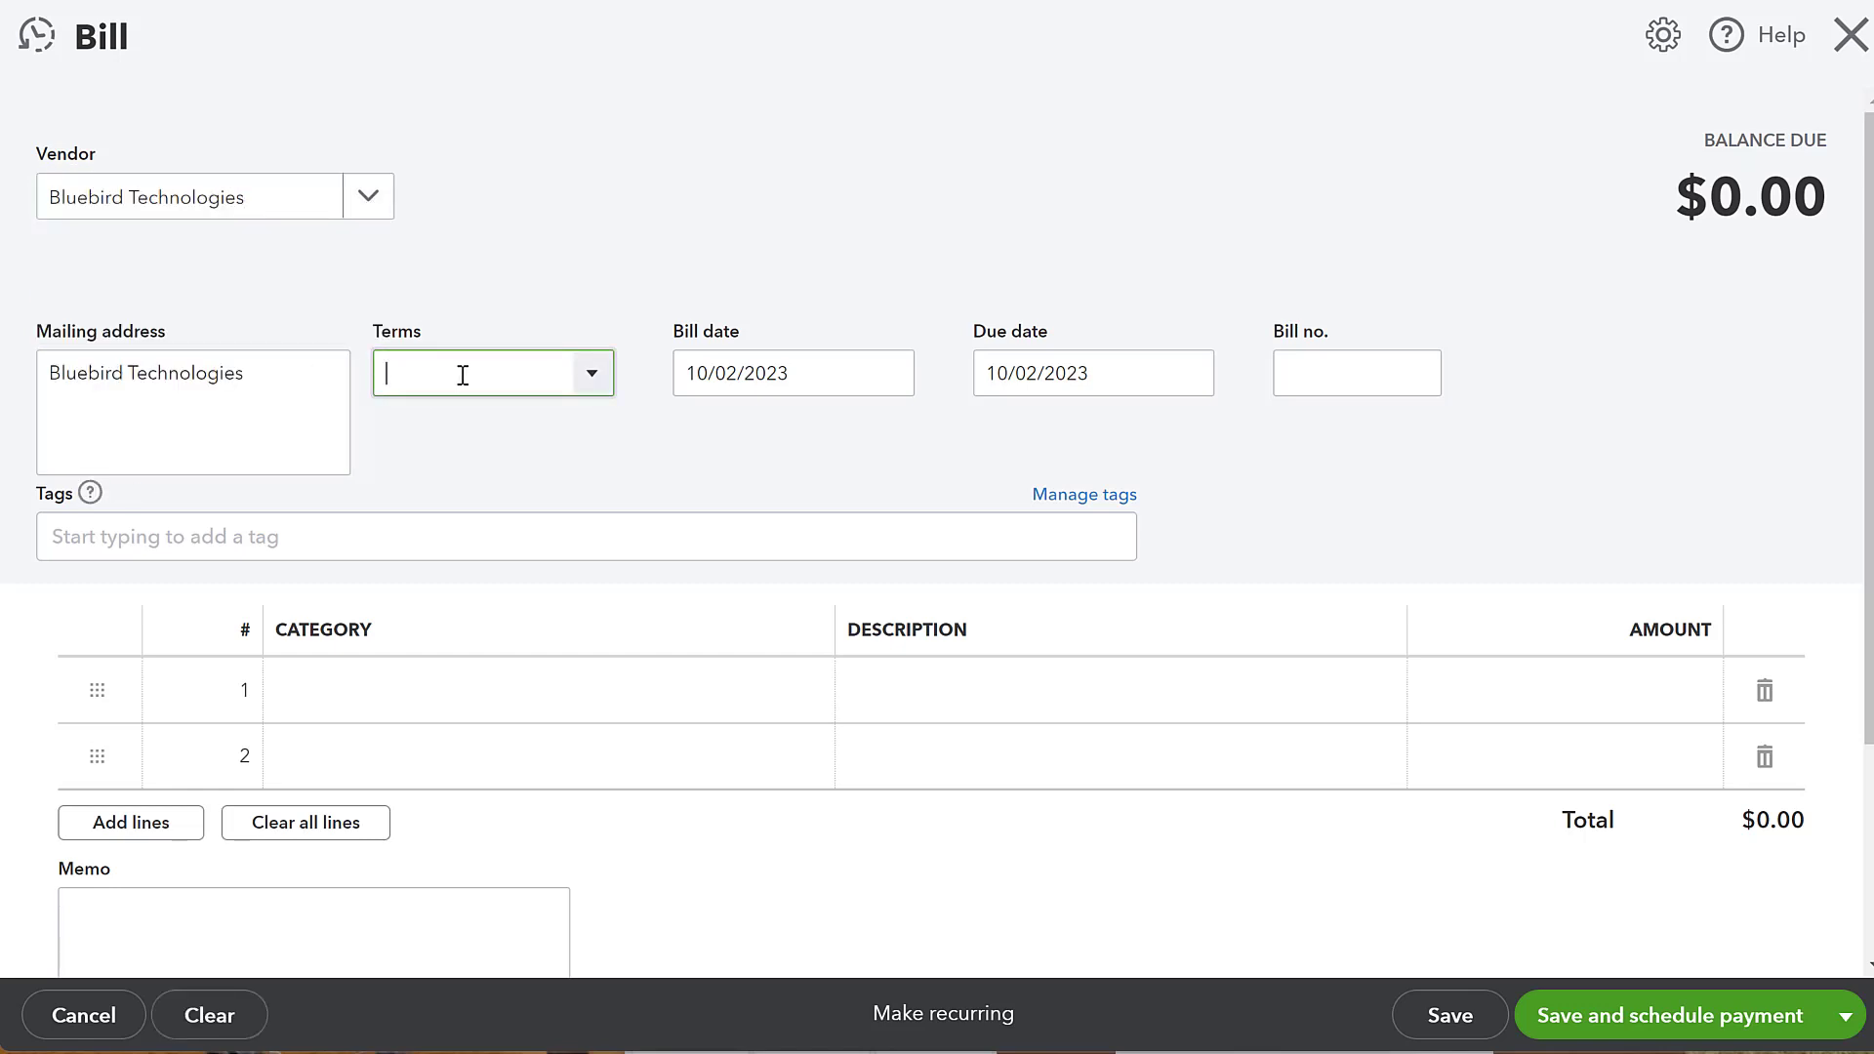
pyautogui.click(586, 376)
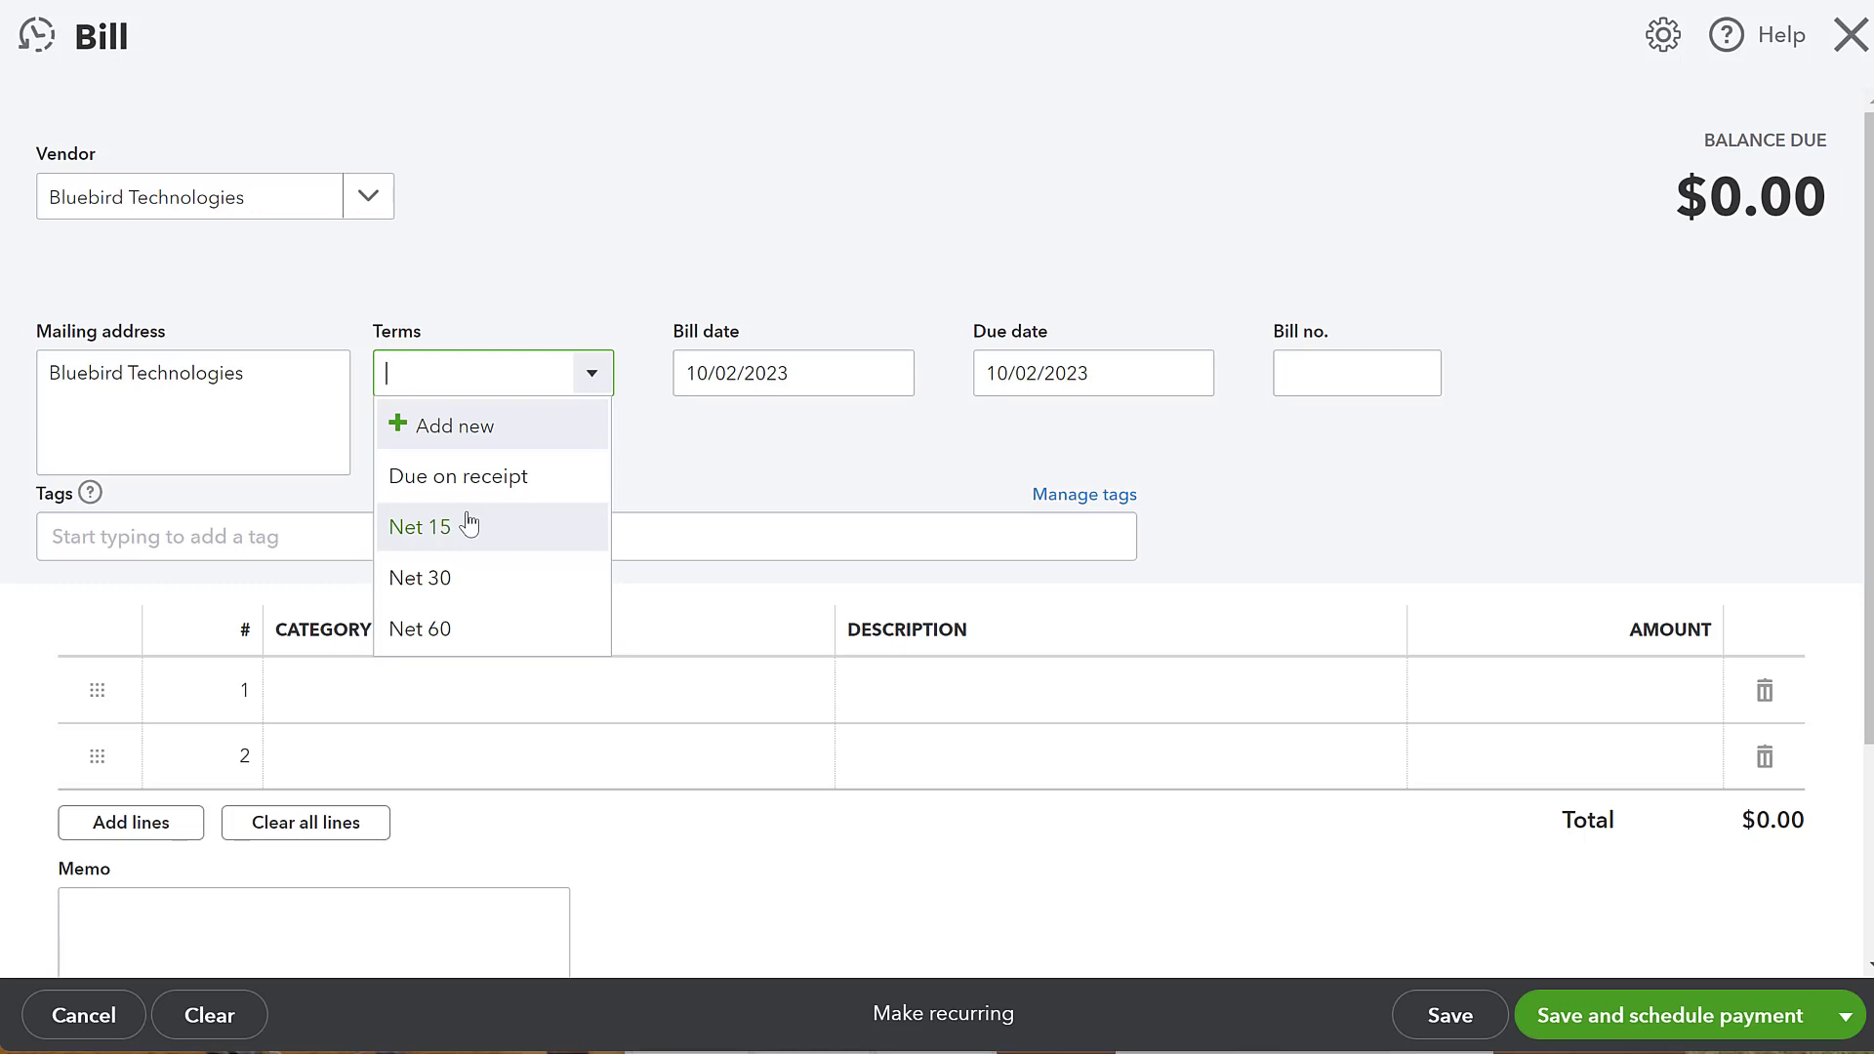
pyautogui.click(478, 580)
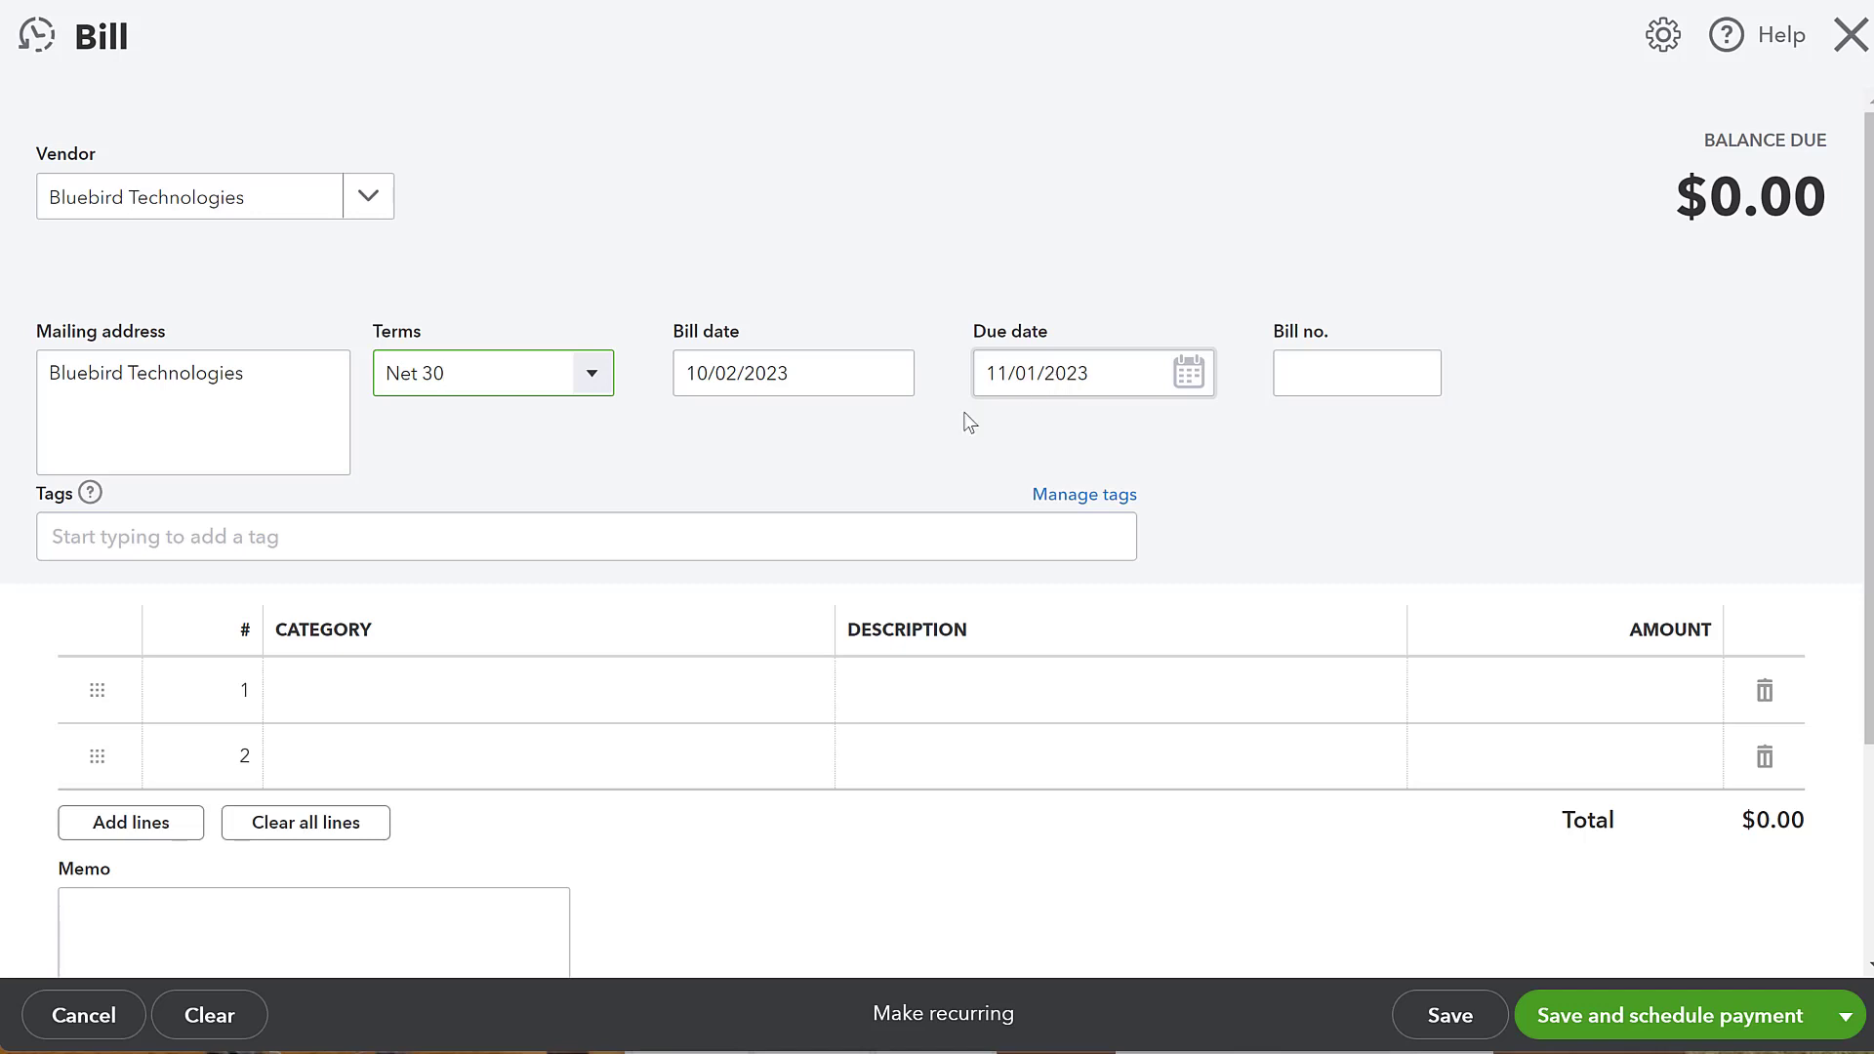
pyautogui.click(578, 370)
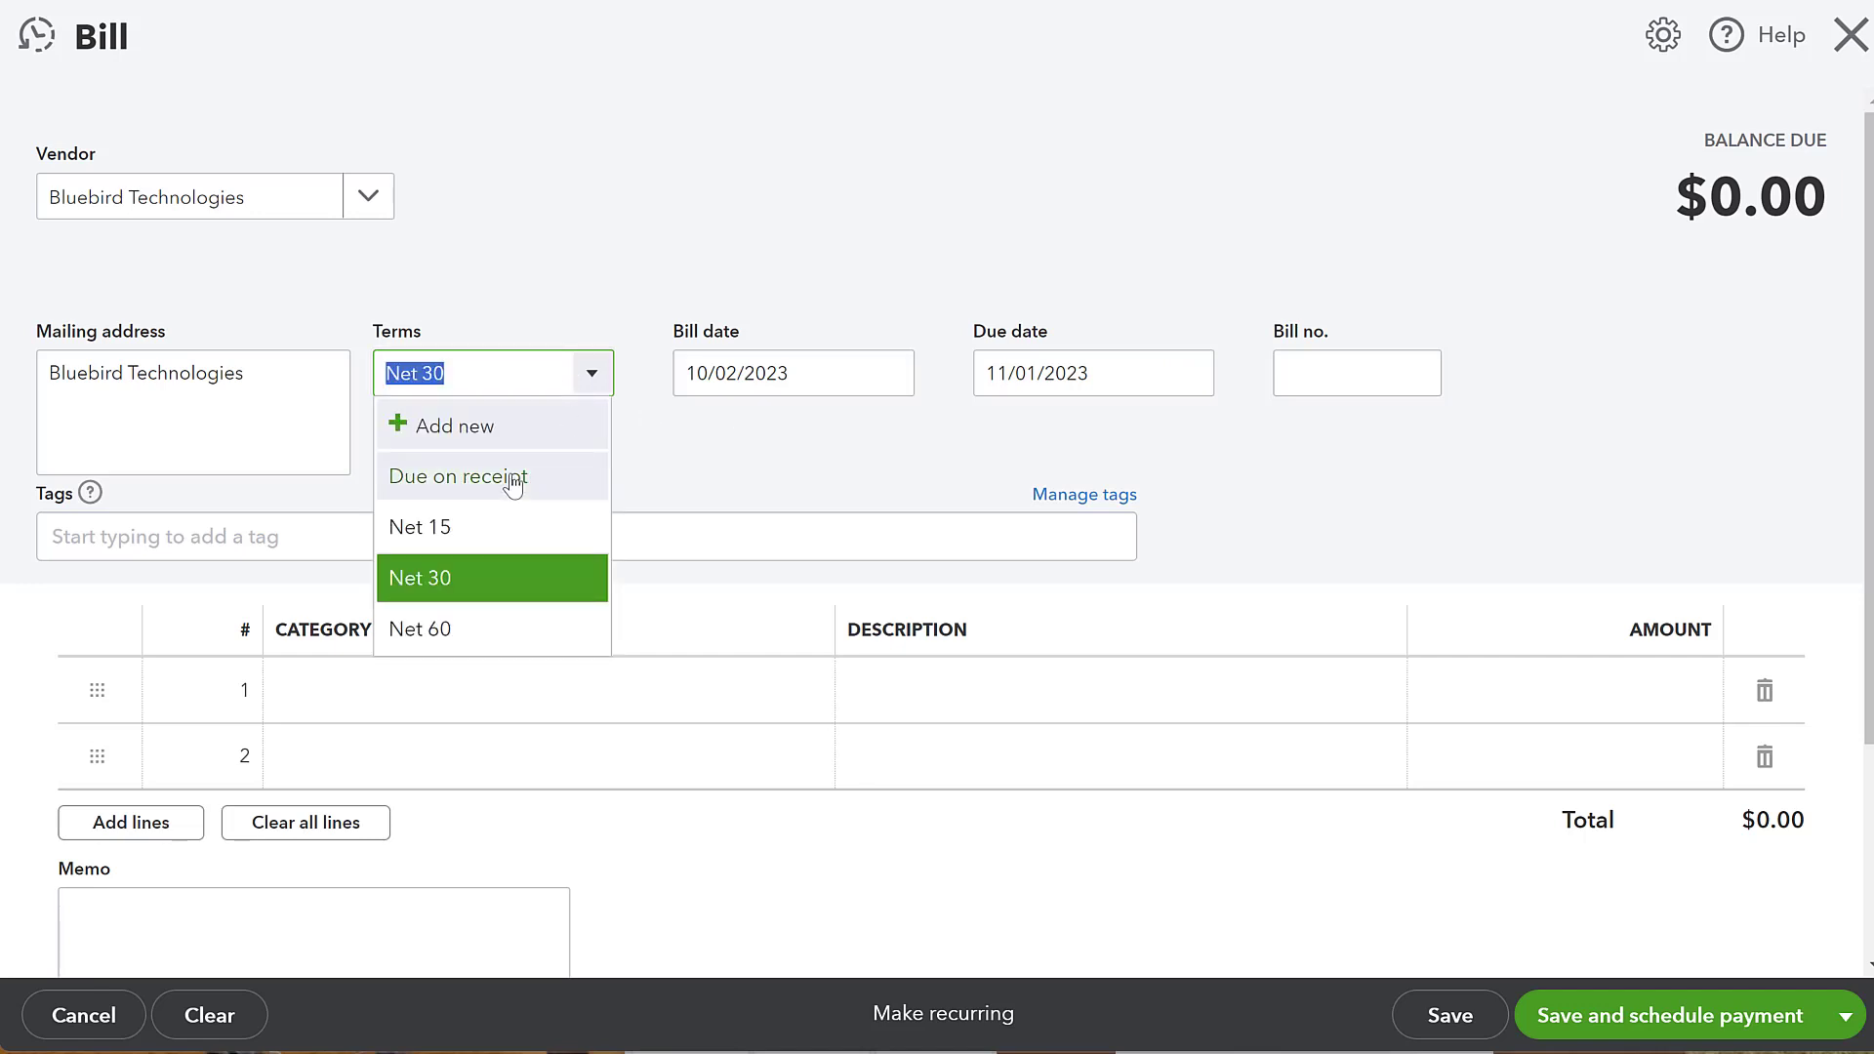
pyautogui.click(509, 426)
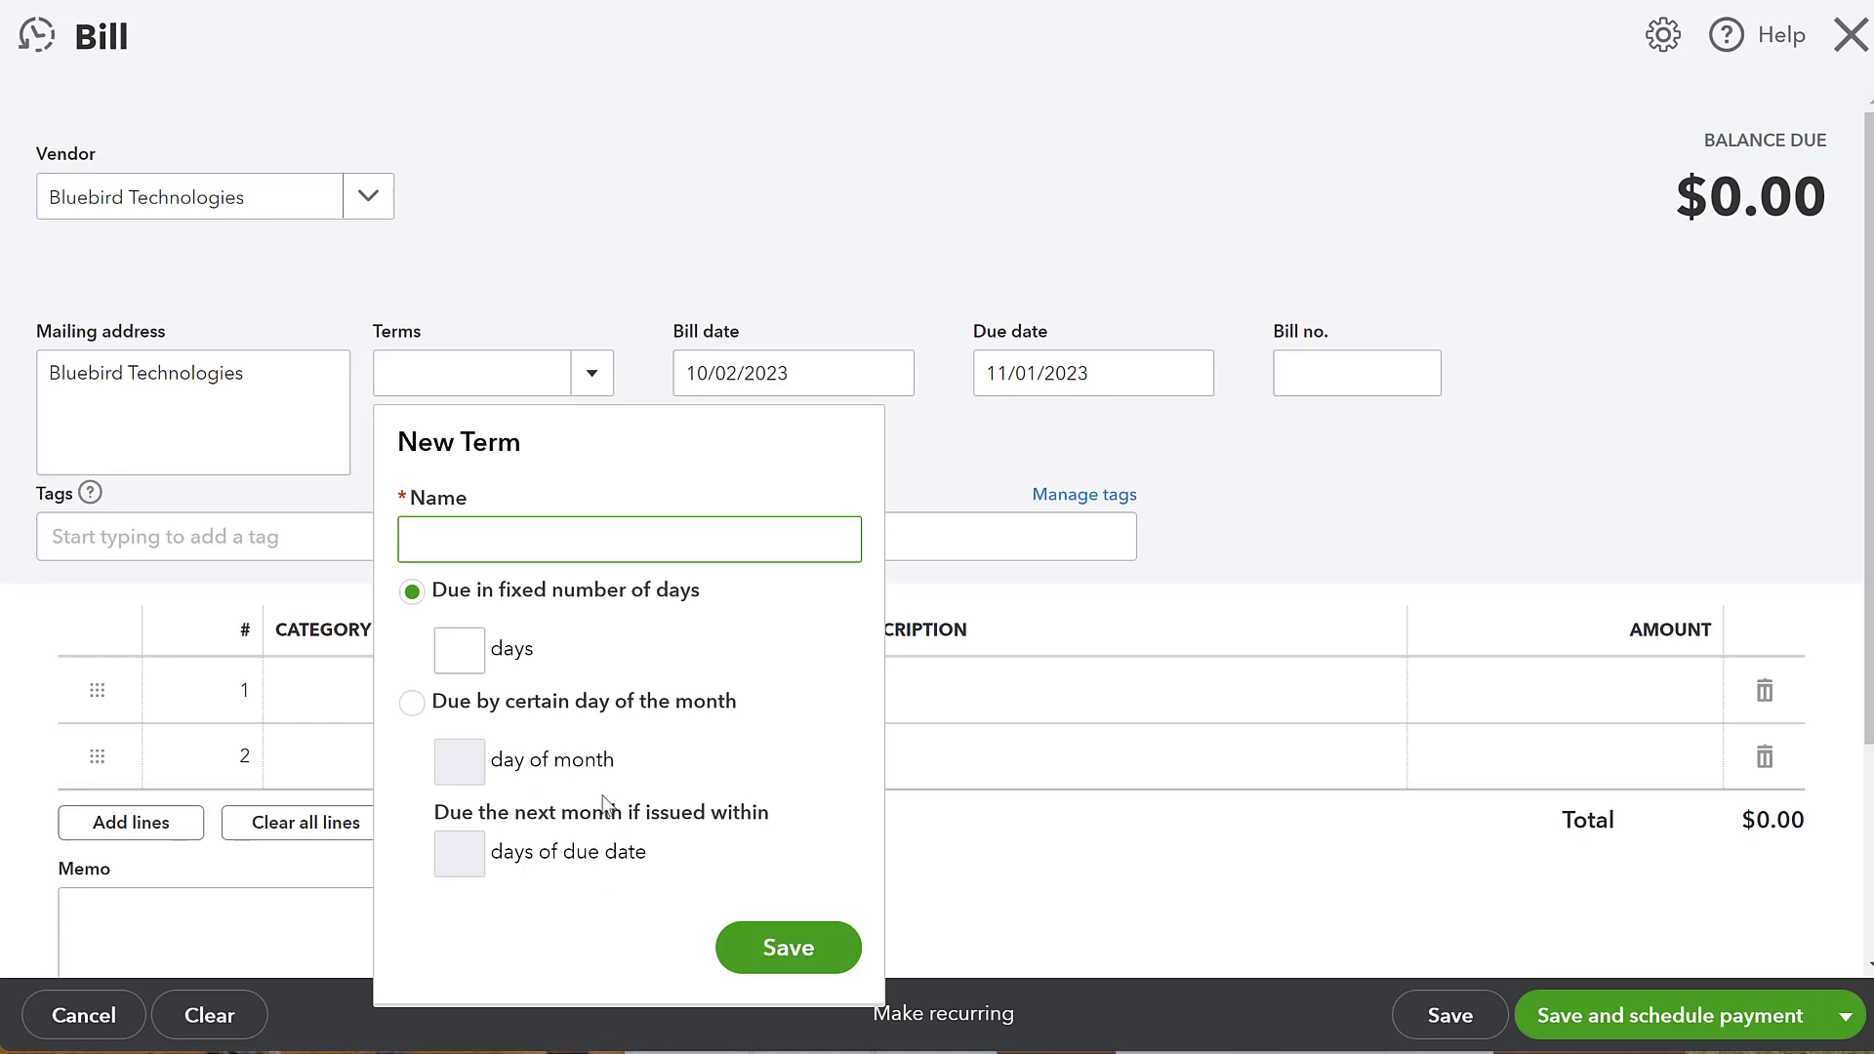
pyautogui.click(598, 302)
pyautogui.click(595, 380)
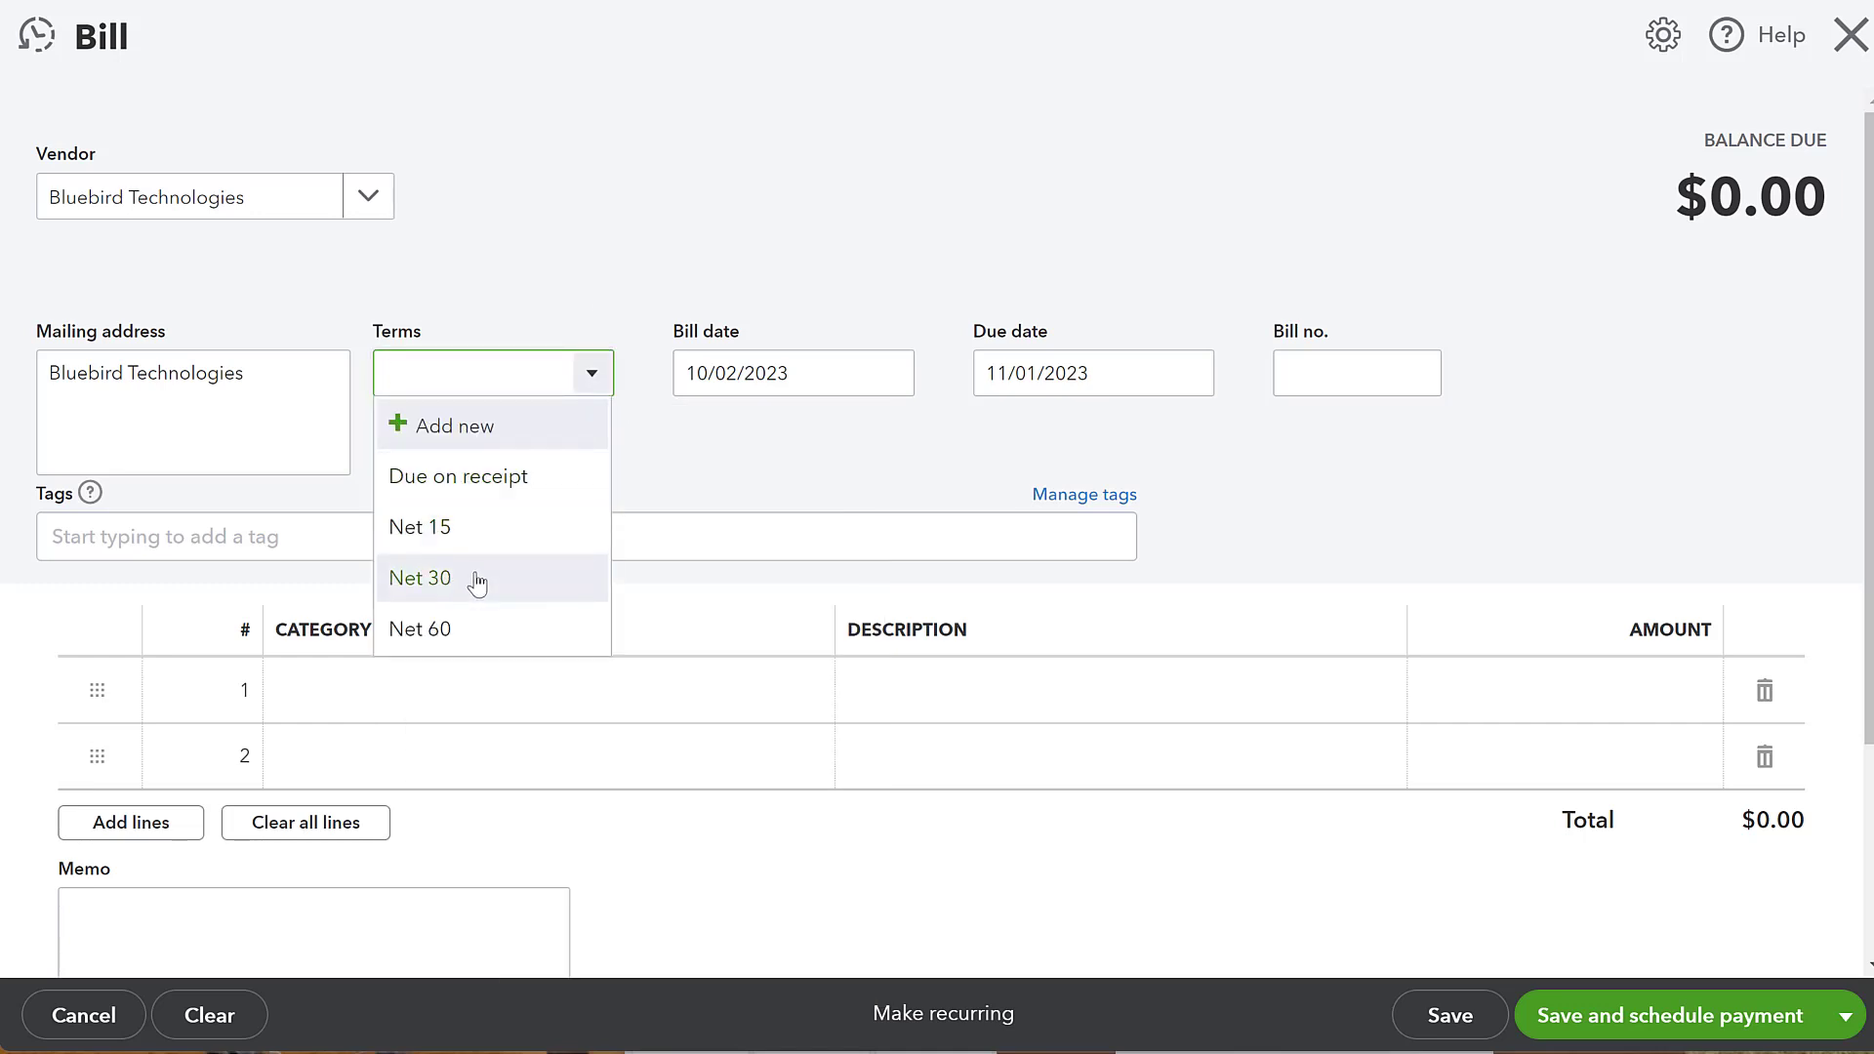
pyautogui.click(475, 579)
# - Enter 964215 as the bill number
pyautogui.click(1290, 372)
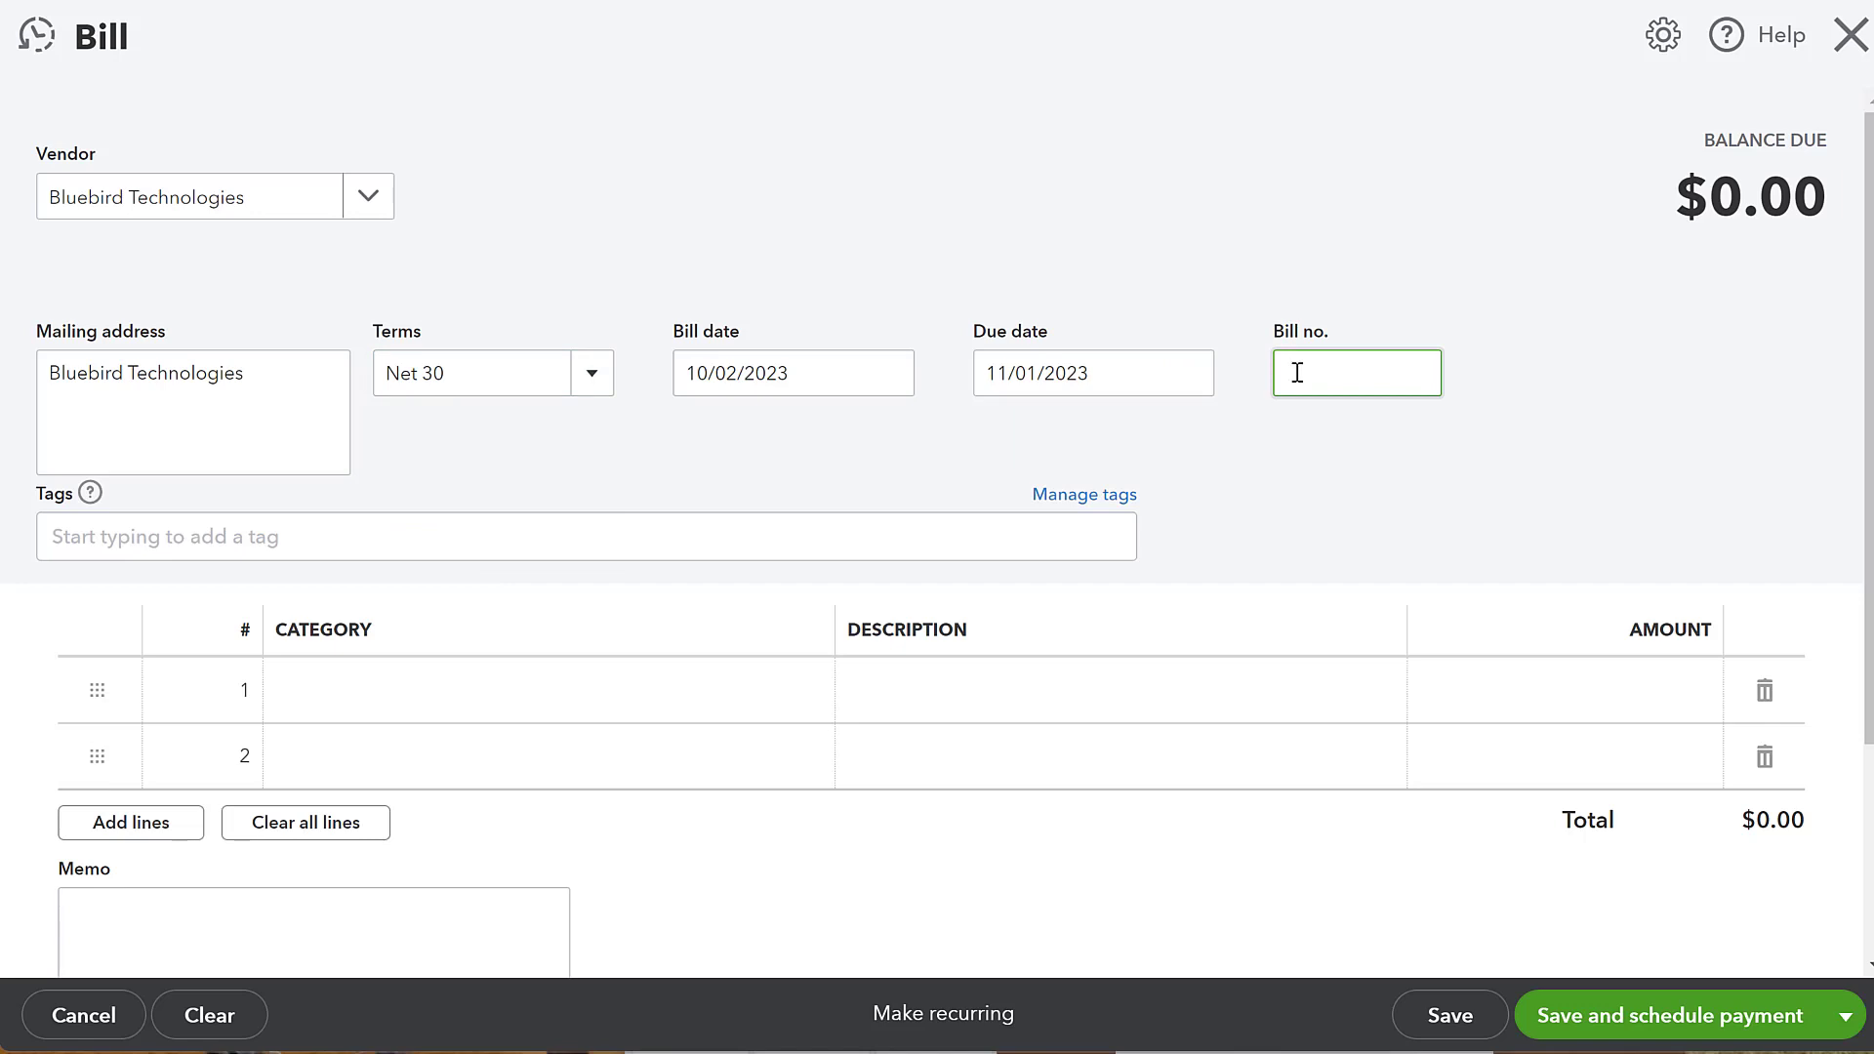
pyautogui.write('964215')
pyautogui.click(1438, 503)
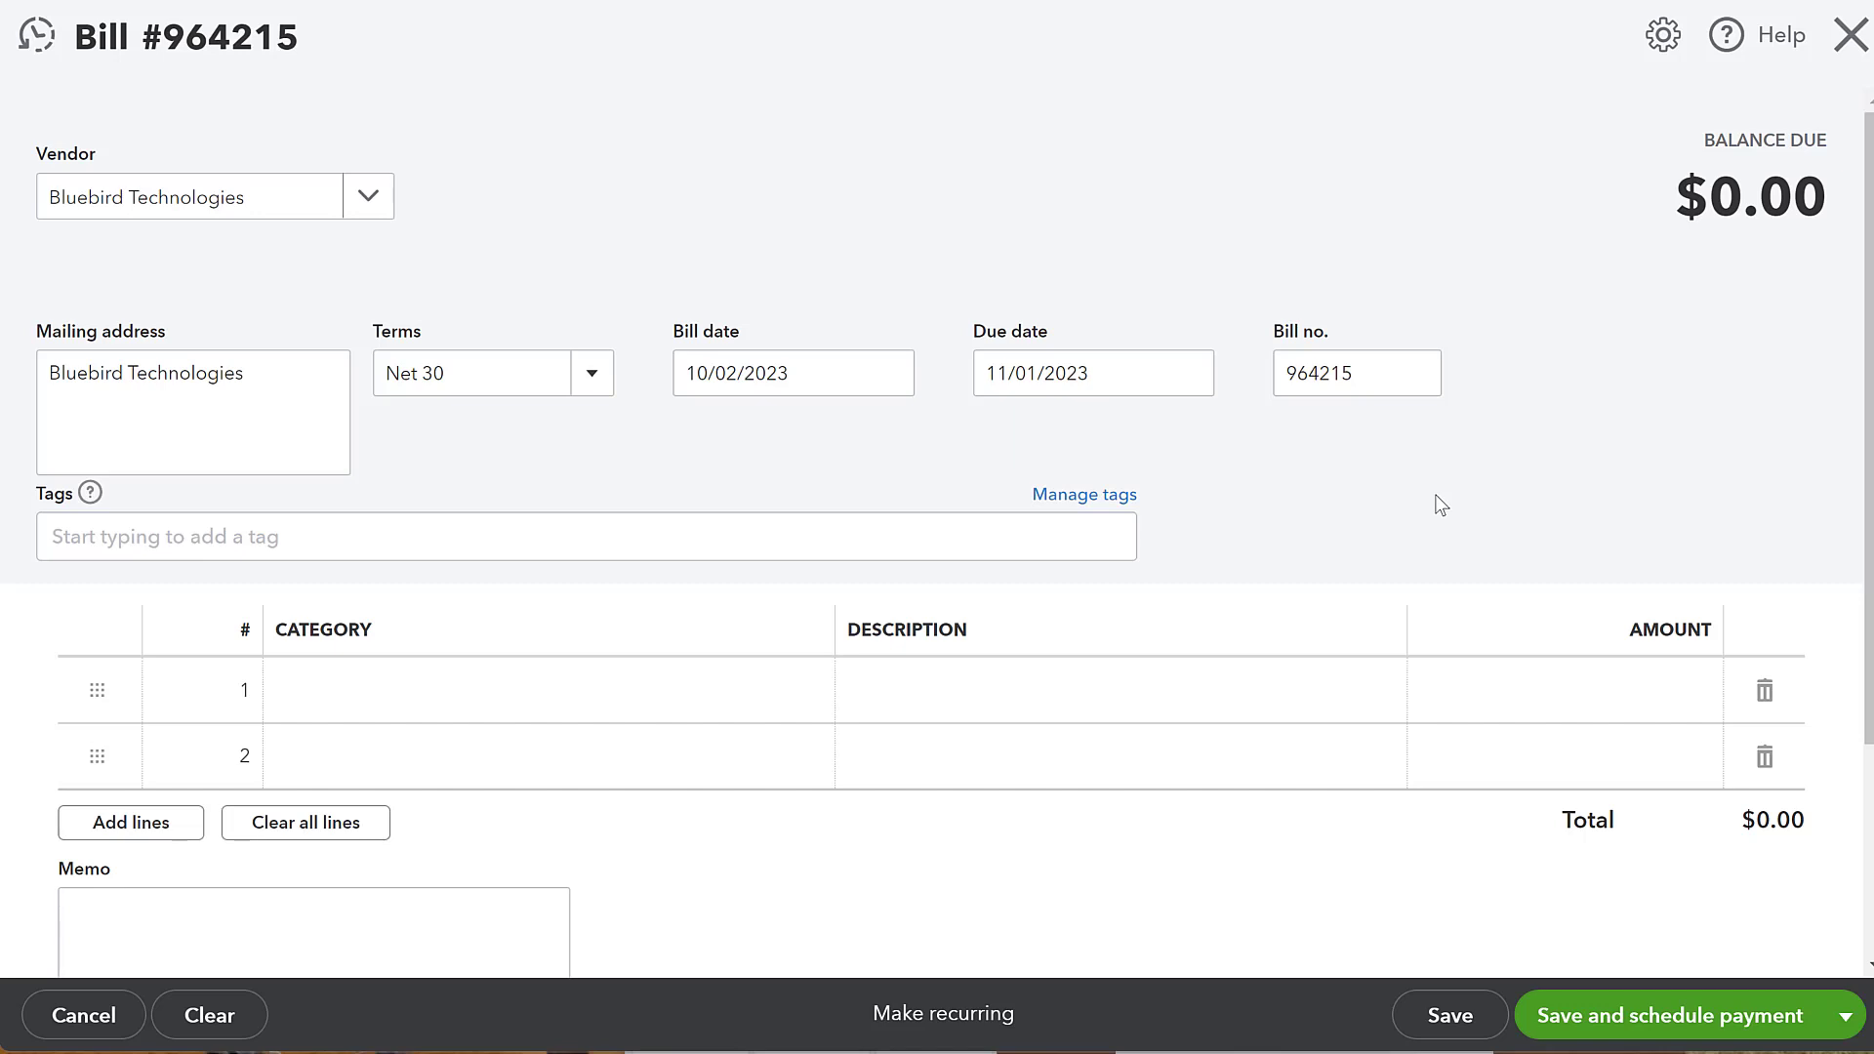
# - Set the first line's category to Shipping with an amount of 987
pyautogui.click(417, 720)
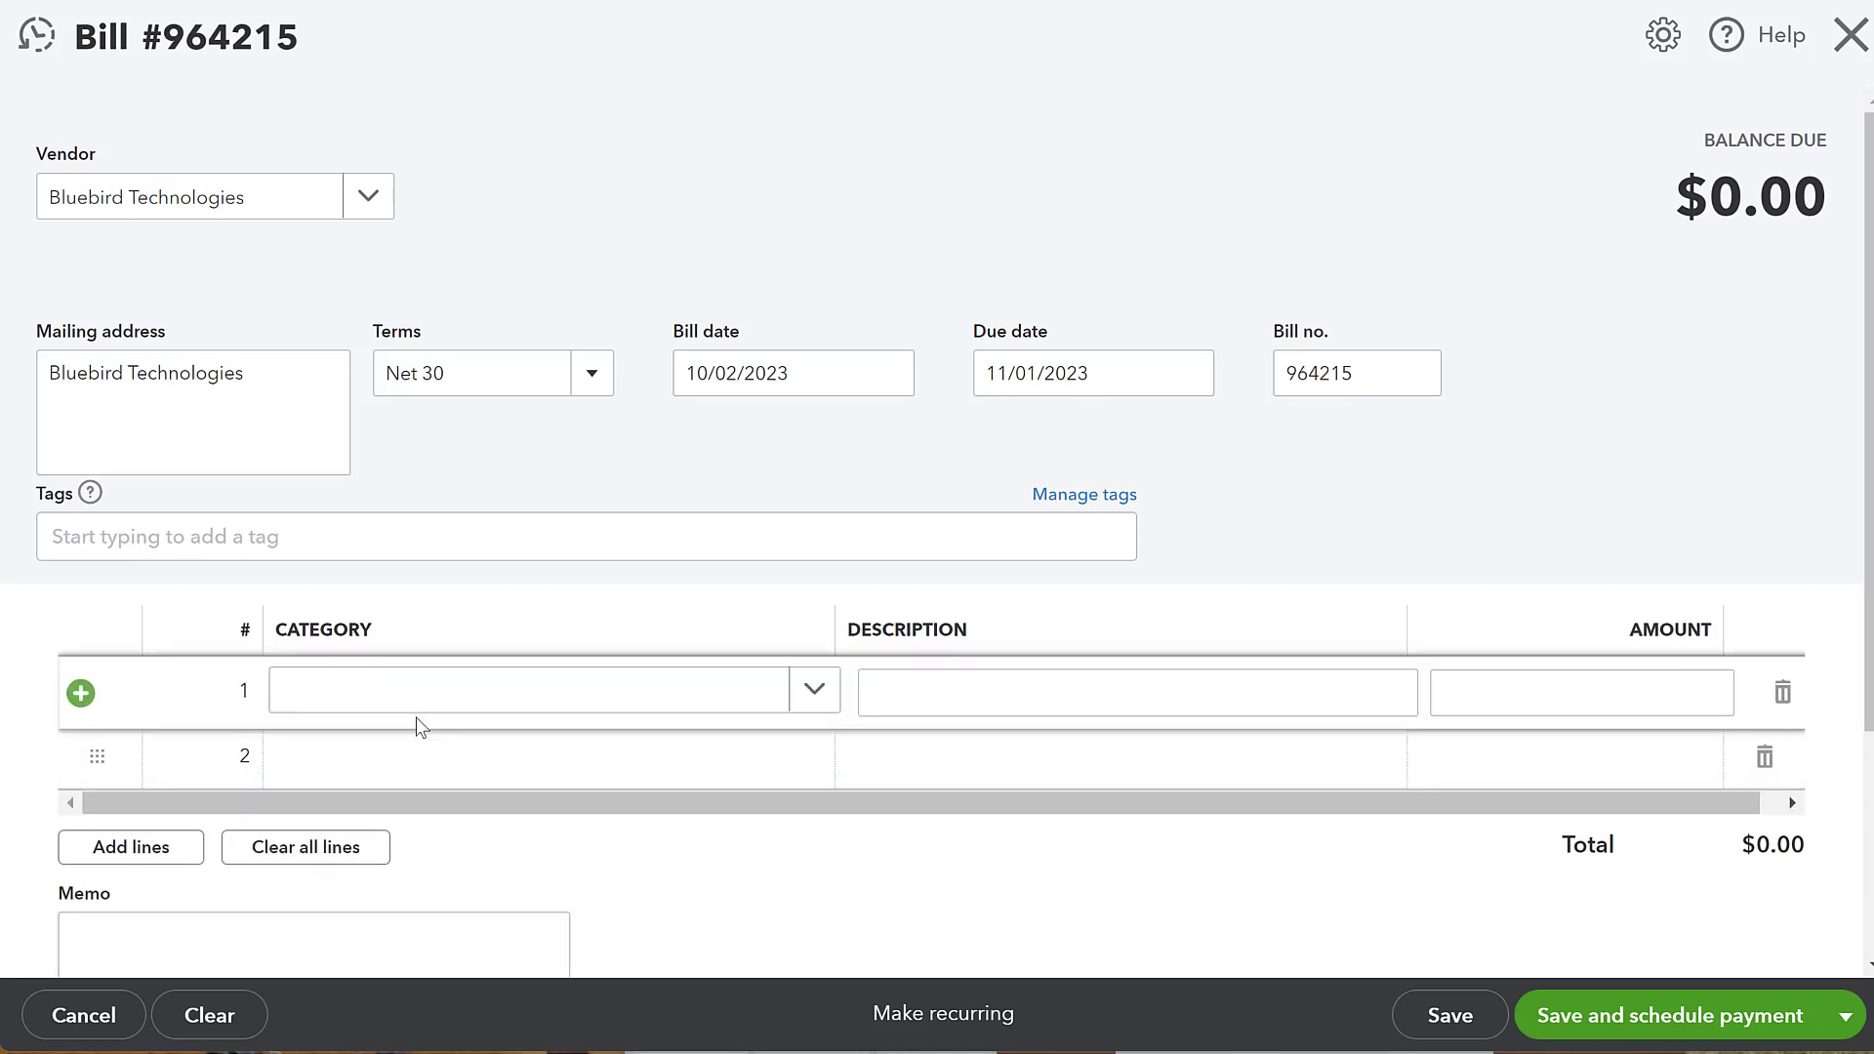
pyautogui.click(417, 720)
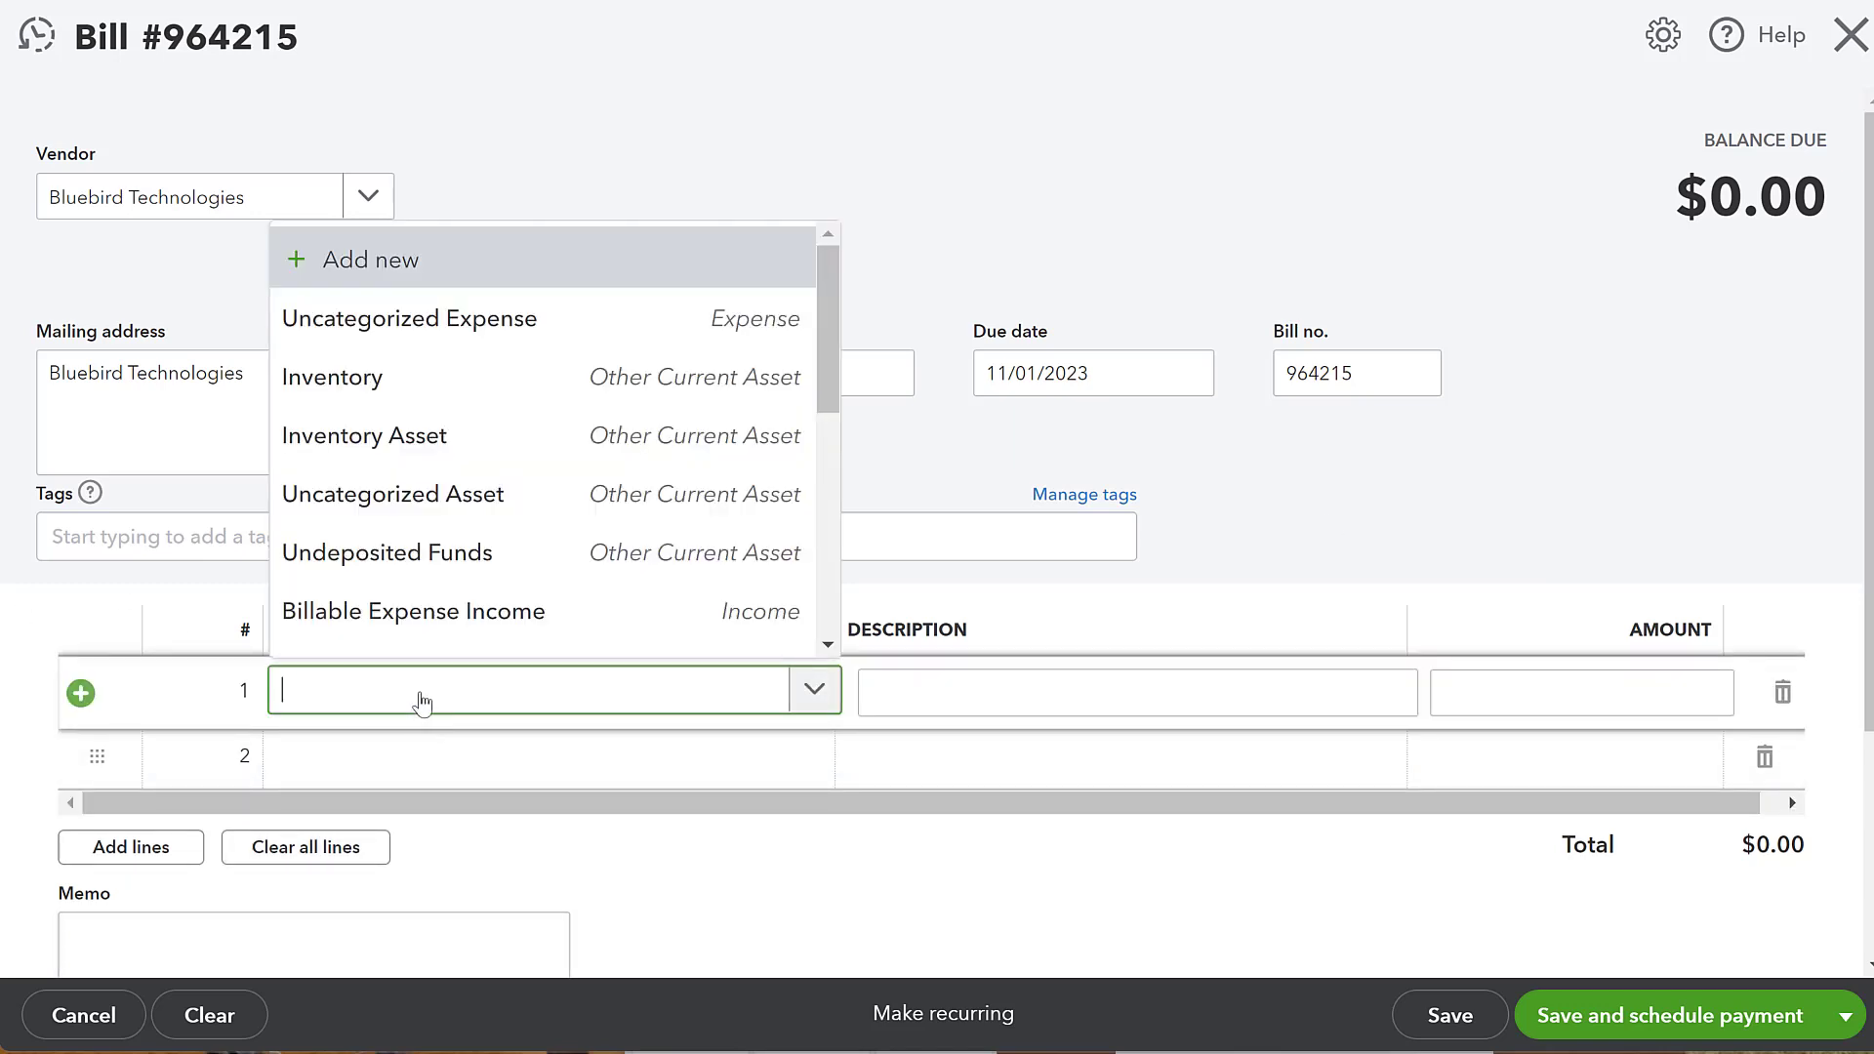
pyautogui.scroll(-5, 439, 625)
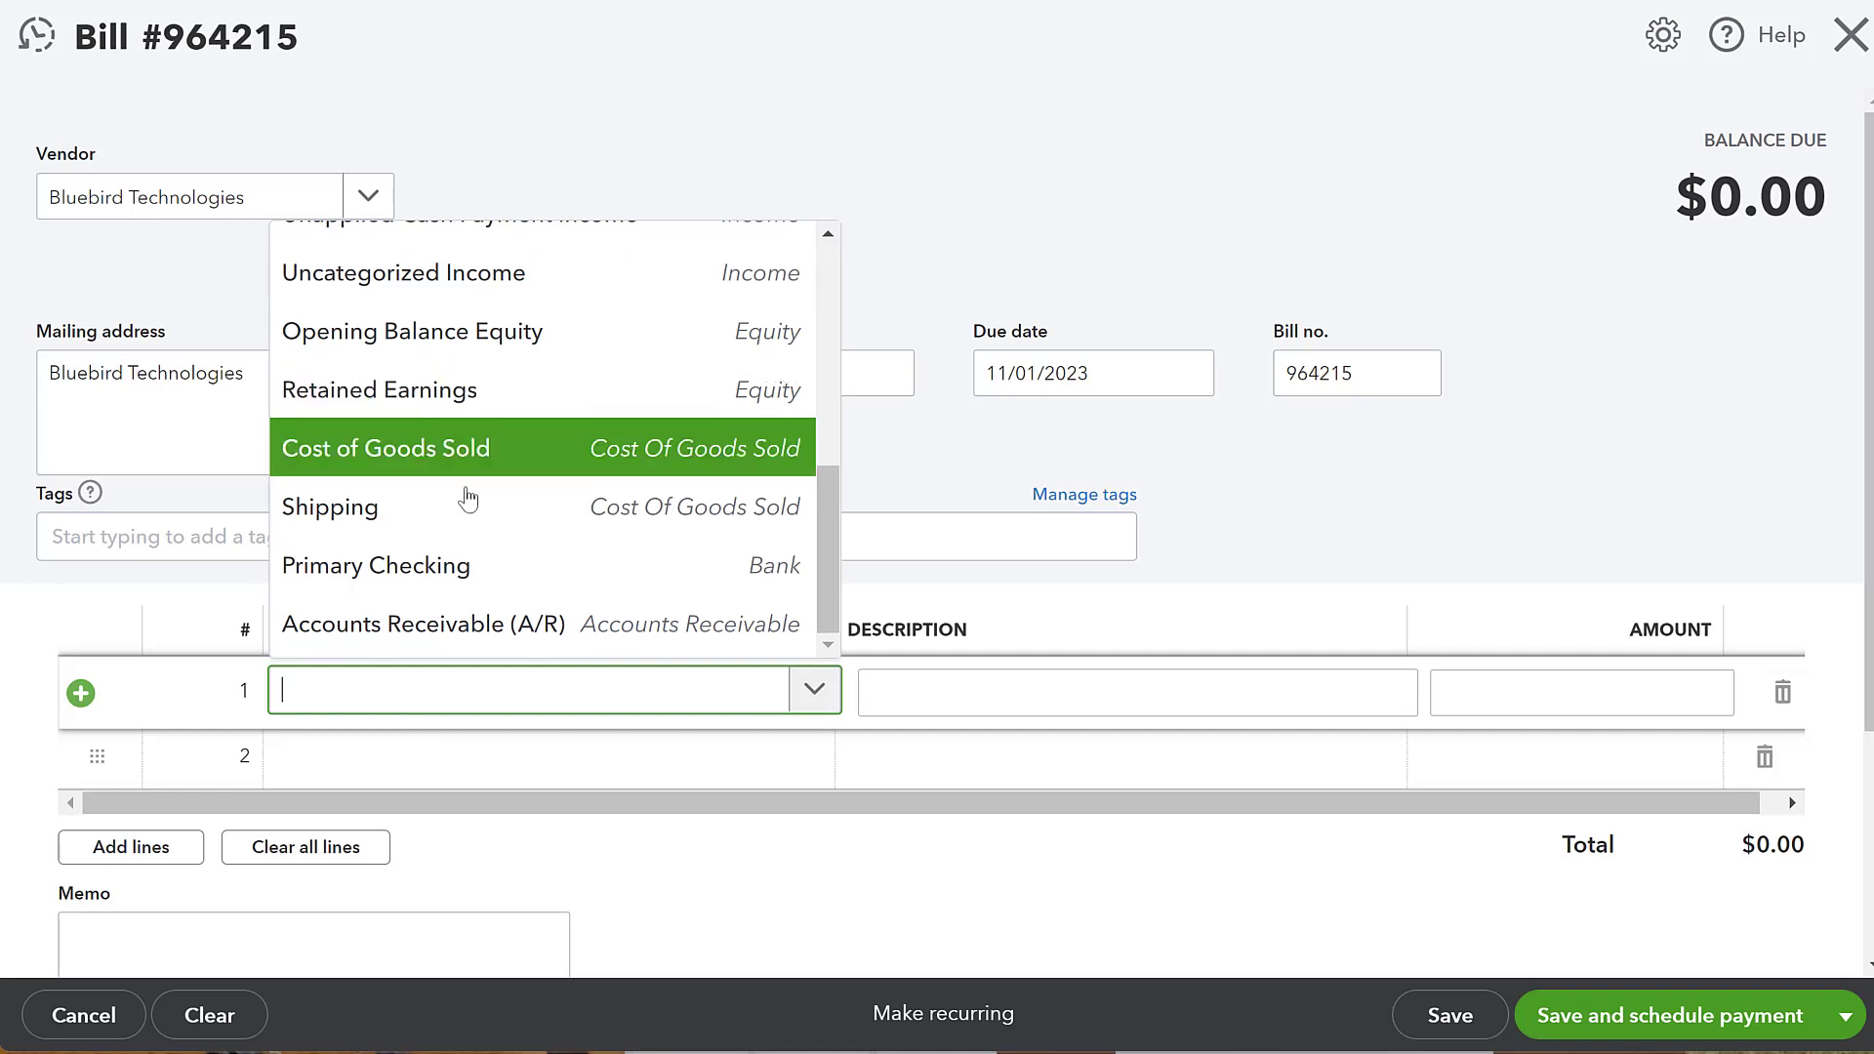
pyautogui.click(459, 516)
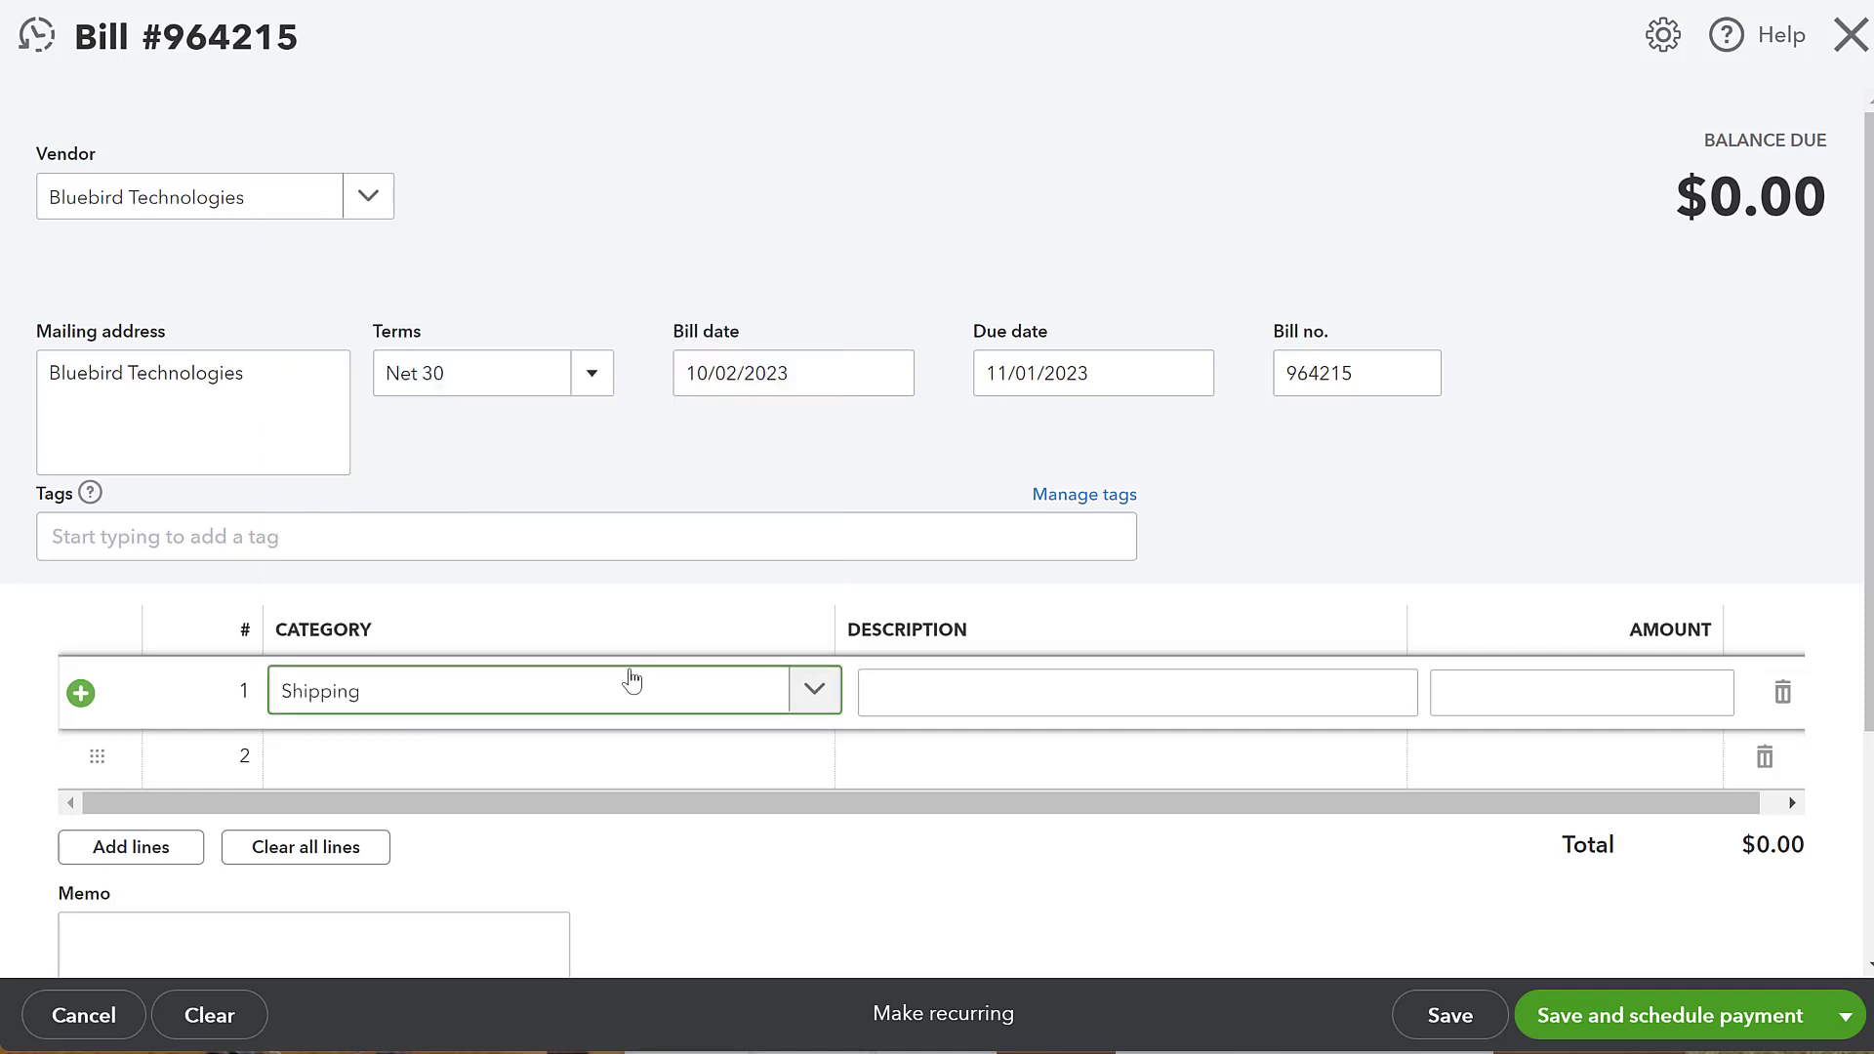
pyautogui.click(1723, 694)
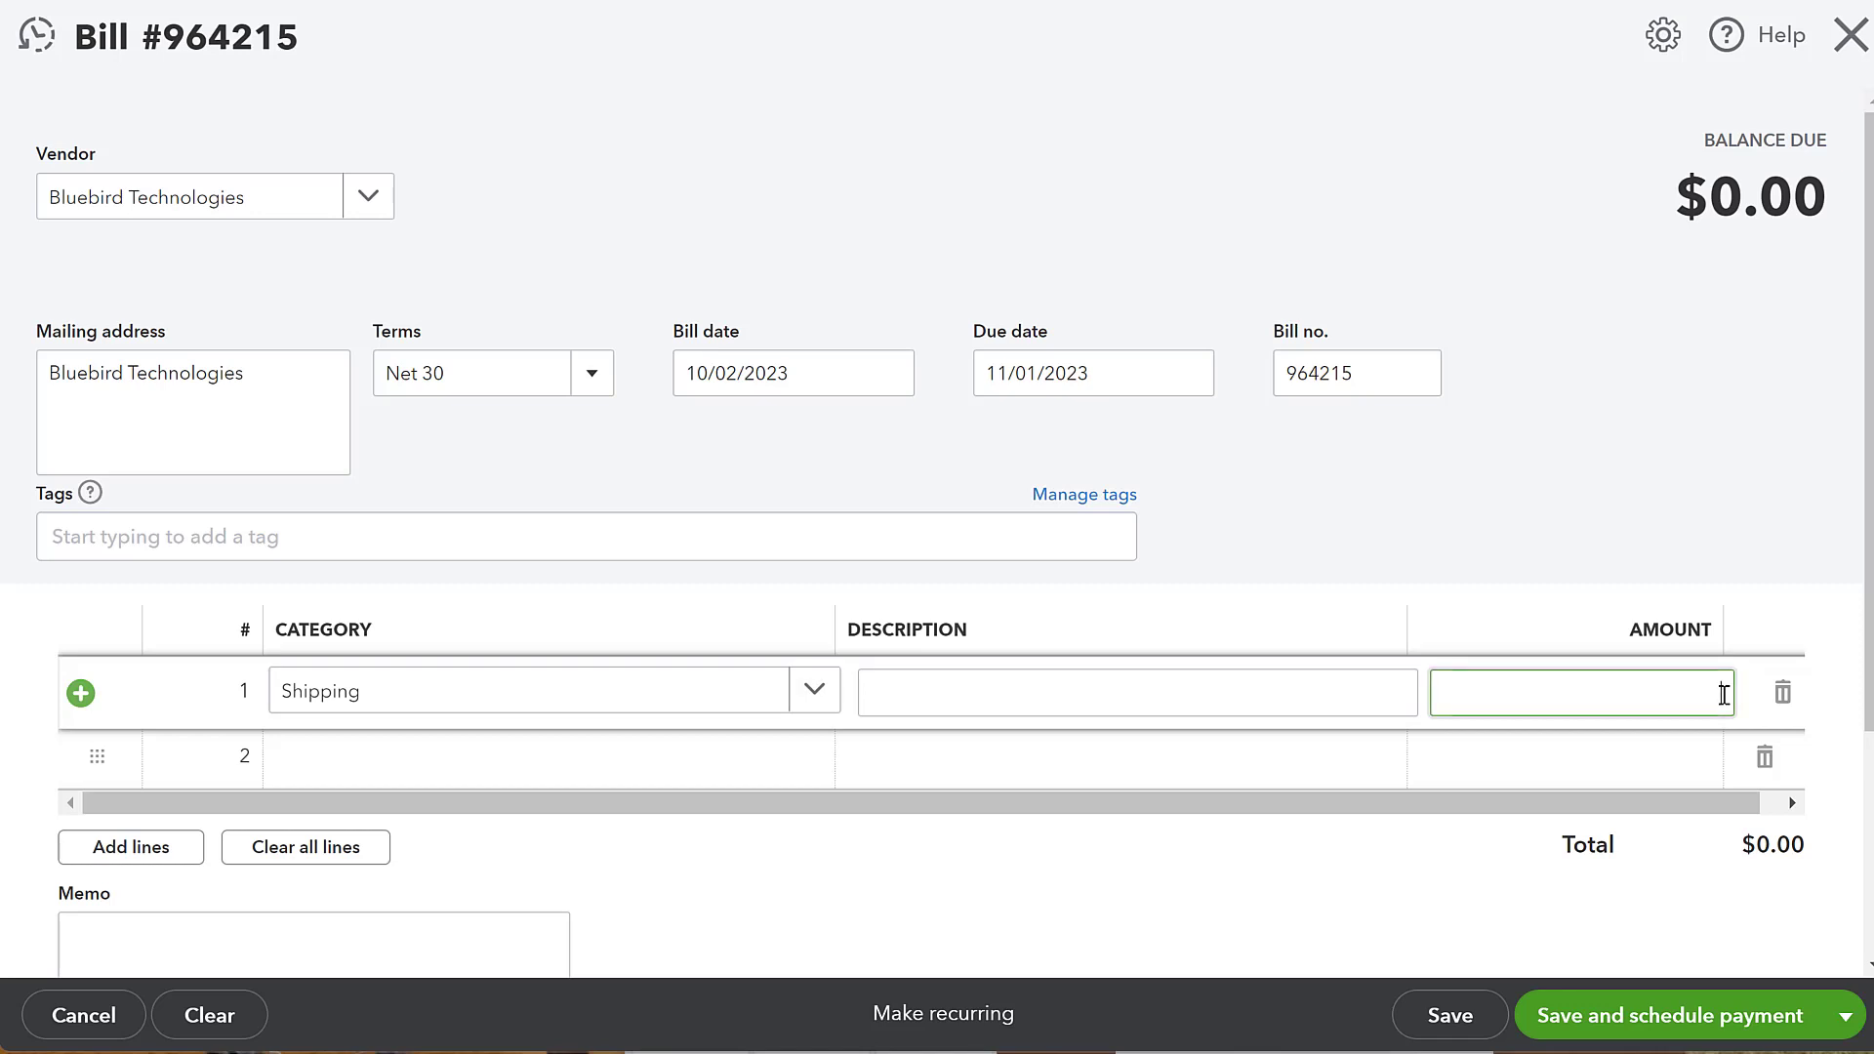
pyautogui.write('987')
pyautogui.click(1650, 481)
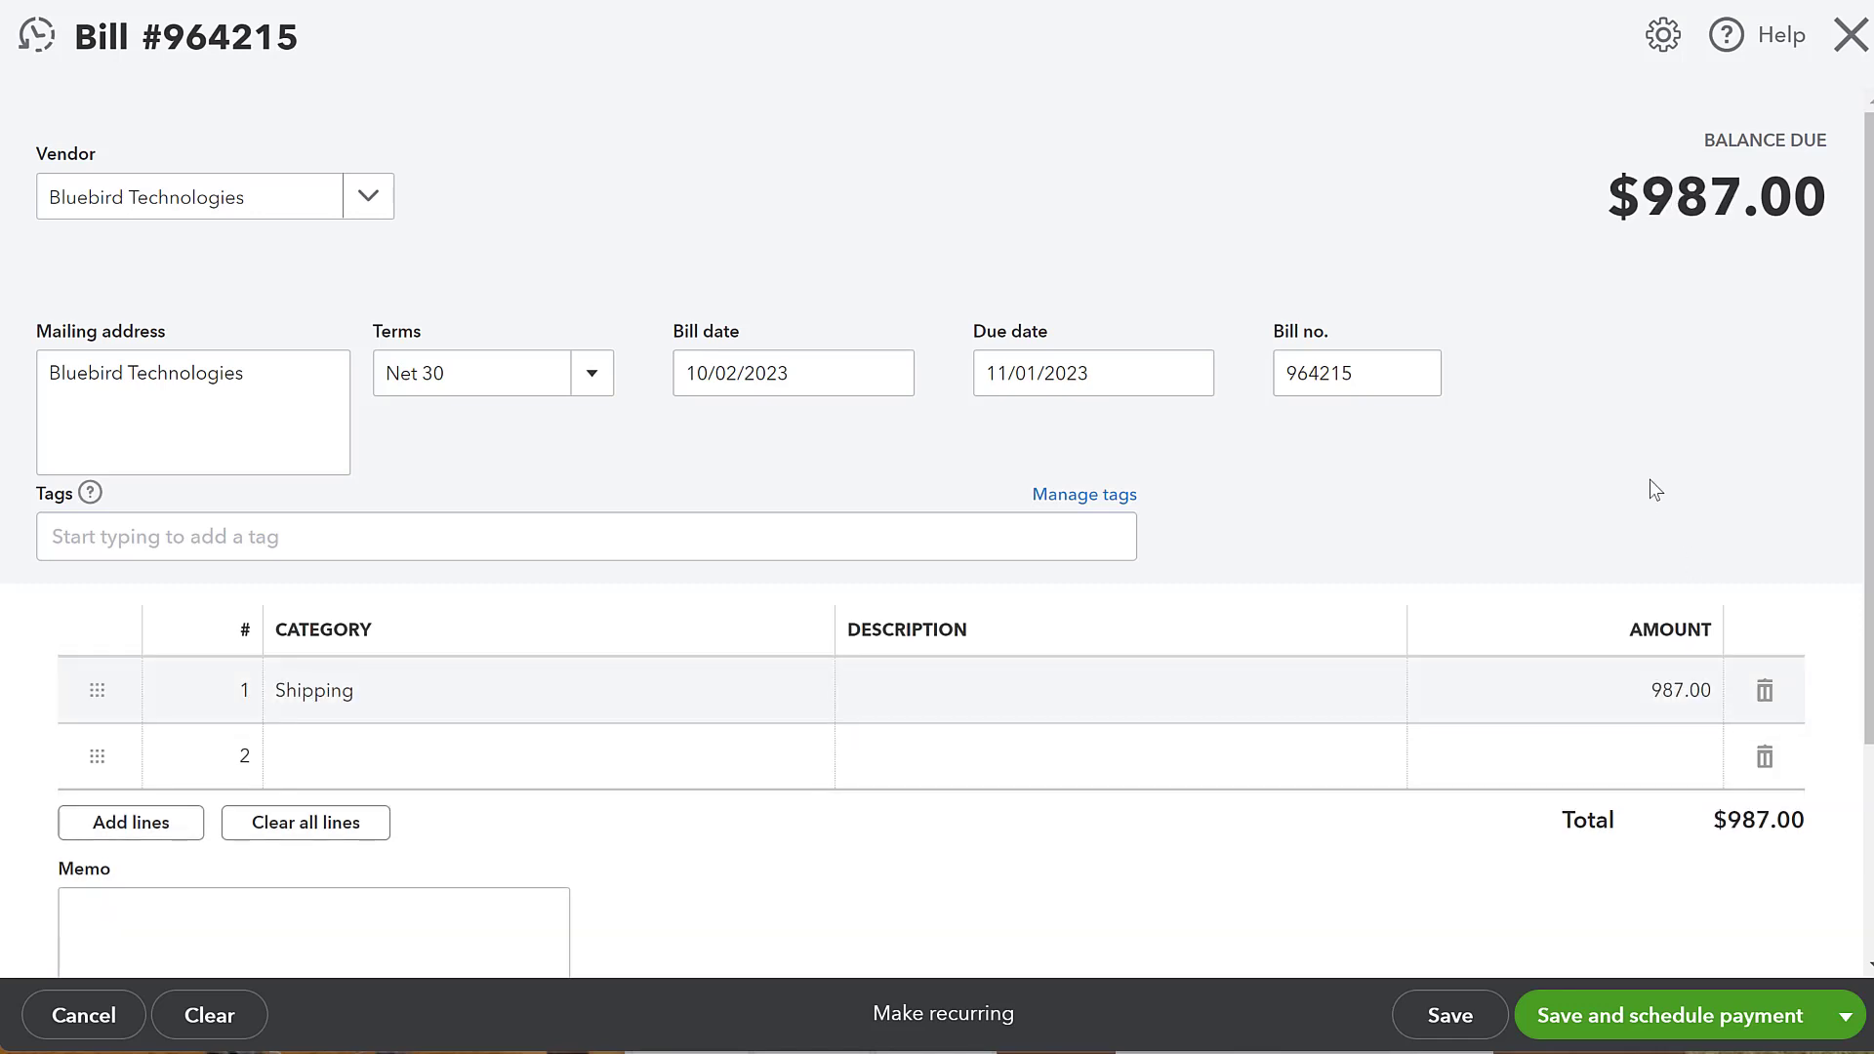
# - Enter October's shipping as the first line's description
pyautogui.scroll(-3, 1093, 494)
pyautogui.scroll(2, 952, 548)
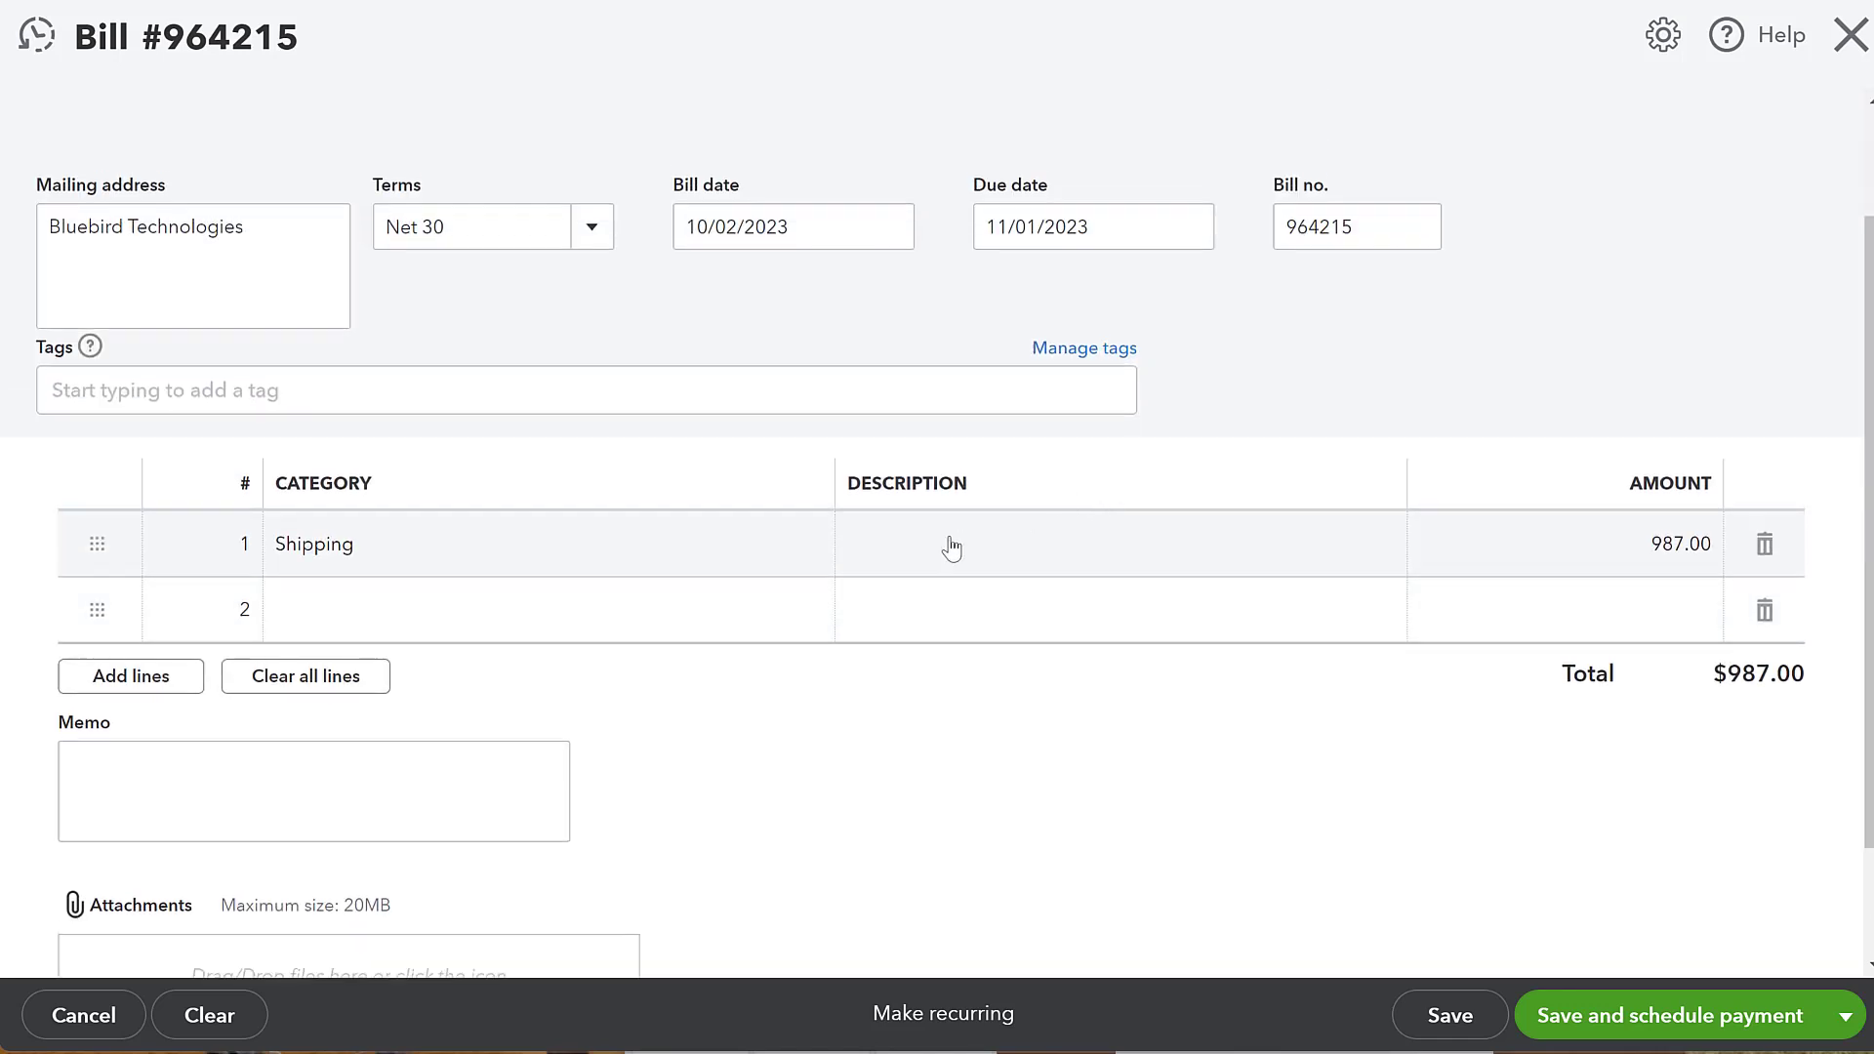
pyautogui.click(921, 561)
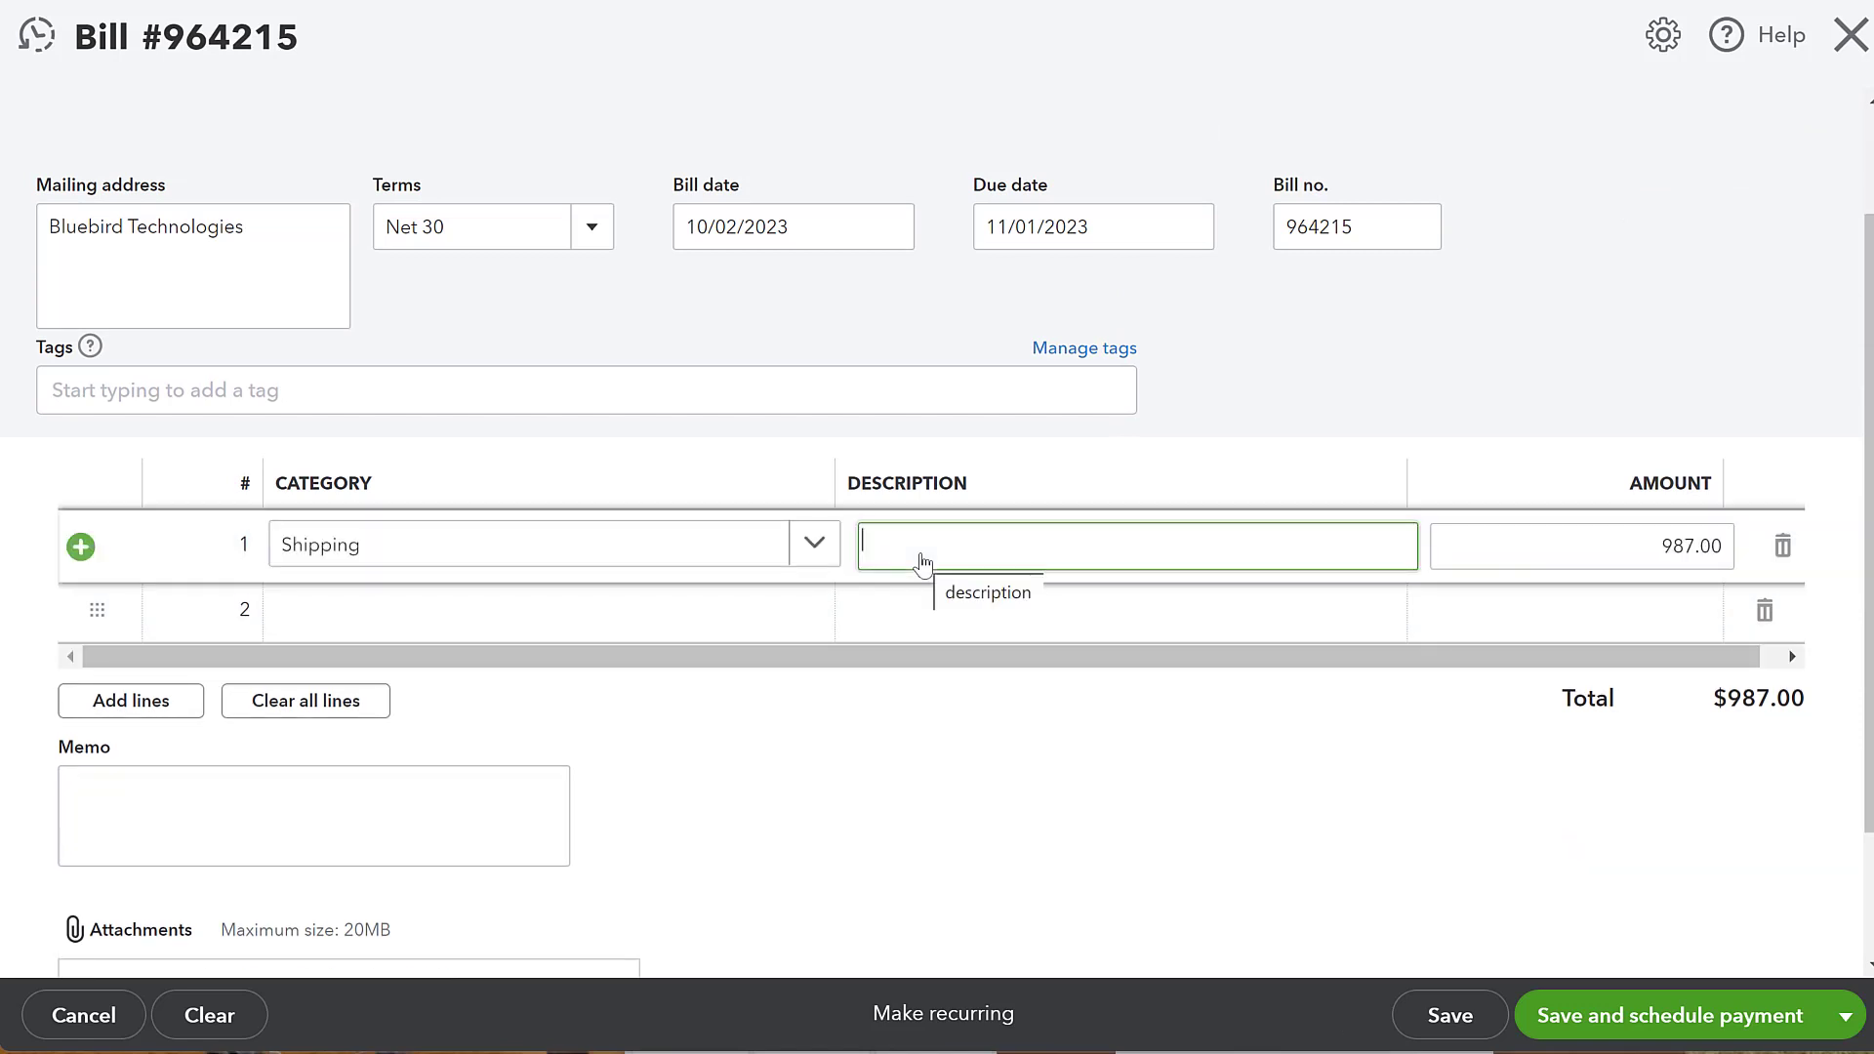
pyautogui.write('Septe')
pyautogui.press('BackSpace')
pyautogui.press('BackSpace')
pyautogui.press('BackSpace')
pyautogui.press('BackSpace')
pyautogui.press('BackSpace')
pyautogui.write('October')
pyautogui.press('Return')
pyautogui.write('s')
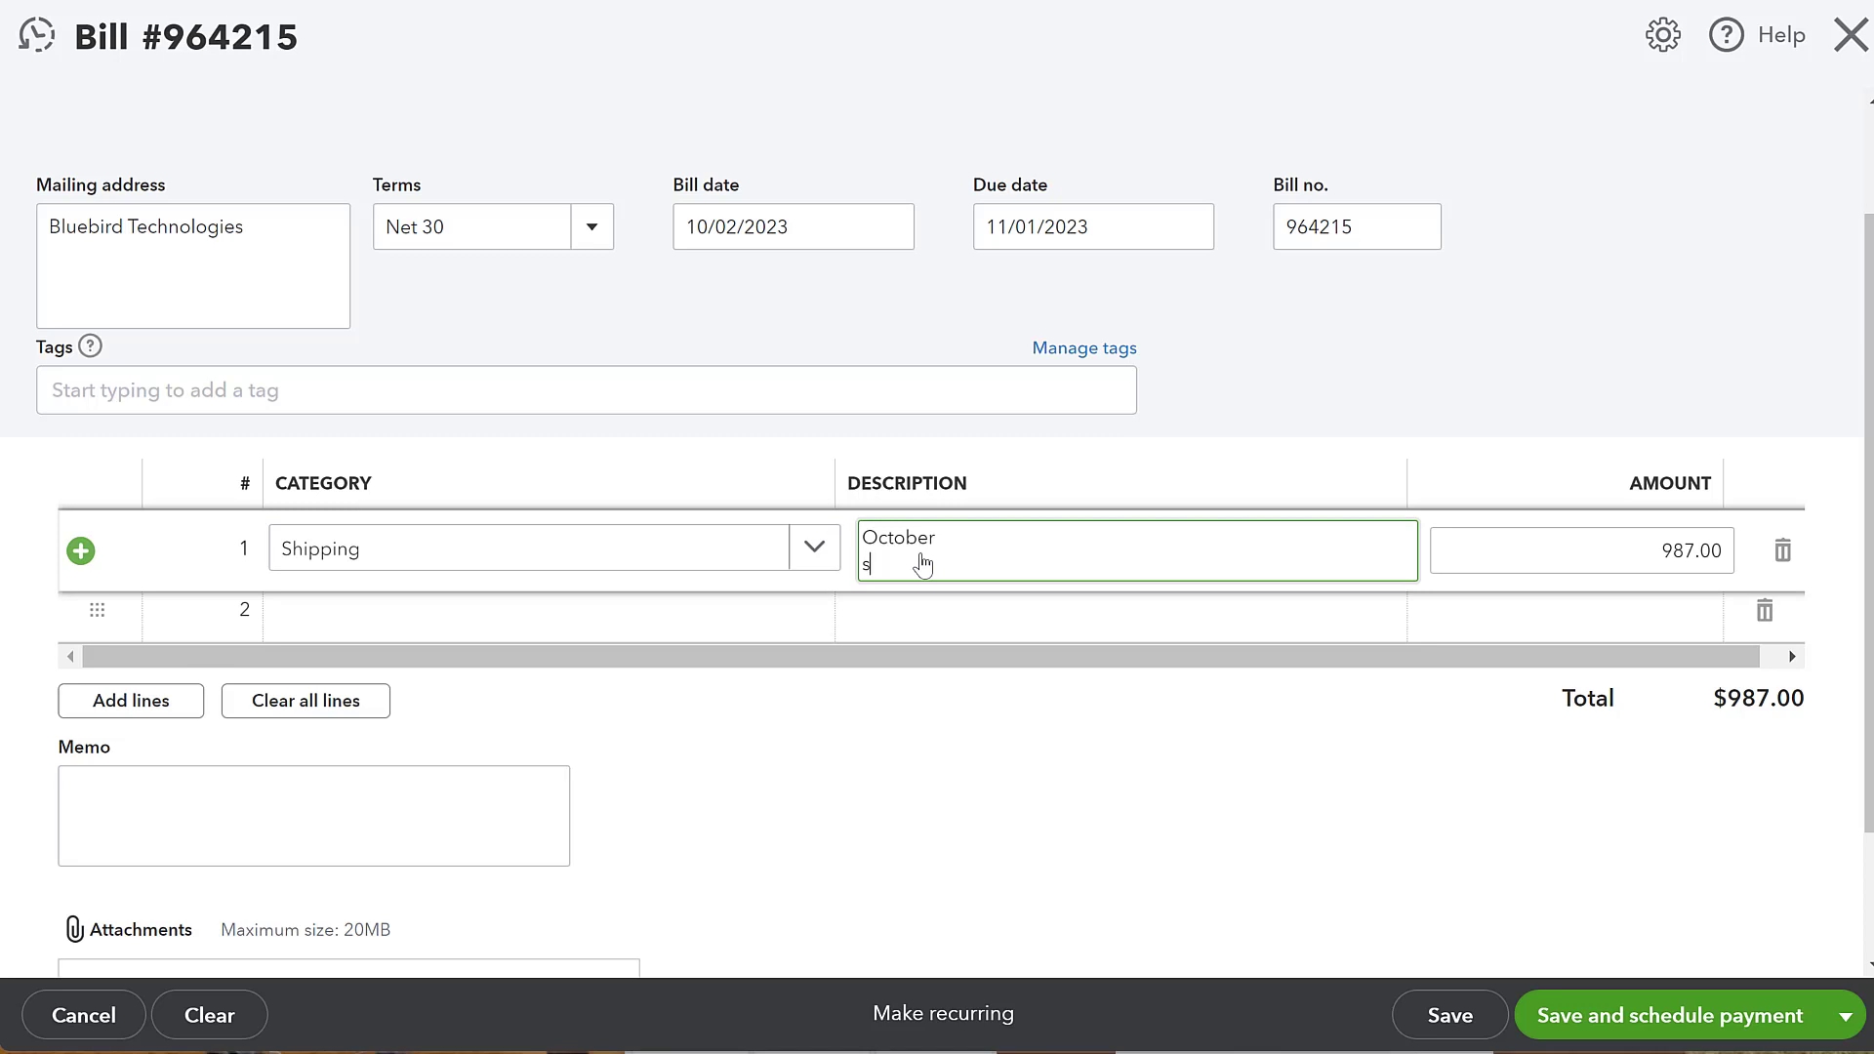
pyautogui.press('BackSpace')
pyautogui.press('BackSpace')
pyautogui.write("'s shipp")
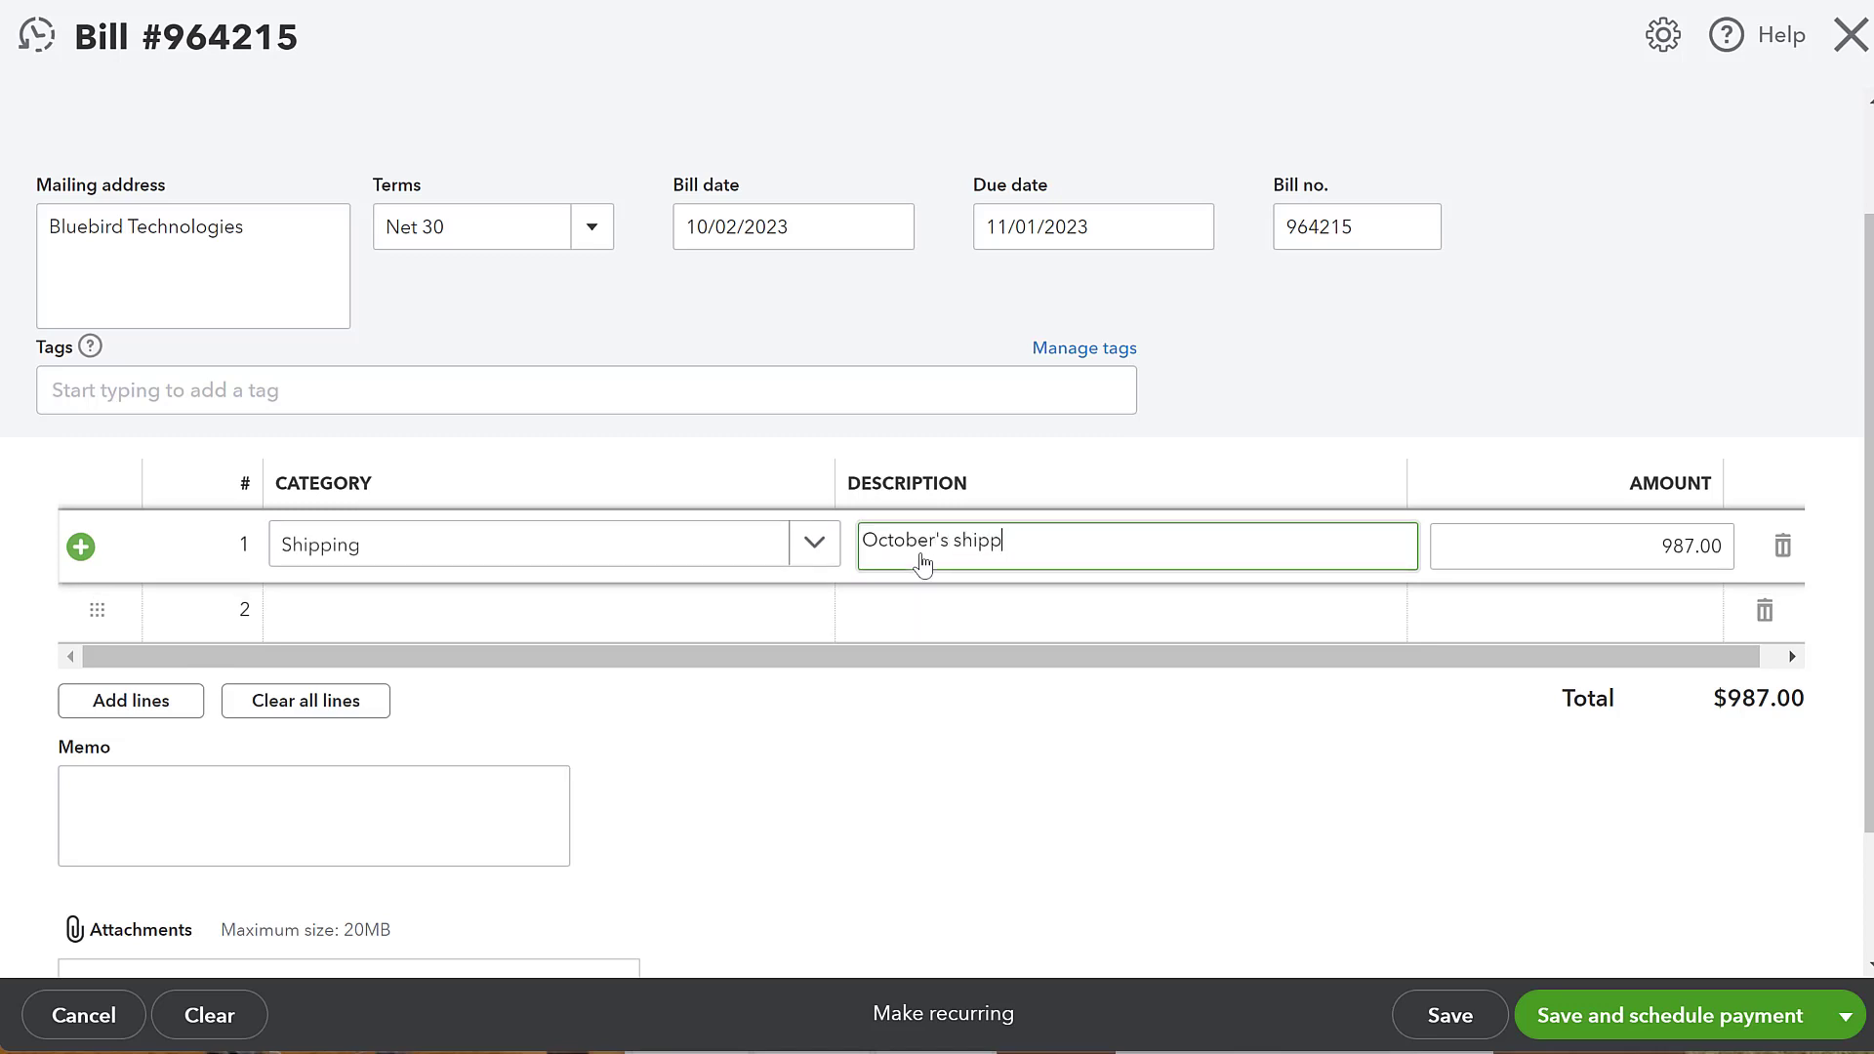
pyautogui.write('ing')
pyautogui.click(886, 720)
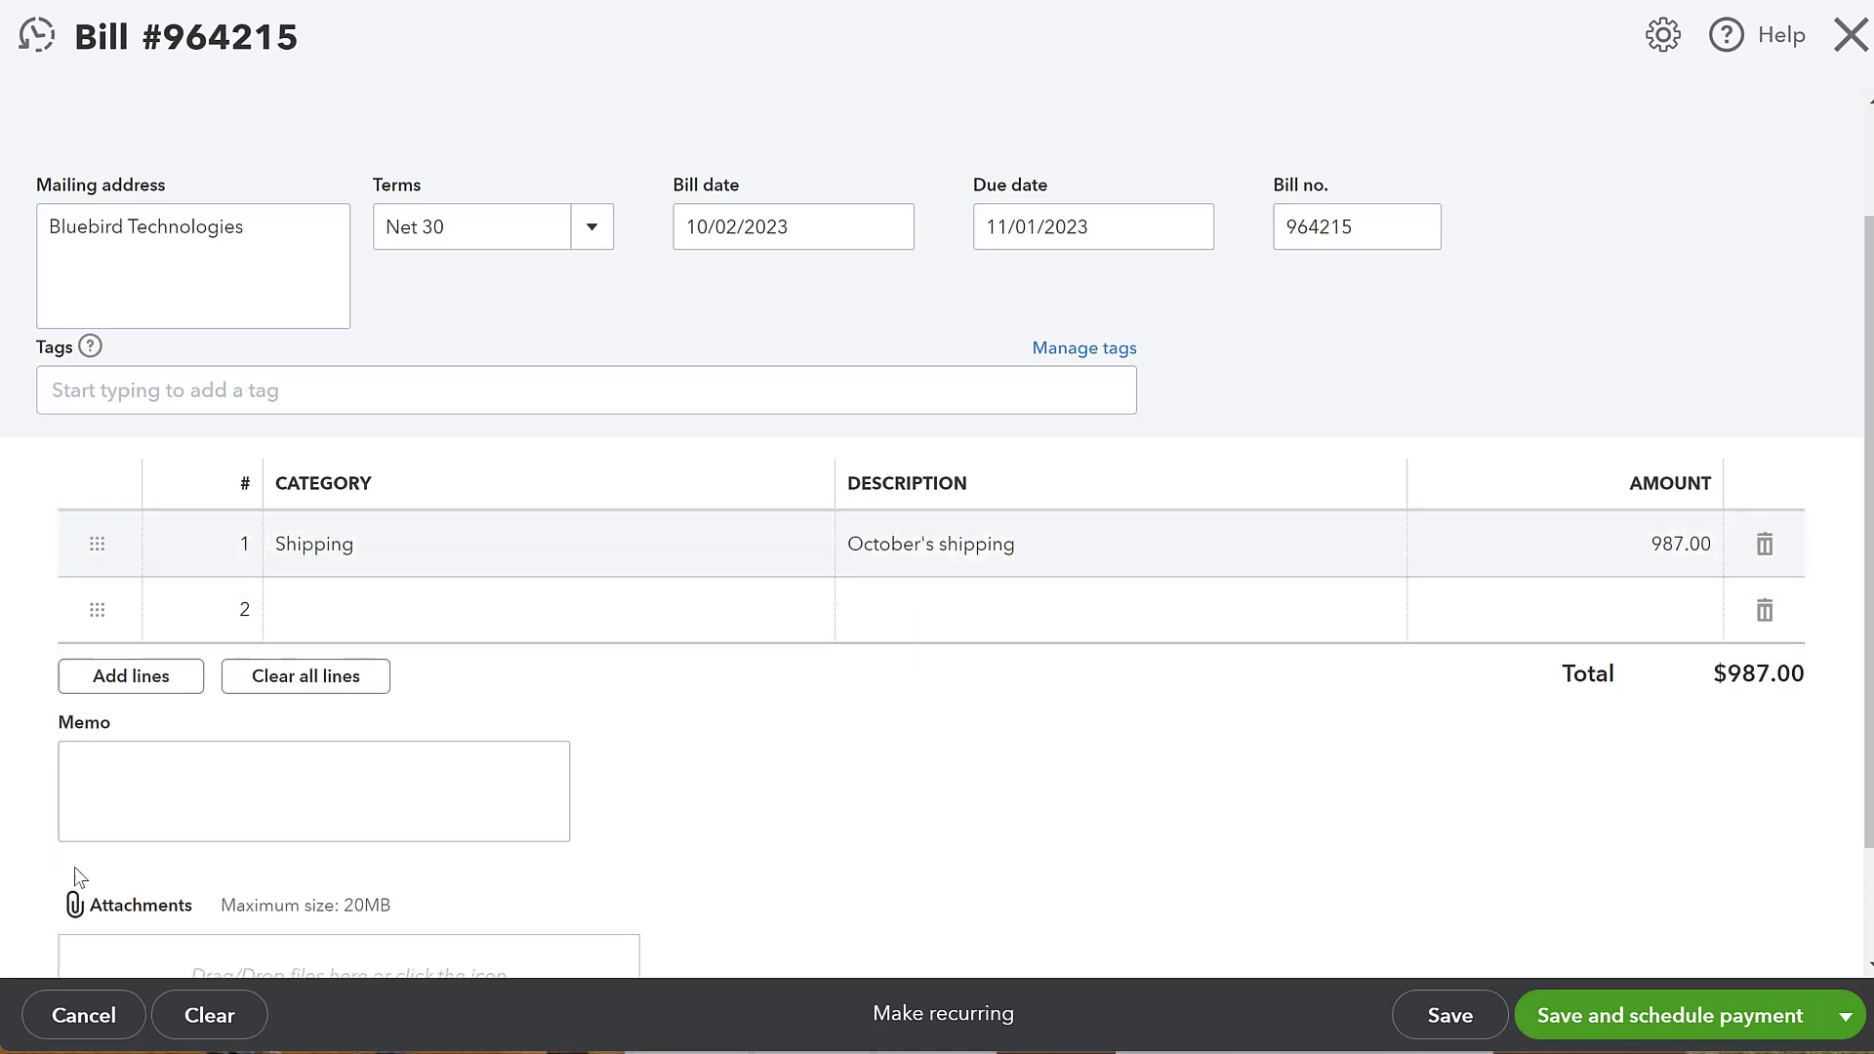
pyautogui.click(148, 786)
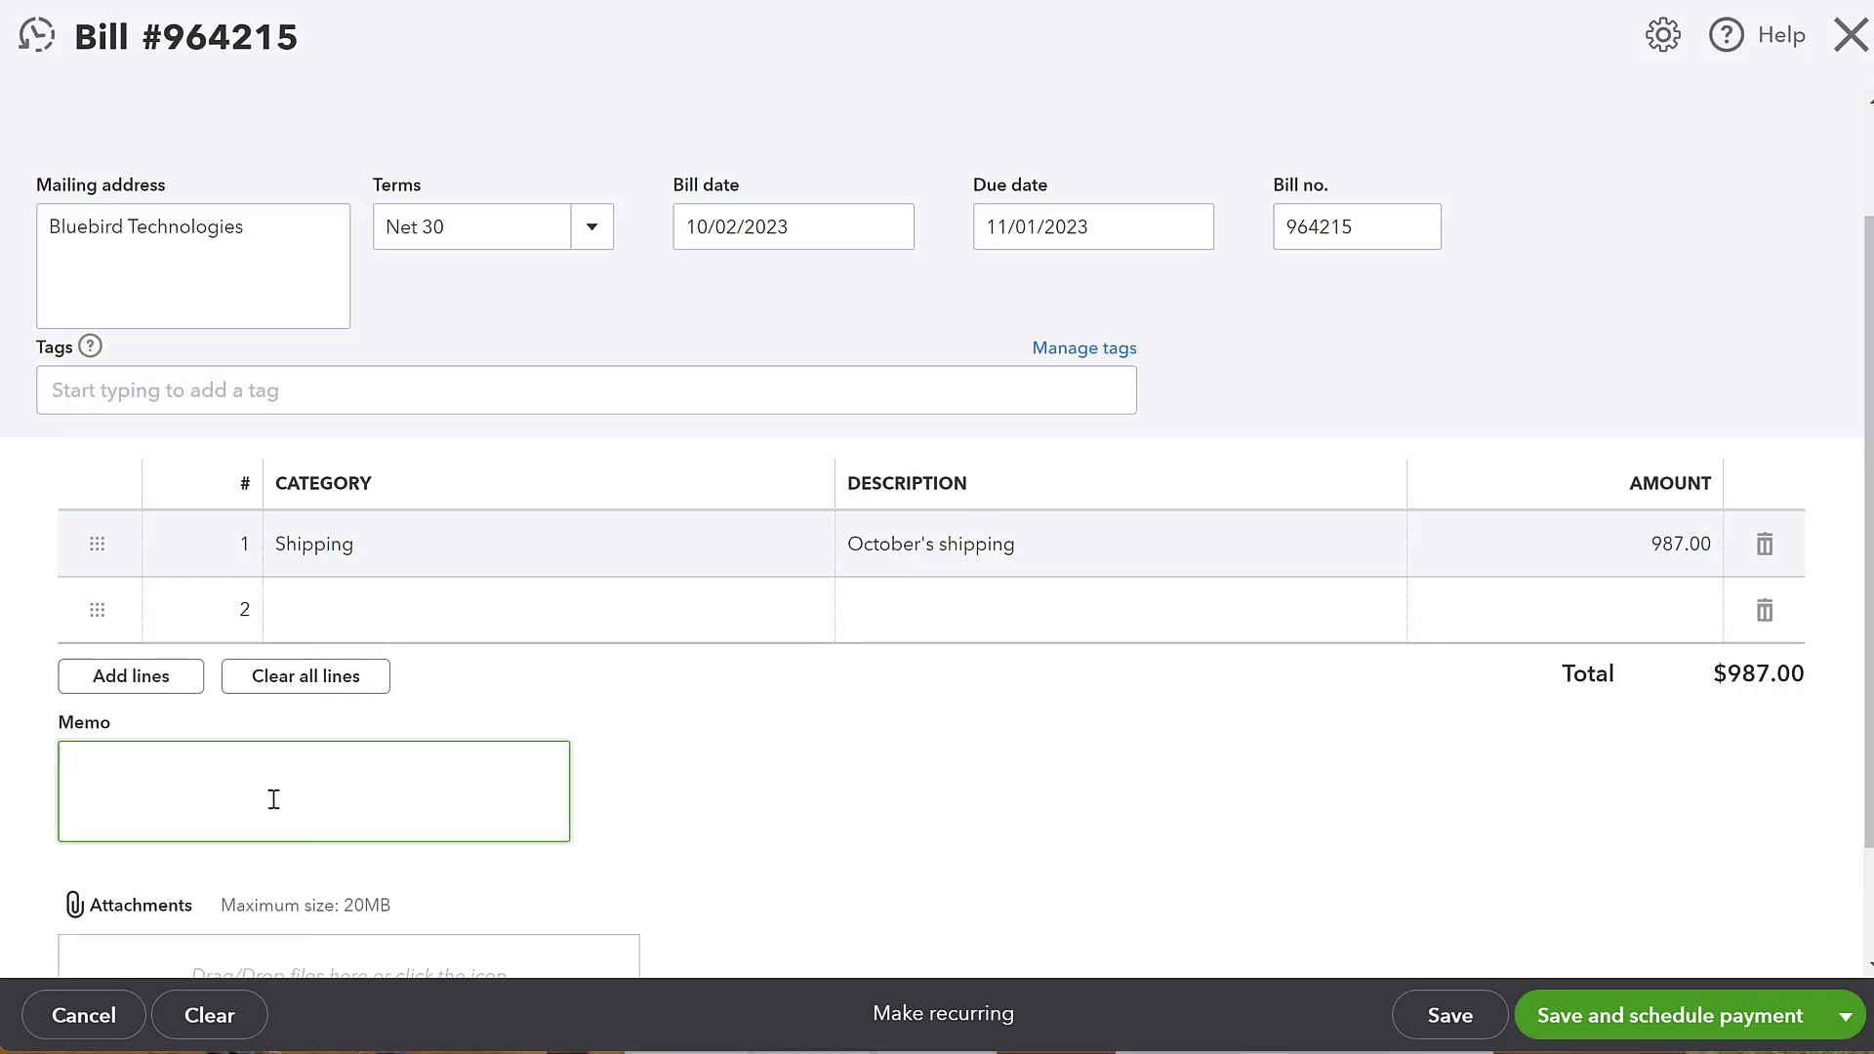
pyautogui.scroll(-2, 274, 799)
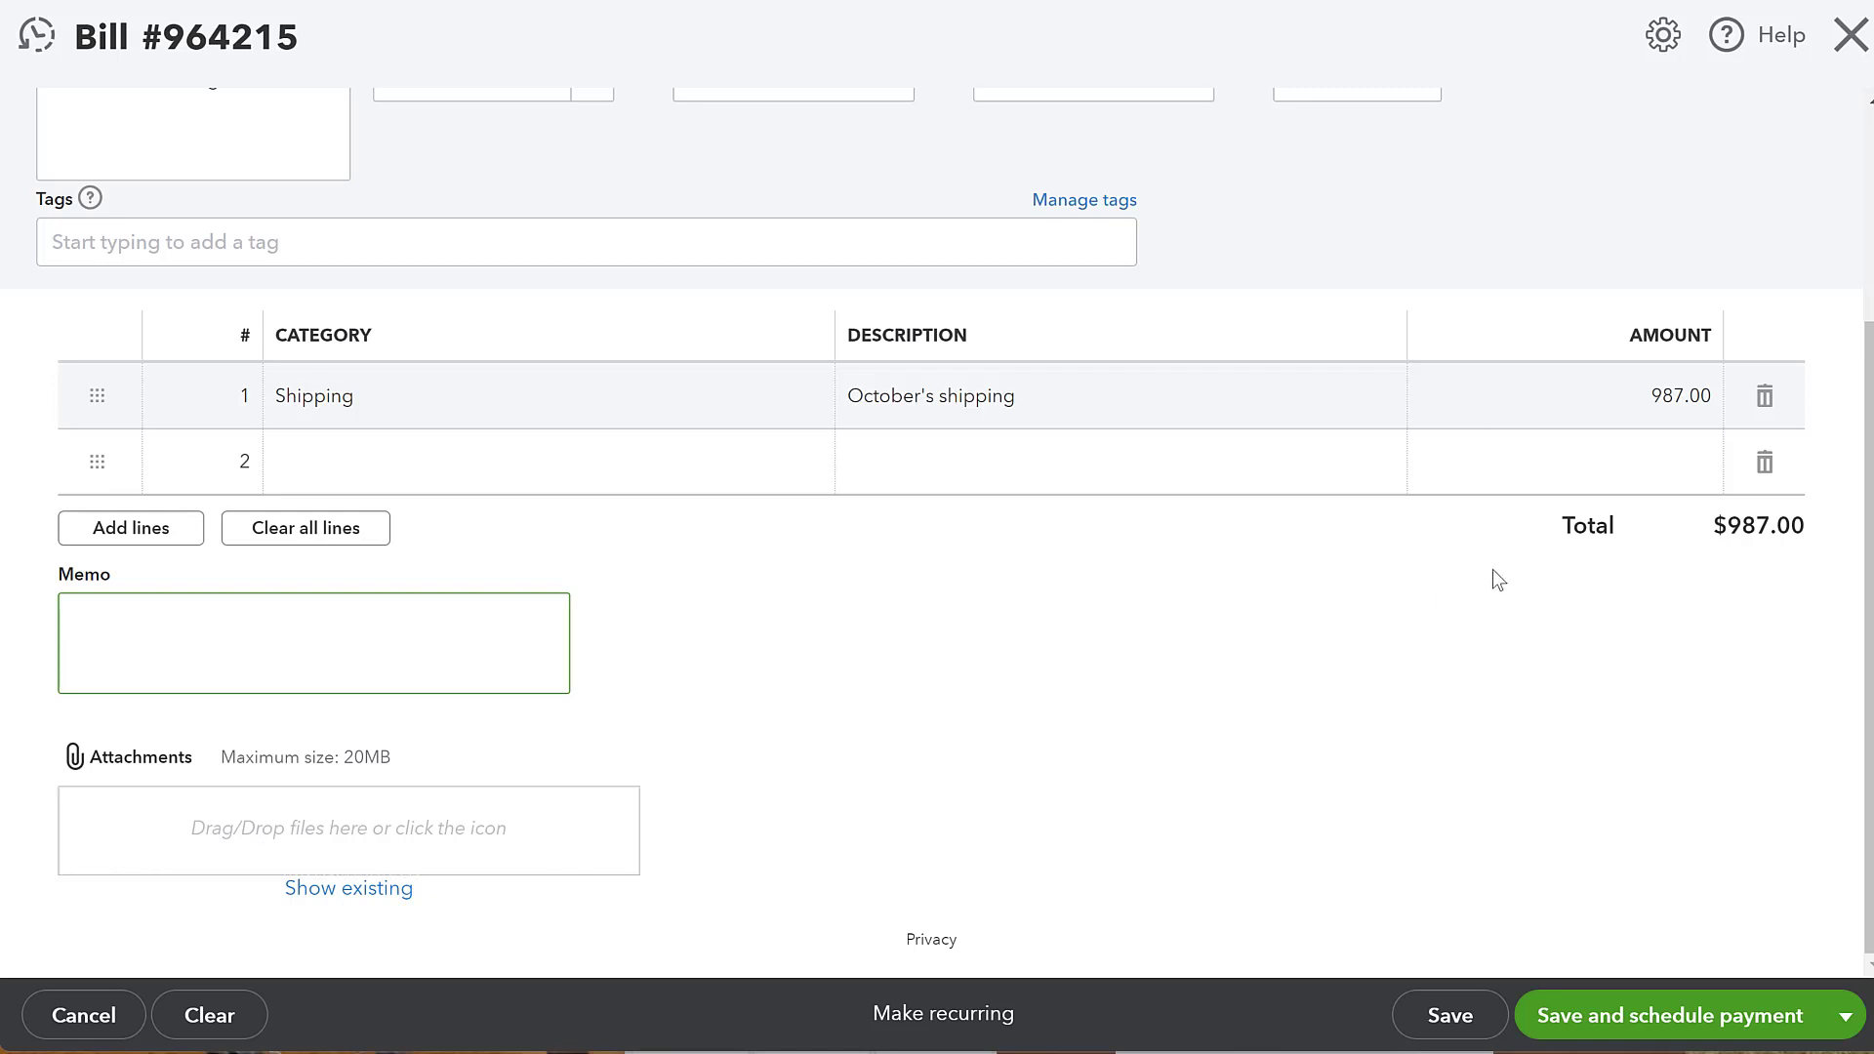
pyautogui.scroll(3, 1491, 573)
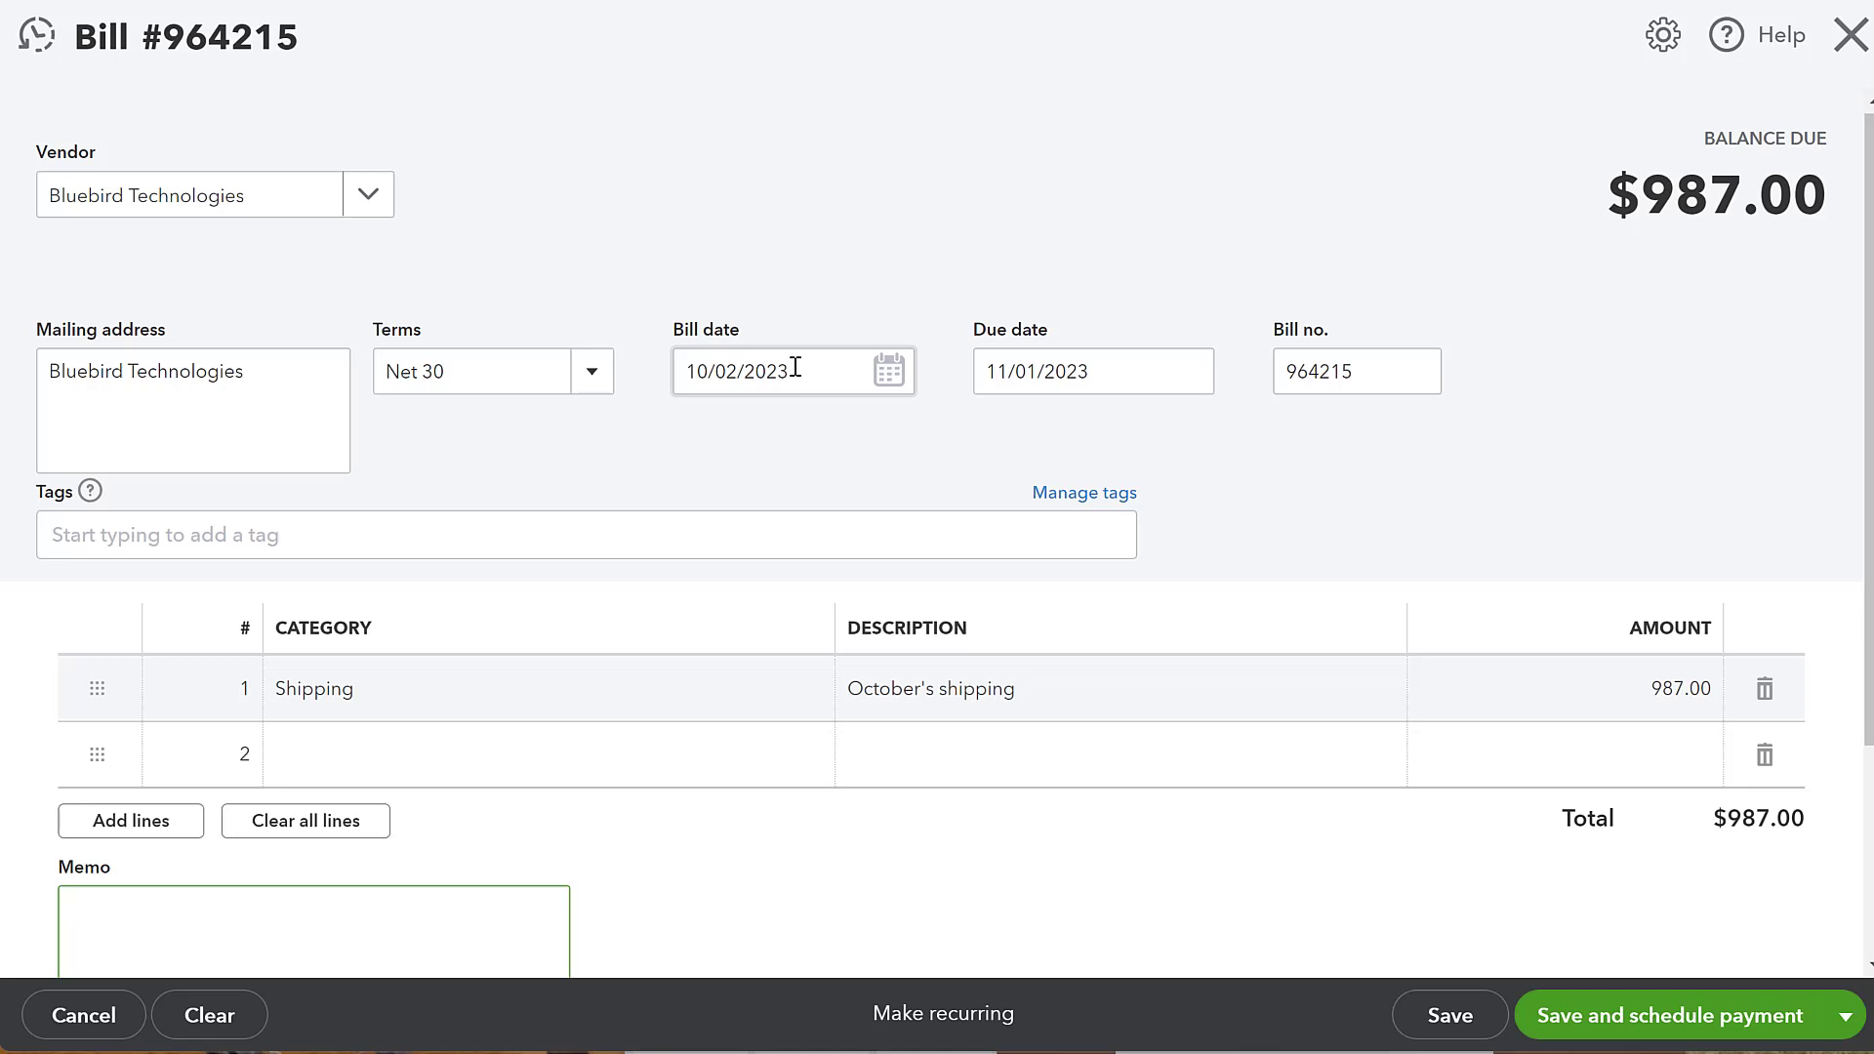
# - Set the bill date to 09/30/2023 using the calendar
pyautogui.click(886, 391)
pyautogui.click(703, 445)
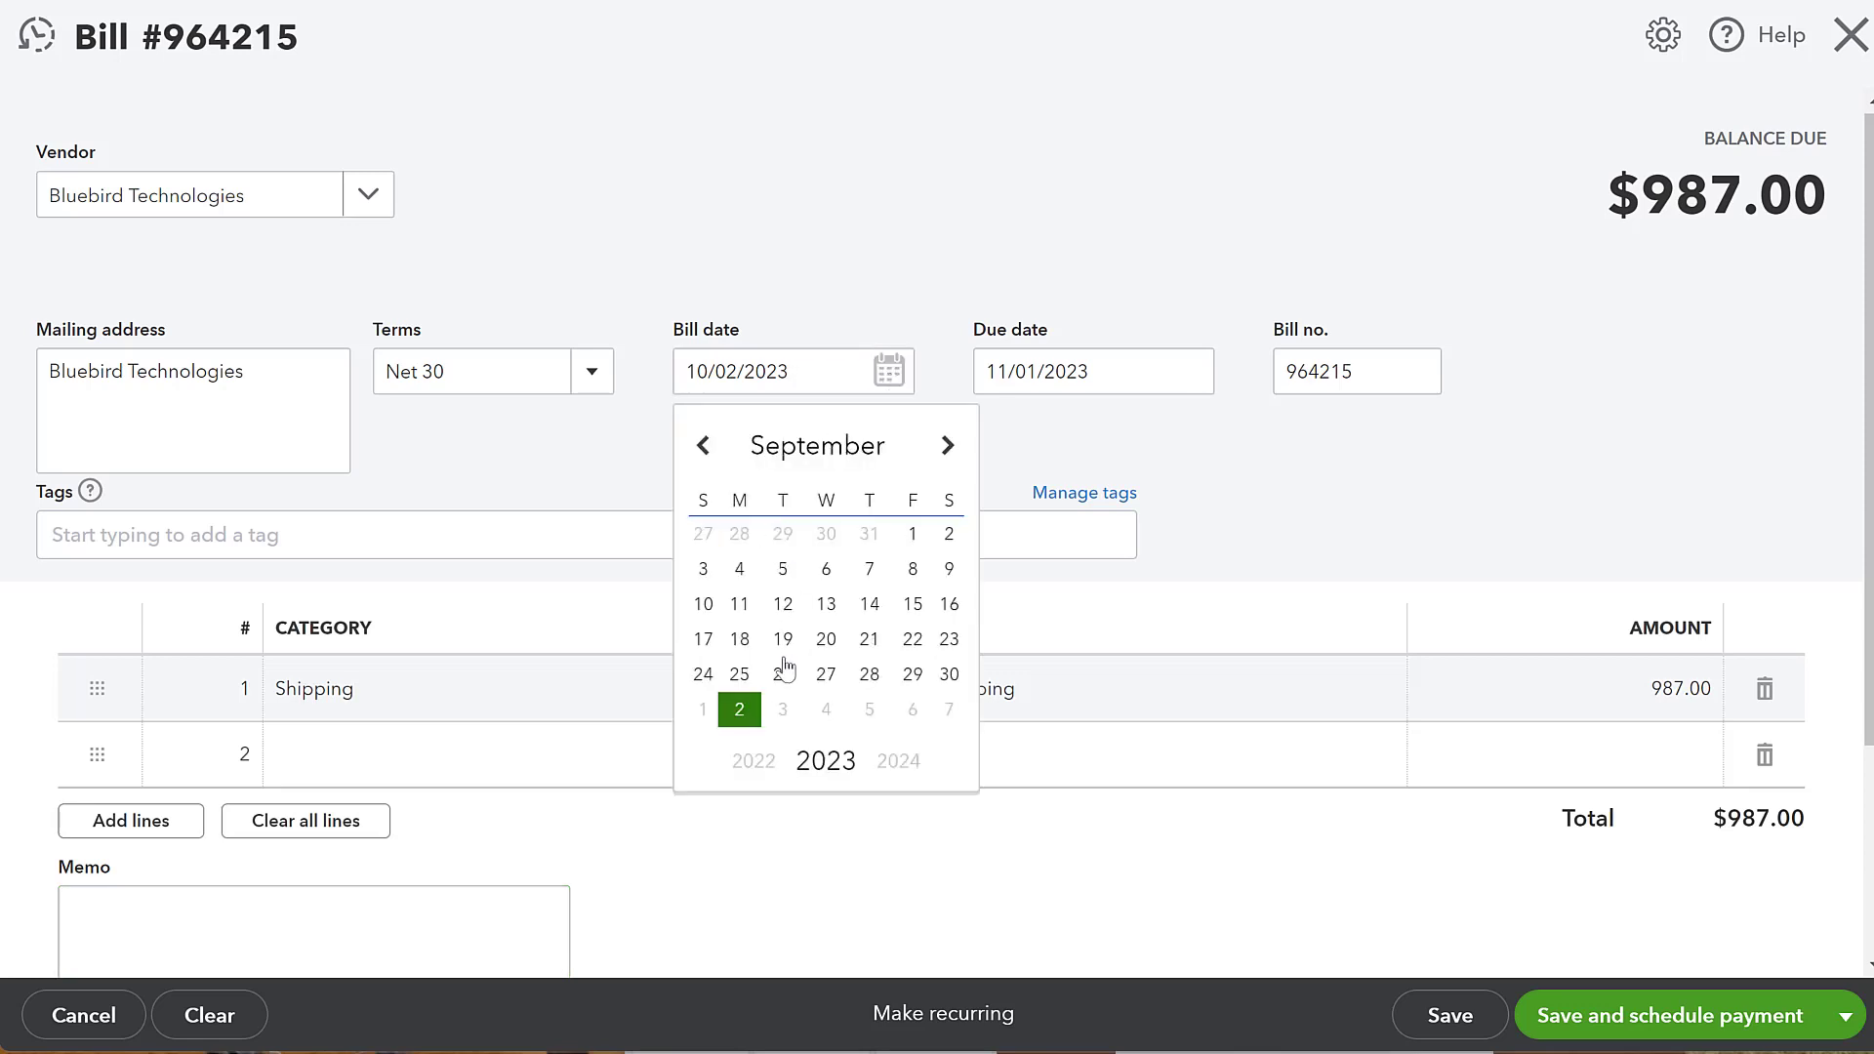
pyautogui.click(947, 673)
# - Set the due date to 11/02/2023 using the calendar
pyautogui.click(1127, 369)
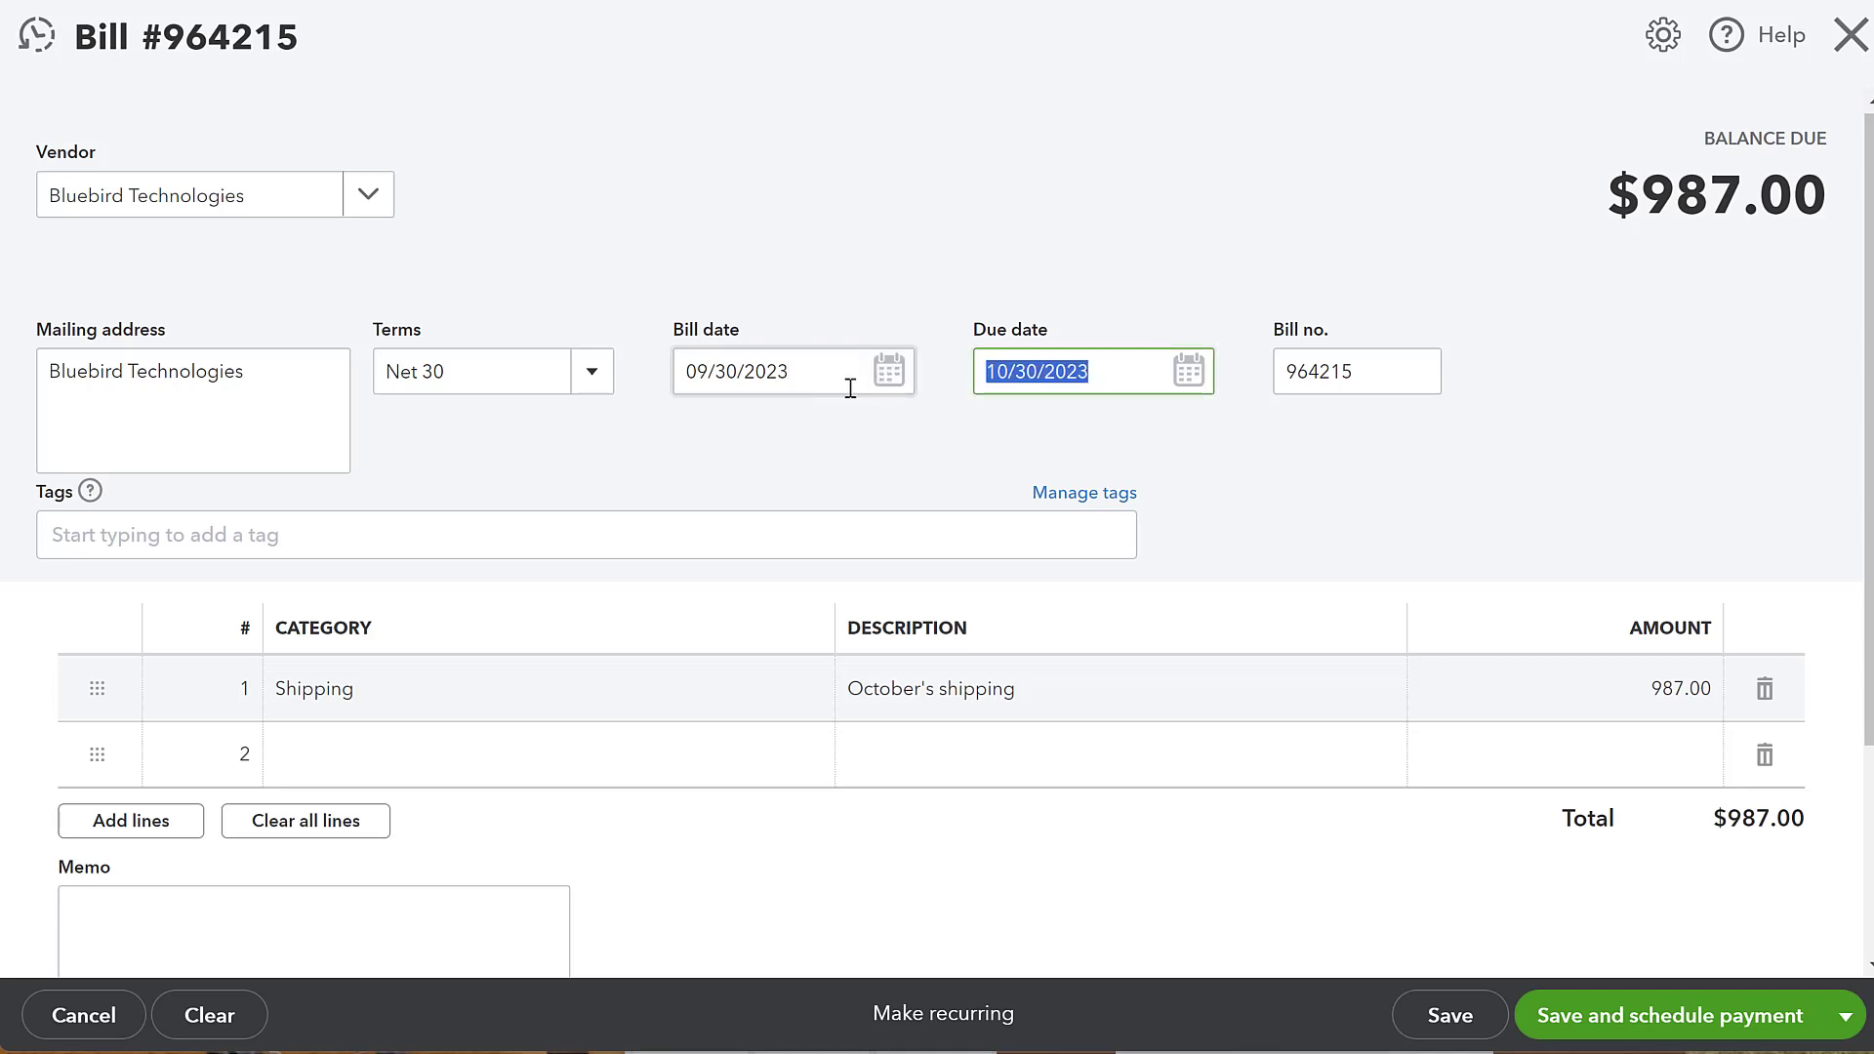
pyautogui.click(1189, 370)
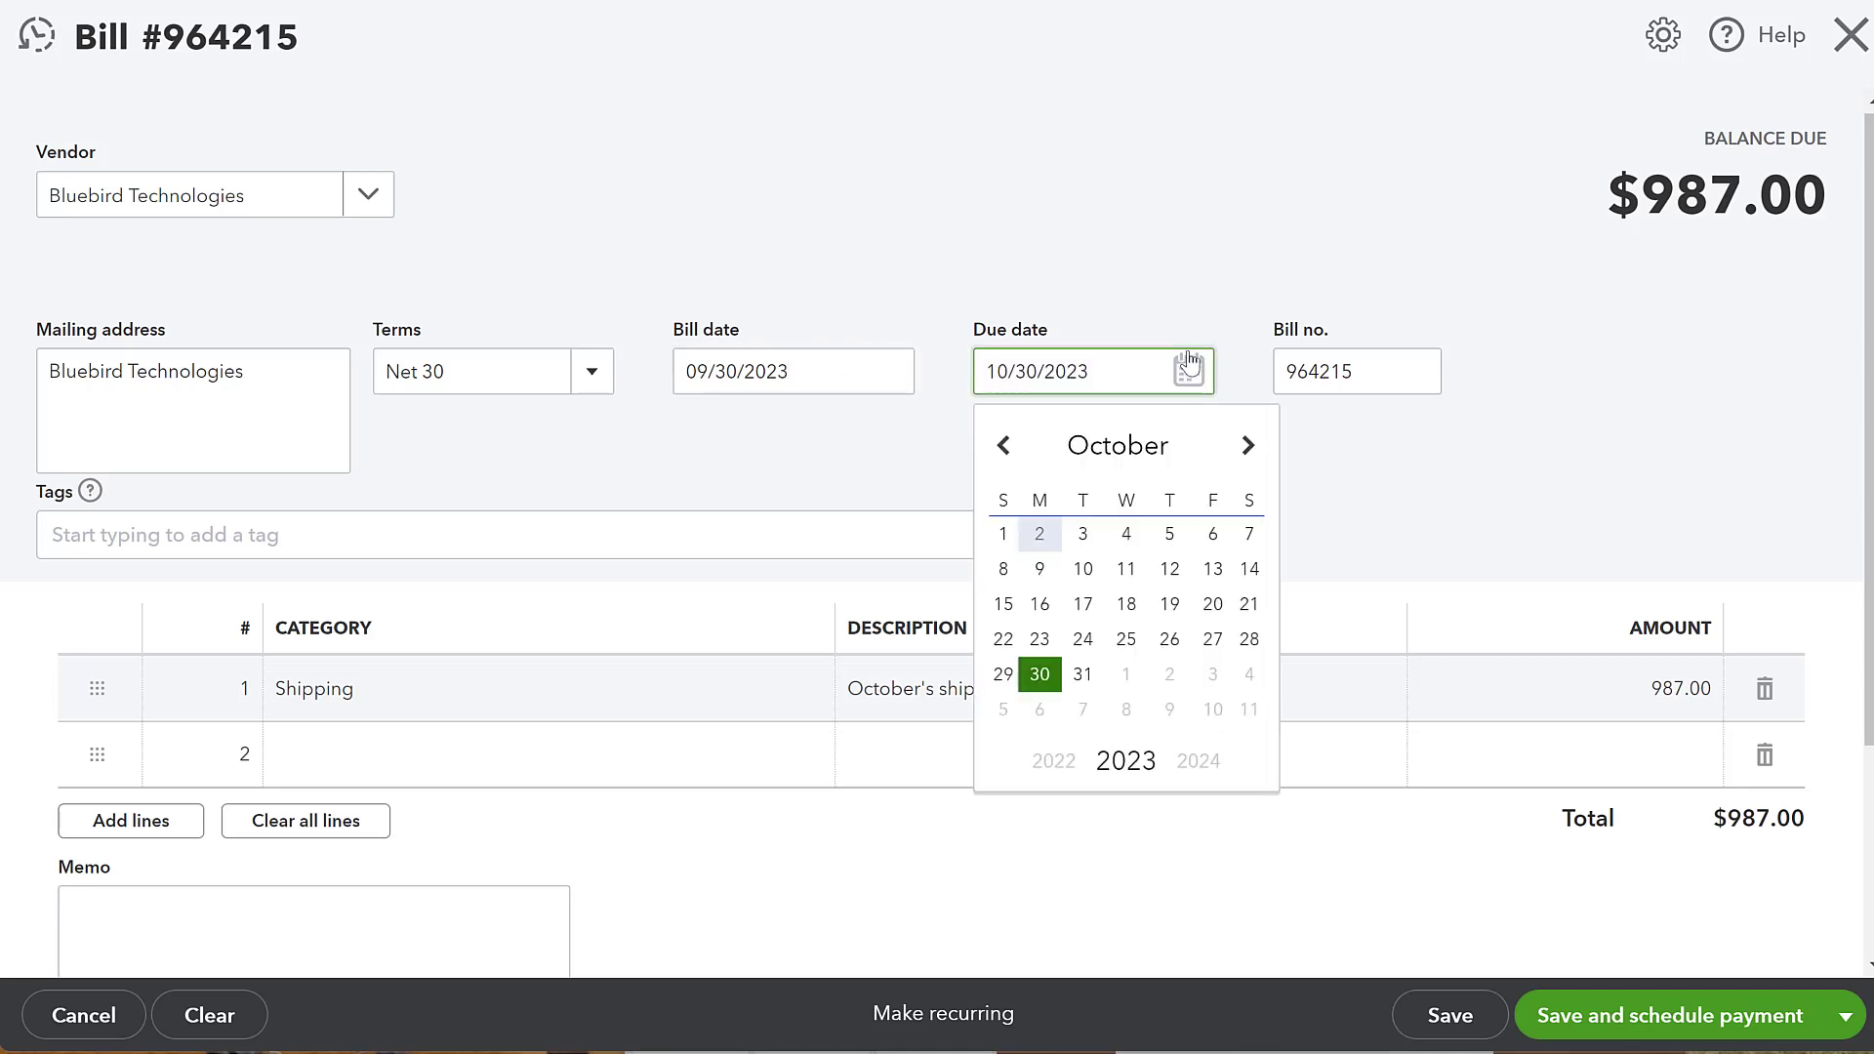
pyautogui.click(1255, 448)
pyautogui.click(1169, 536)
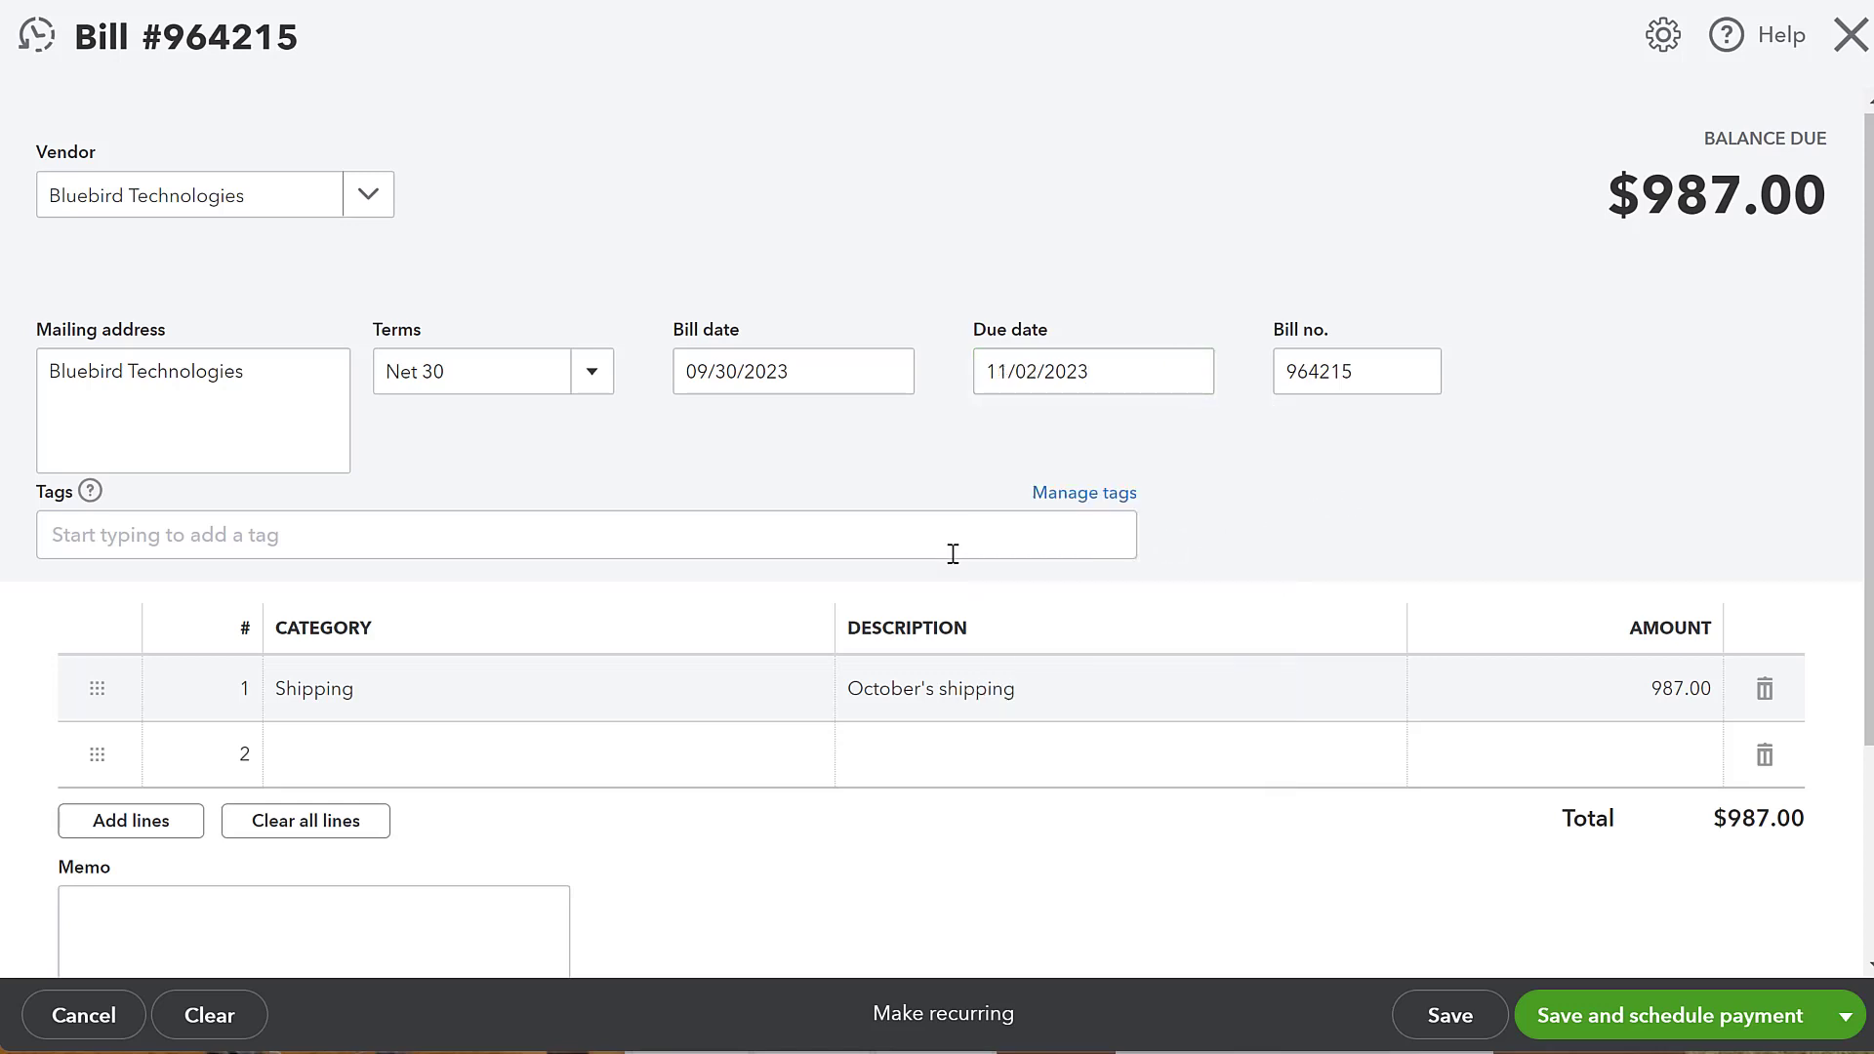
# - Replace the first line's description with September's Shipping, keeping Shipping as its category
pyautogui.scroll(-3, 811, 444)
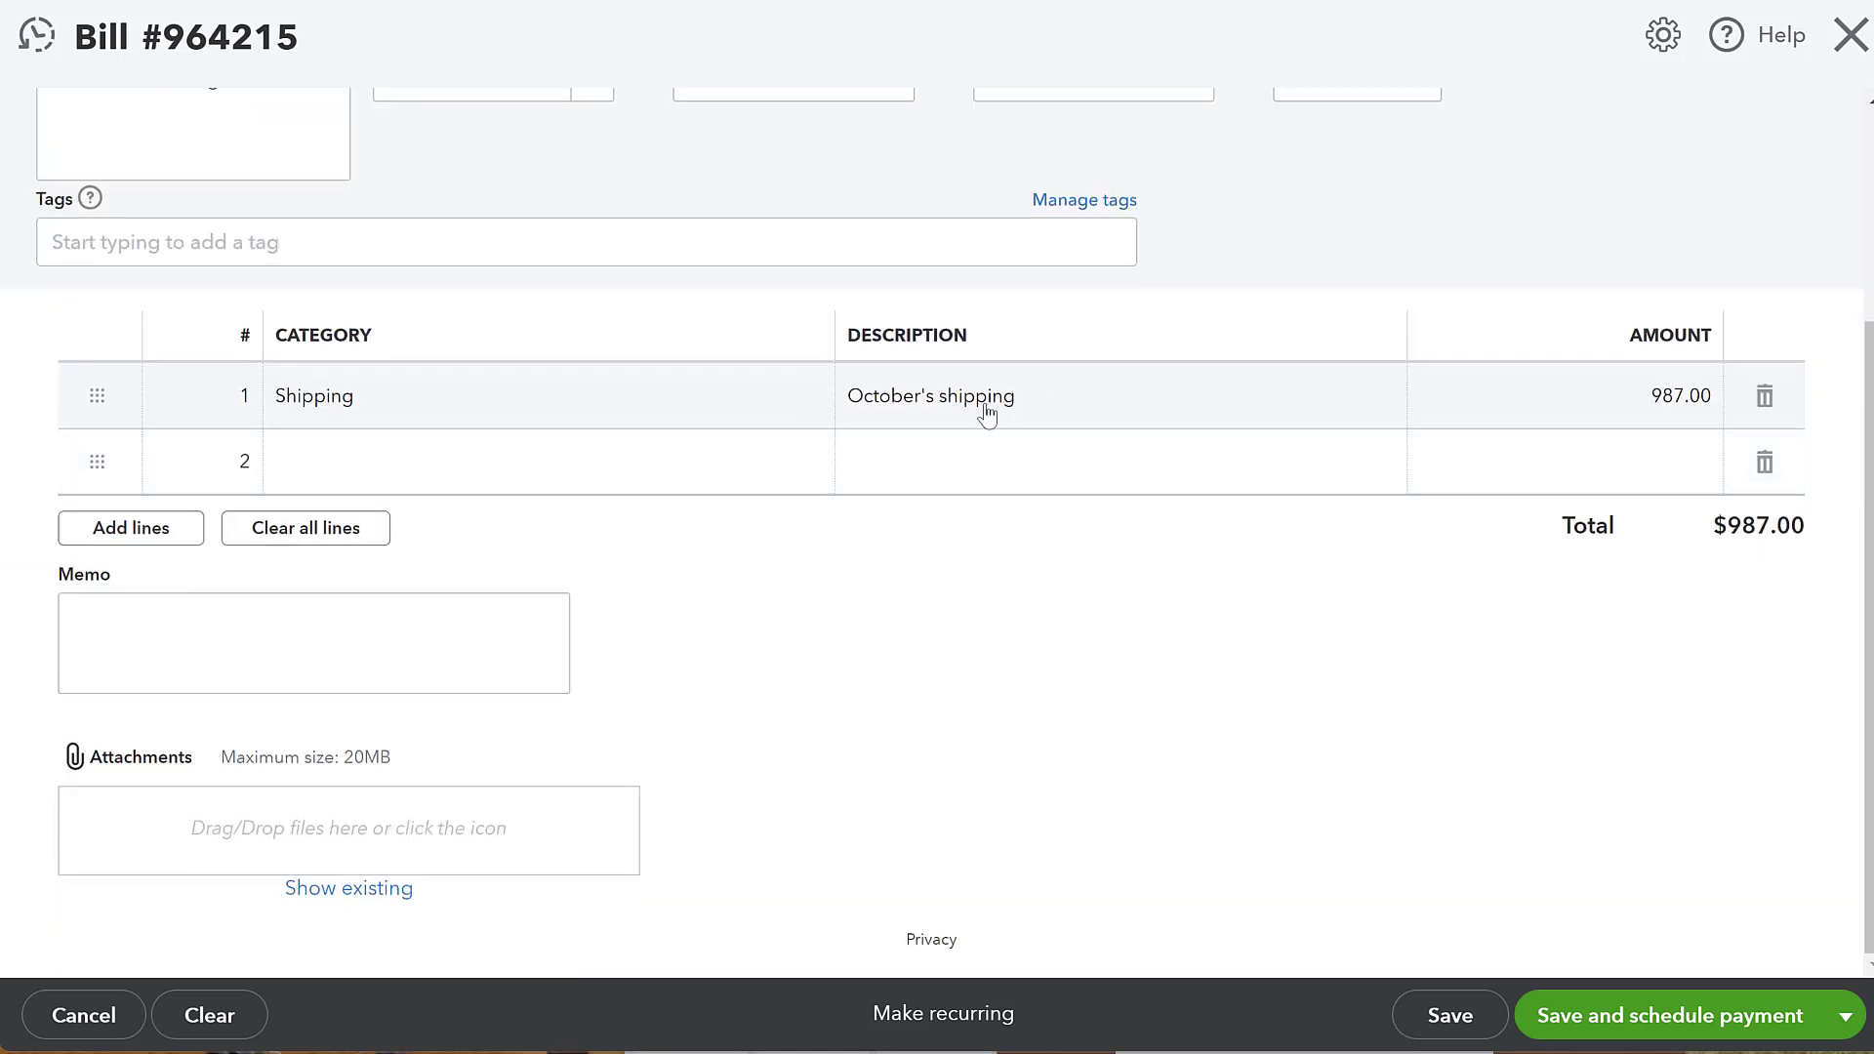
pyautogui.click(935, 398)
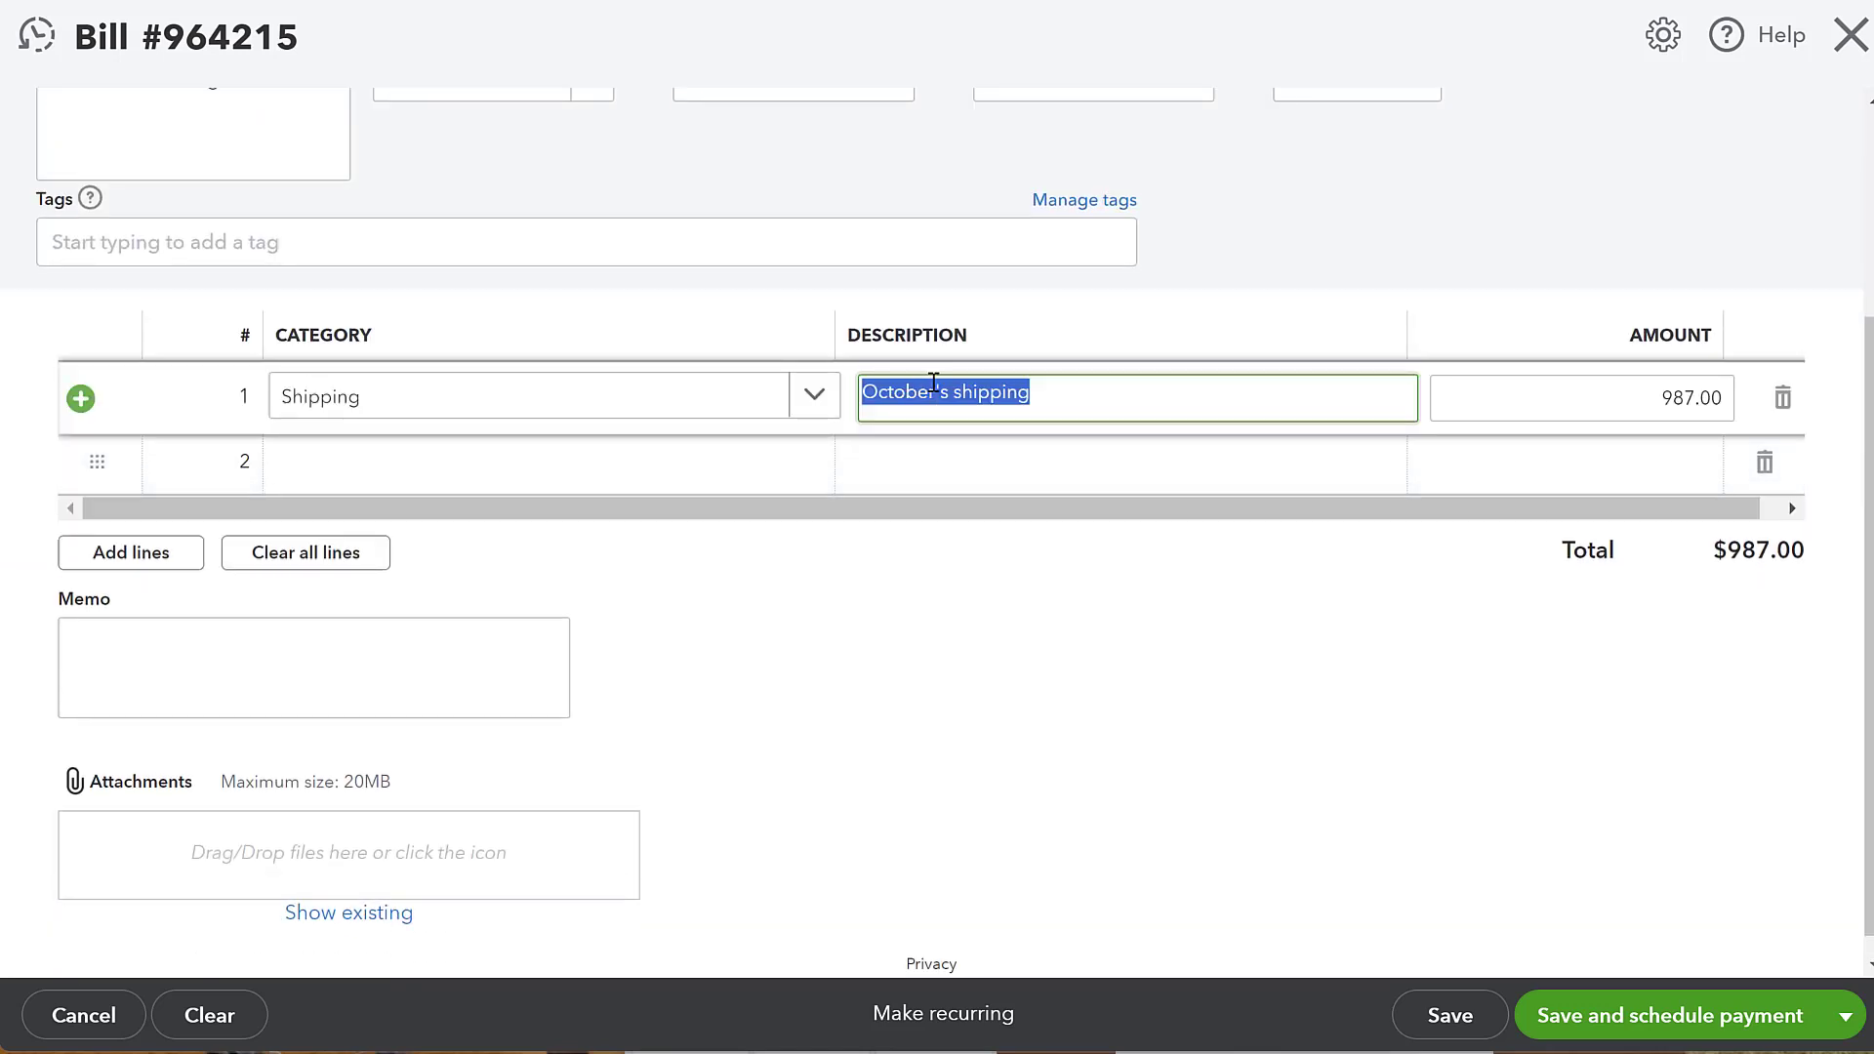
pyautogui.moveTo(934, 390); pyautogui.dragTo(761, 402)
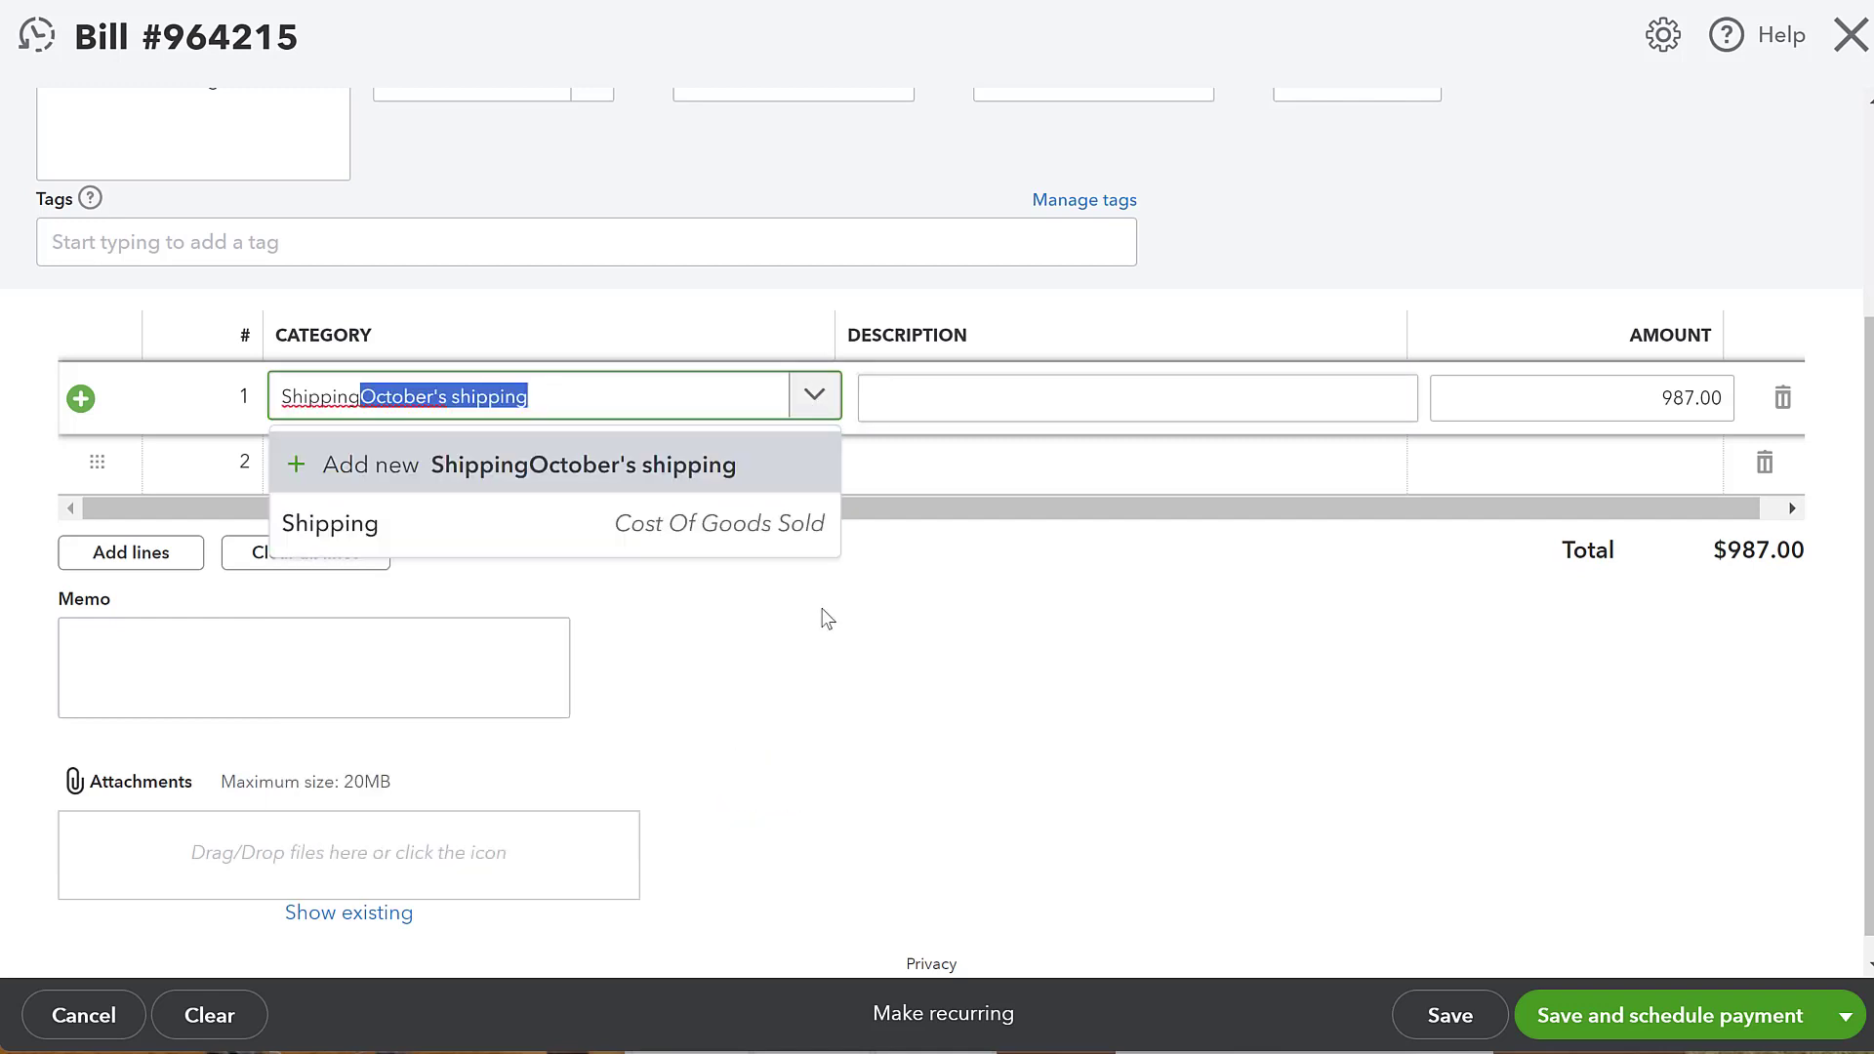
pyautogui.press('BackSpace')
pyautogui.click(765, 532)
pyautogui.click(920, 401)
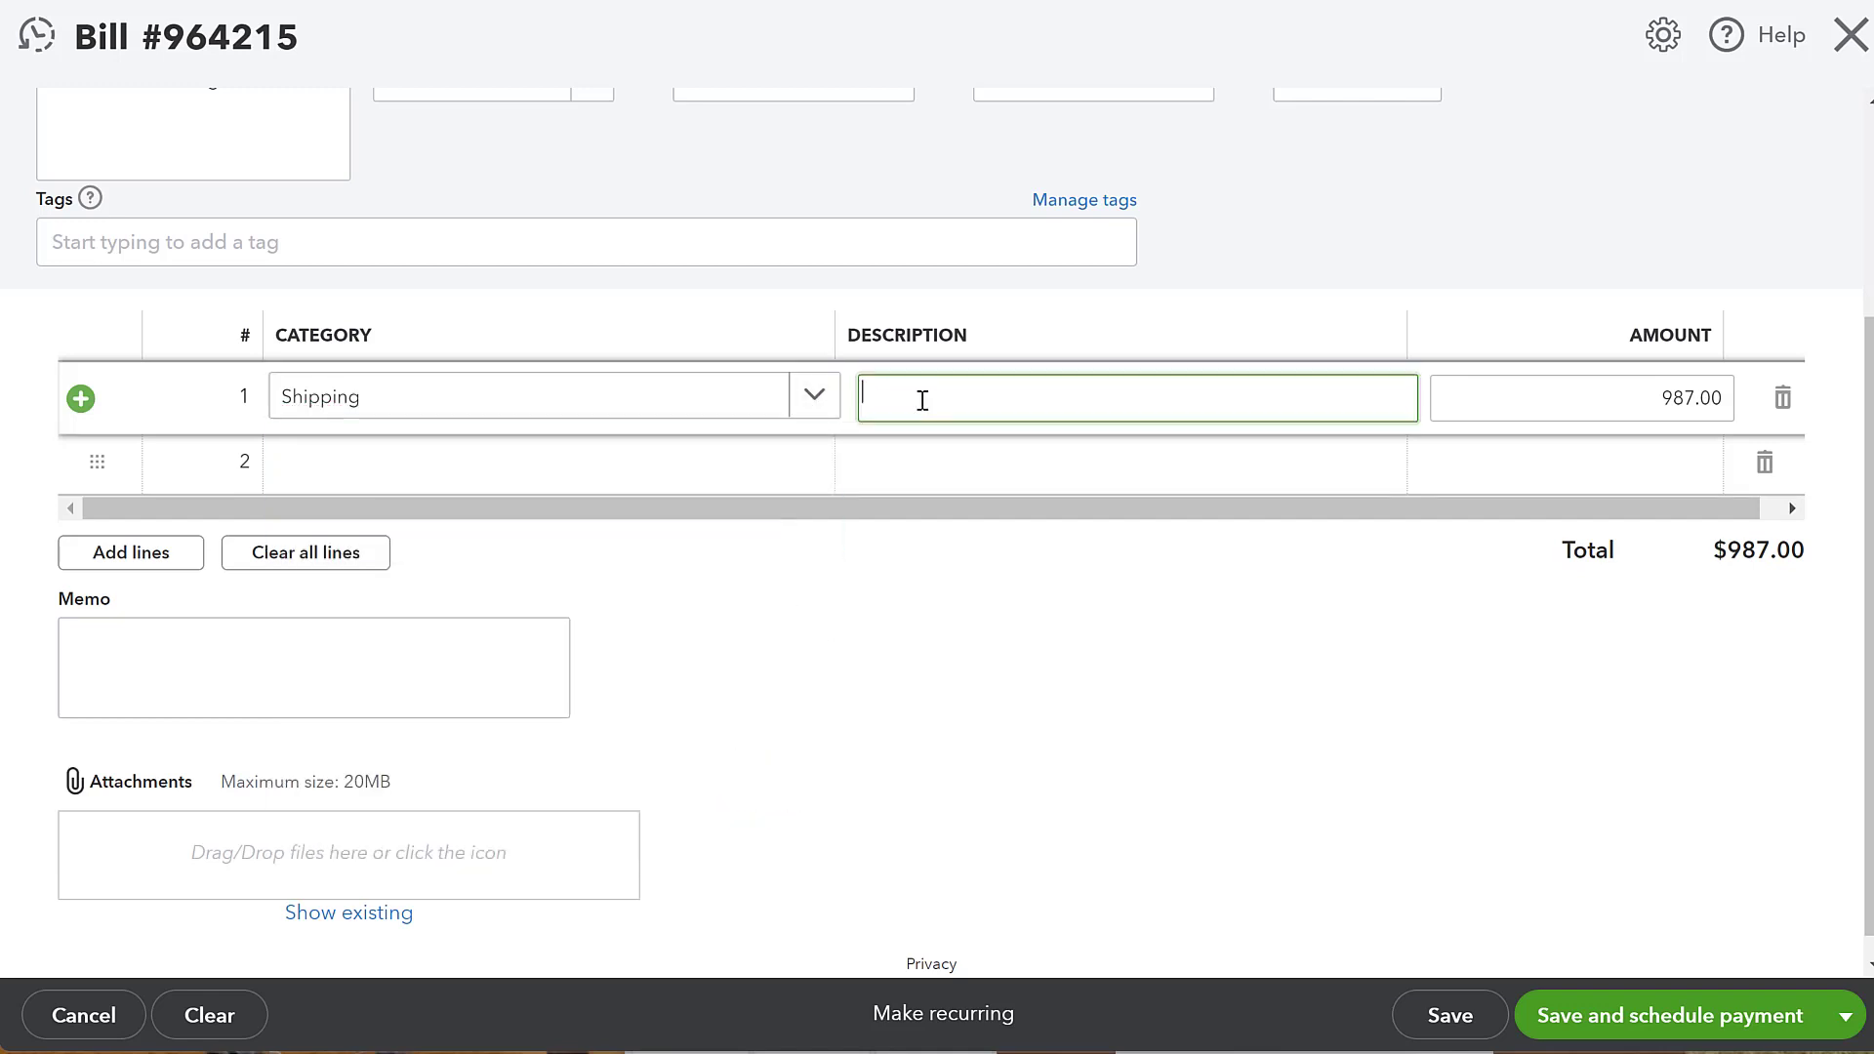
pyautogui.write("September's Shippinfg")
pyautogui.click(957, 669)
pyautogui.scroll(3, 945, 627)
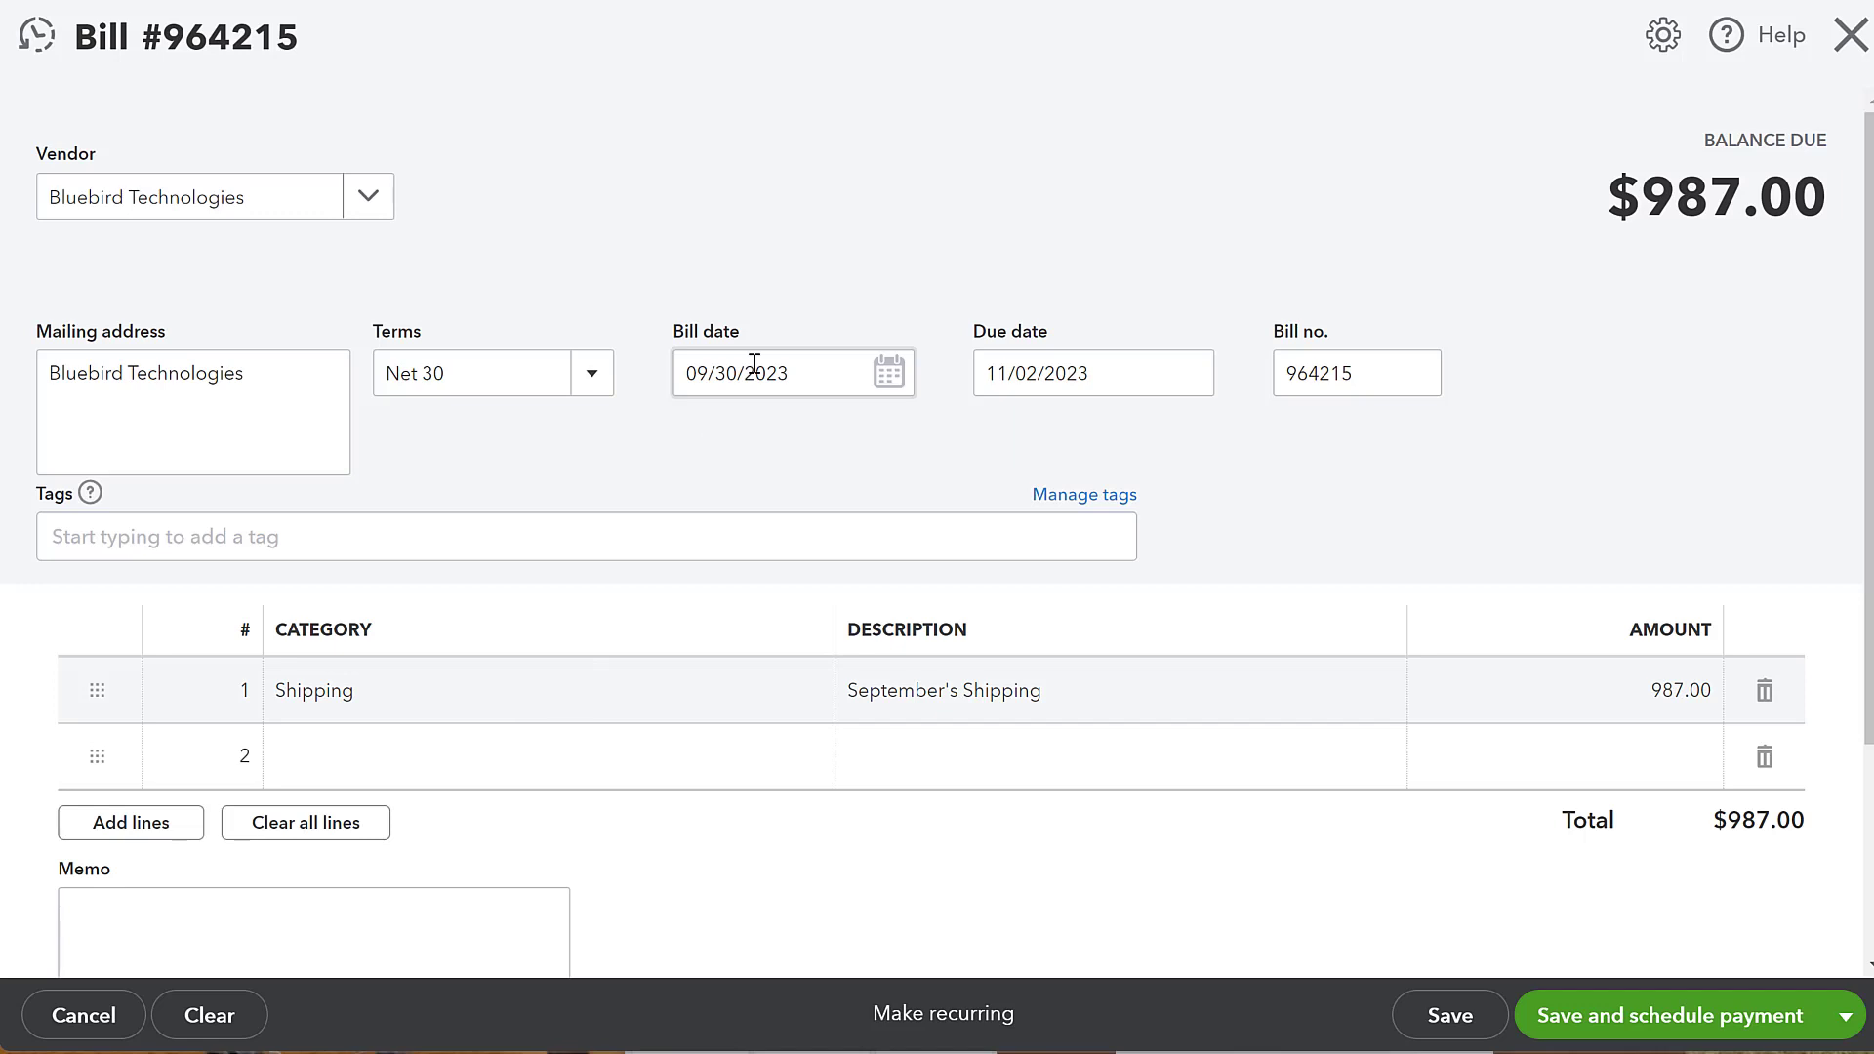
# - Save and close the bill
pyautogui.scroll(-3, 759, 382)
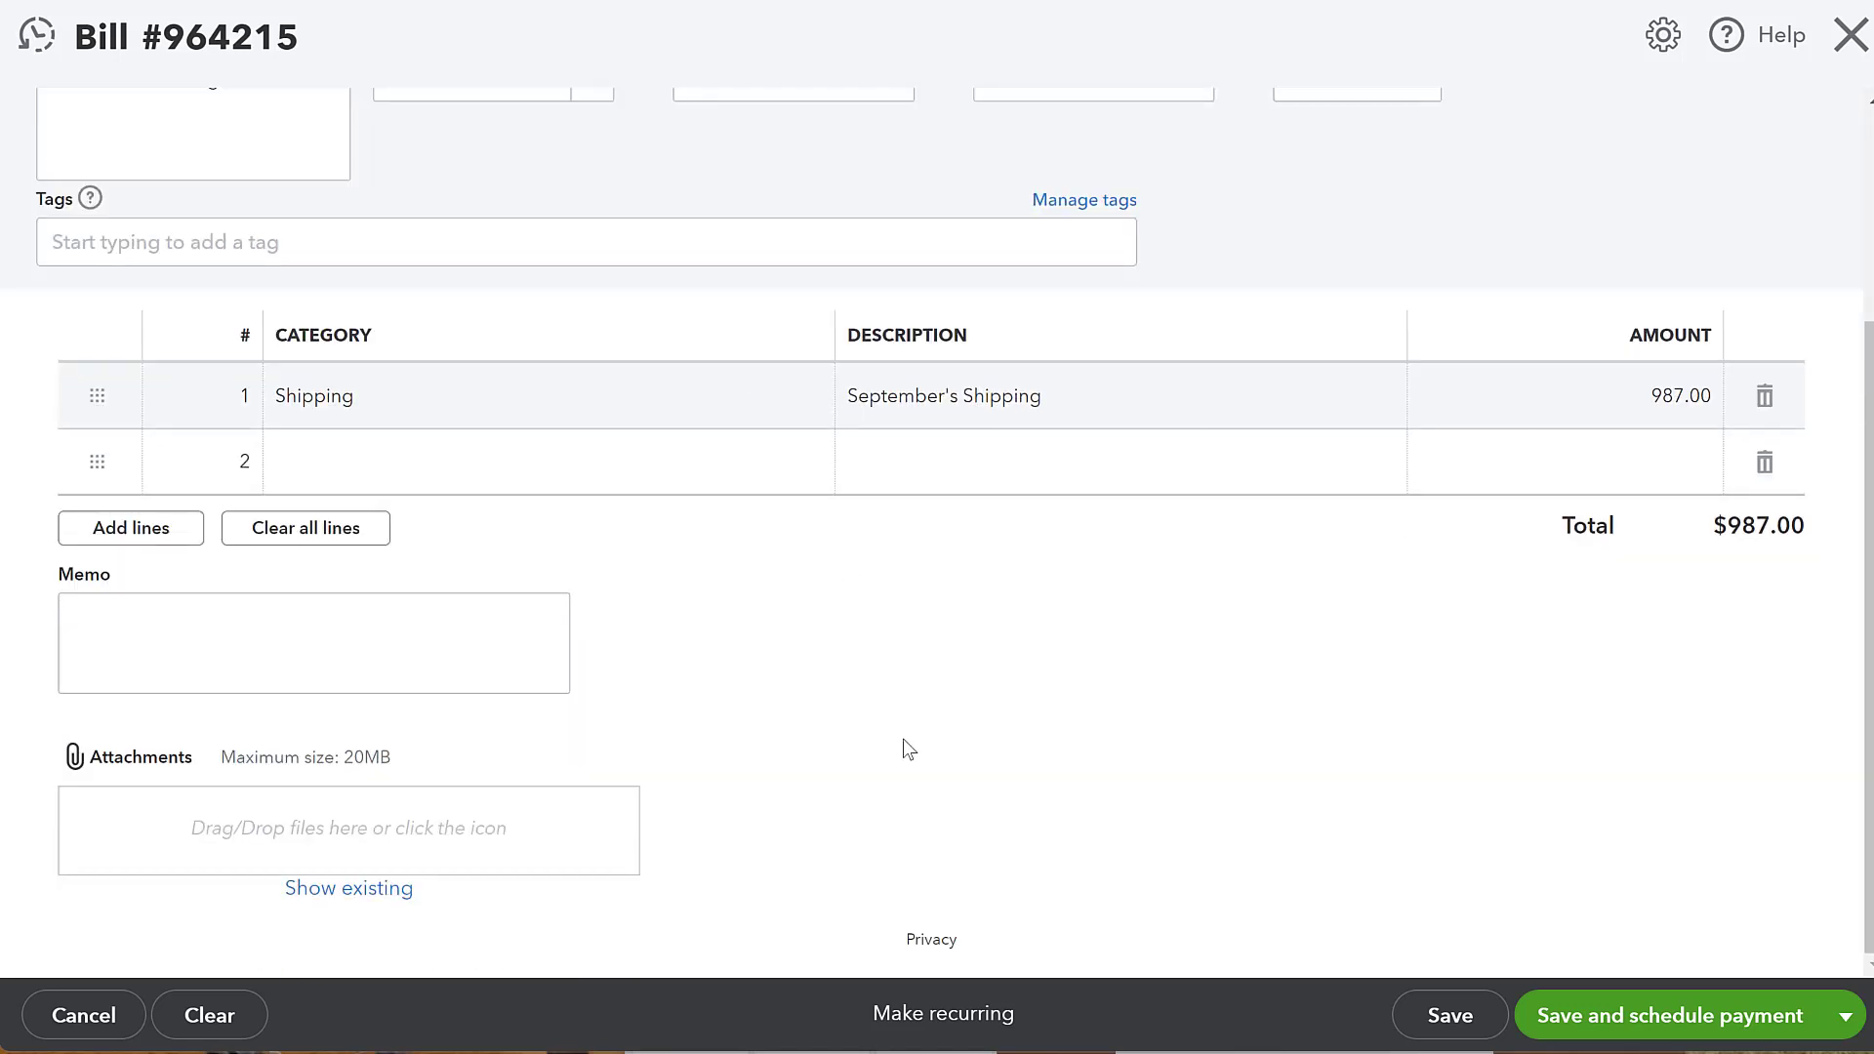
pyautogui.click(1841, 1025)
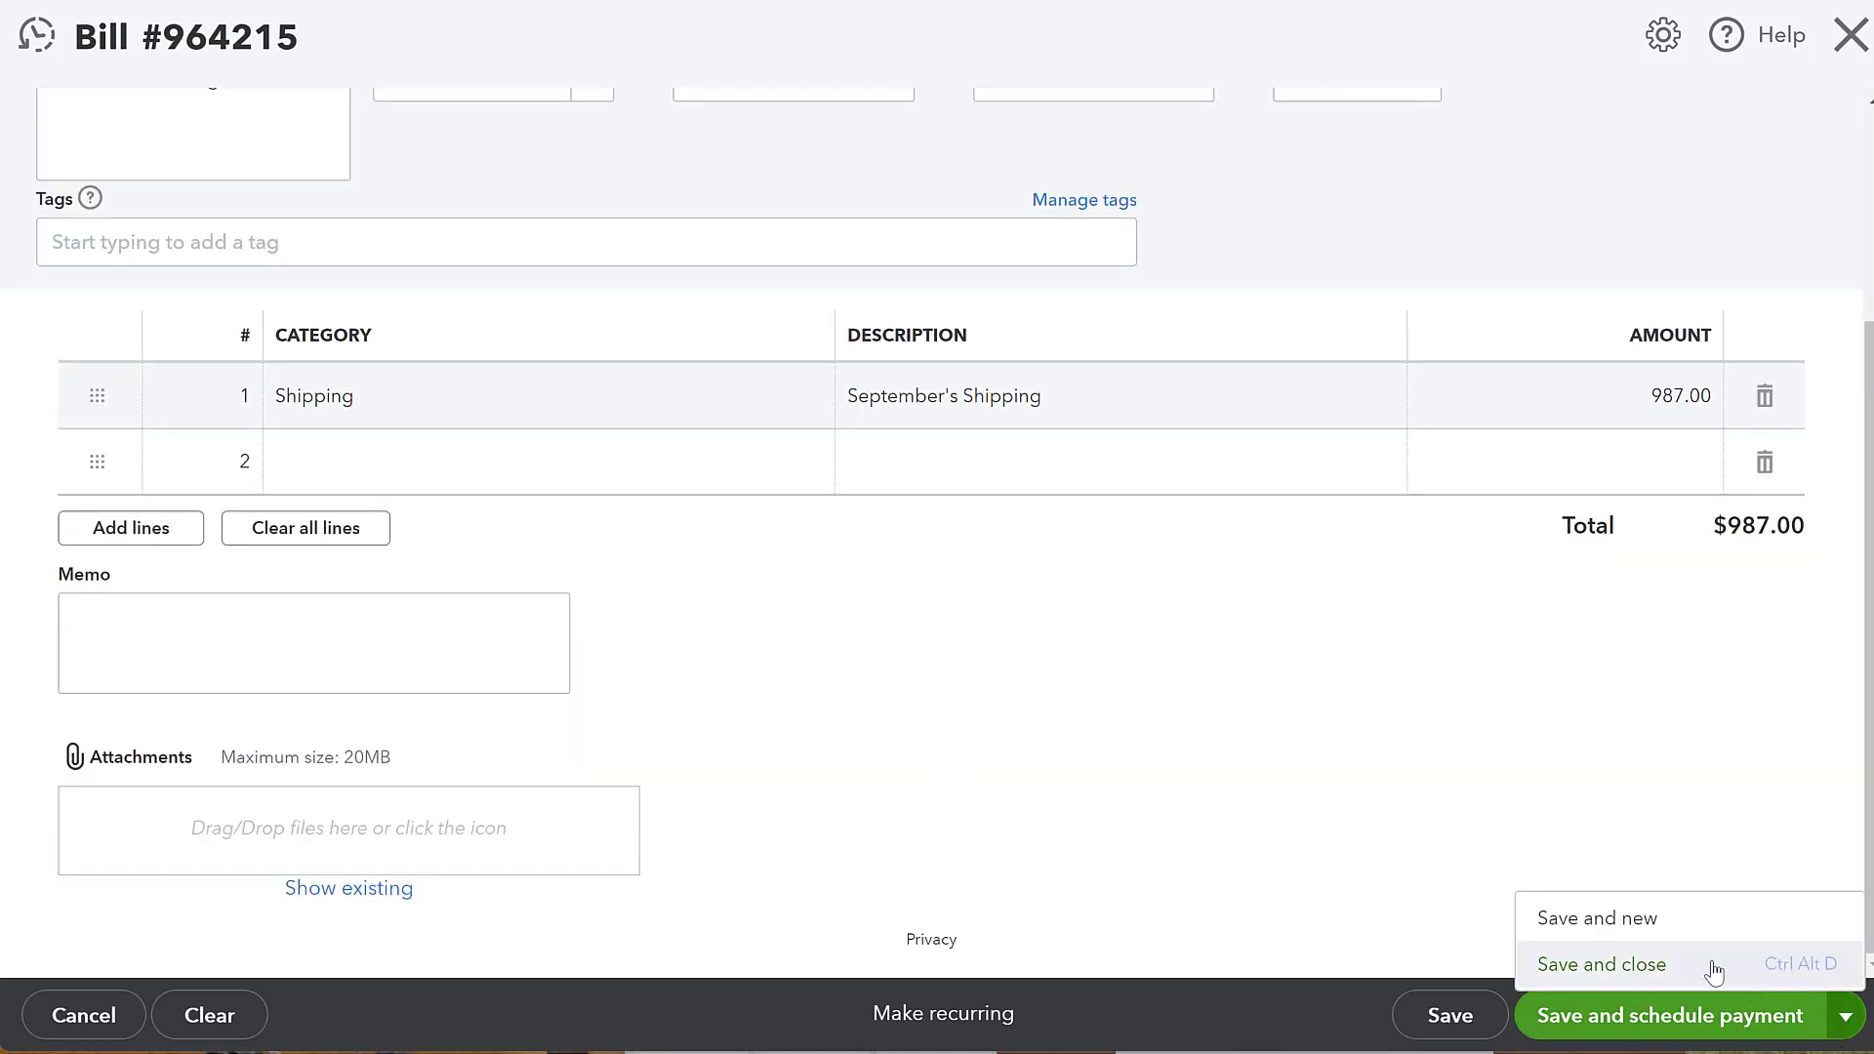
pyautogui.click(1625, 966)
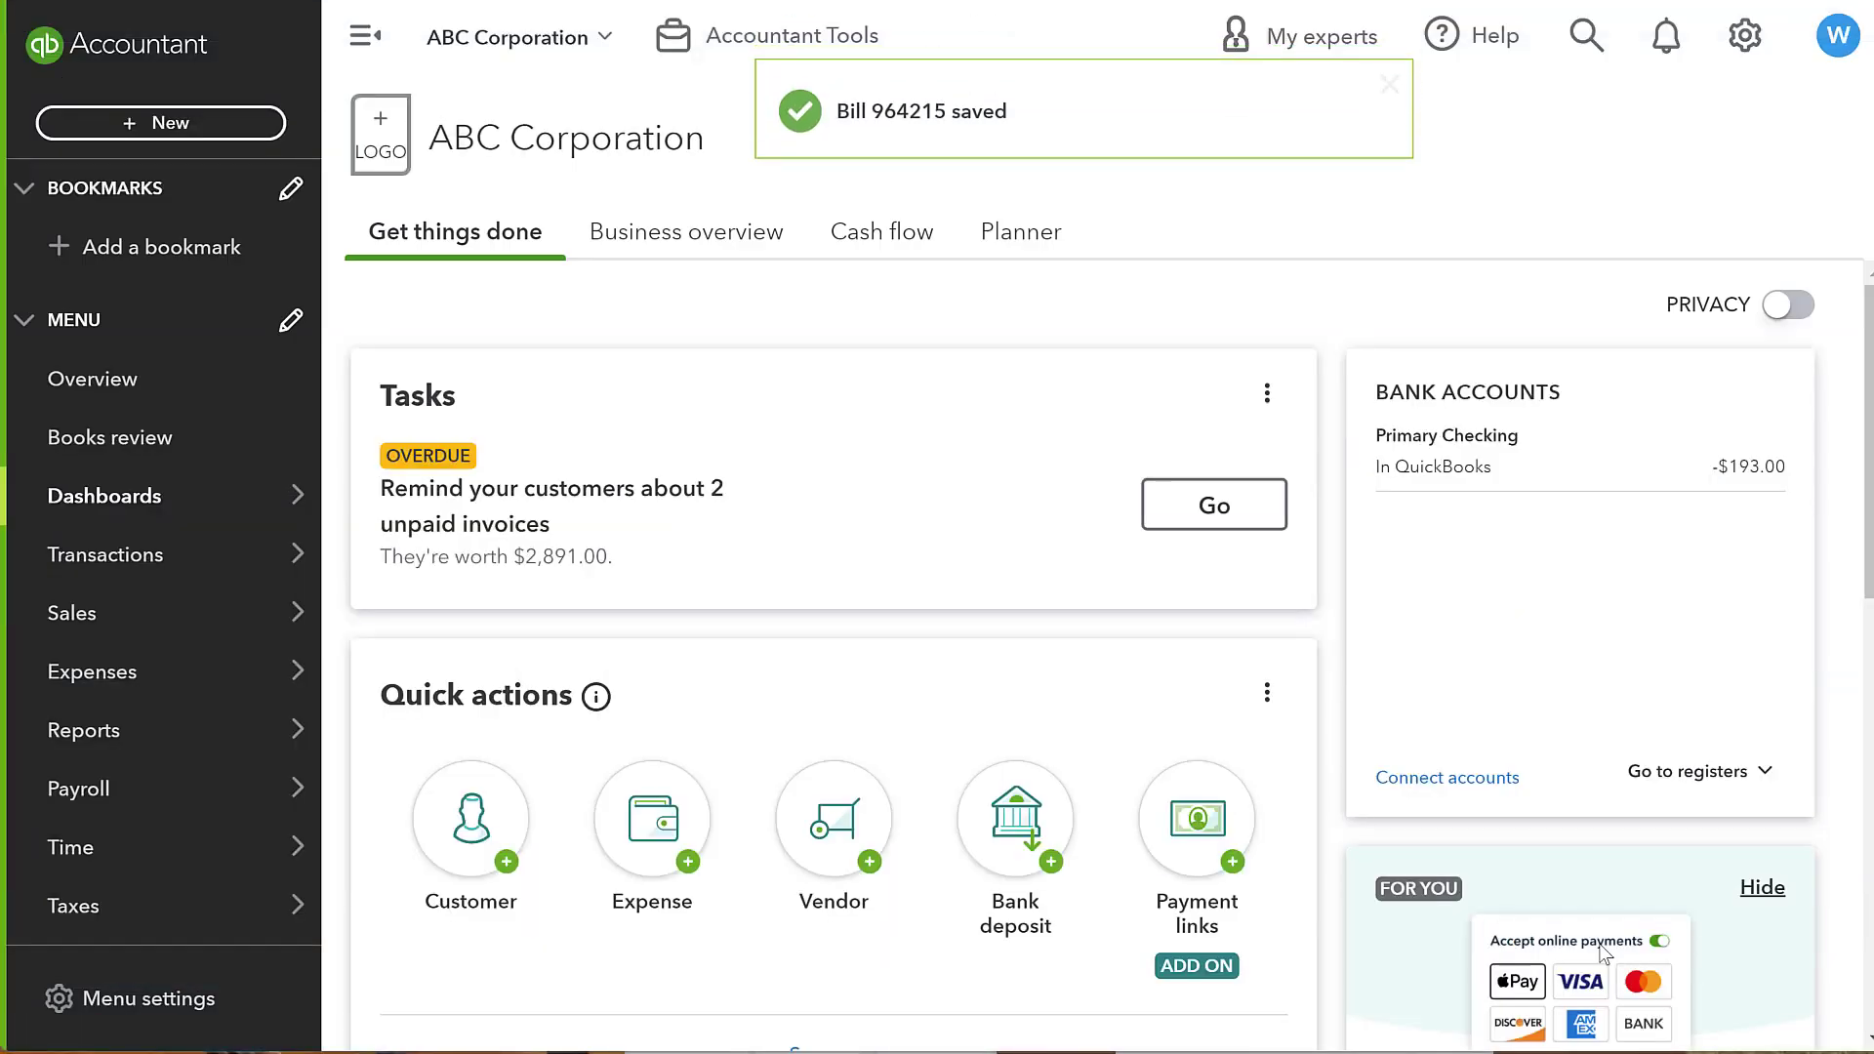
# - Open the vendors list and view Bluebird Technologies' open bill transactions
pyautogui.moveTo(202, 673)
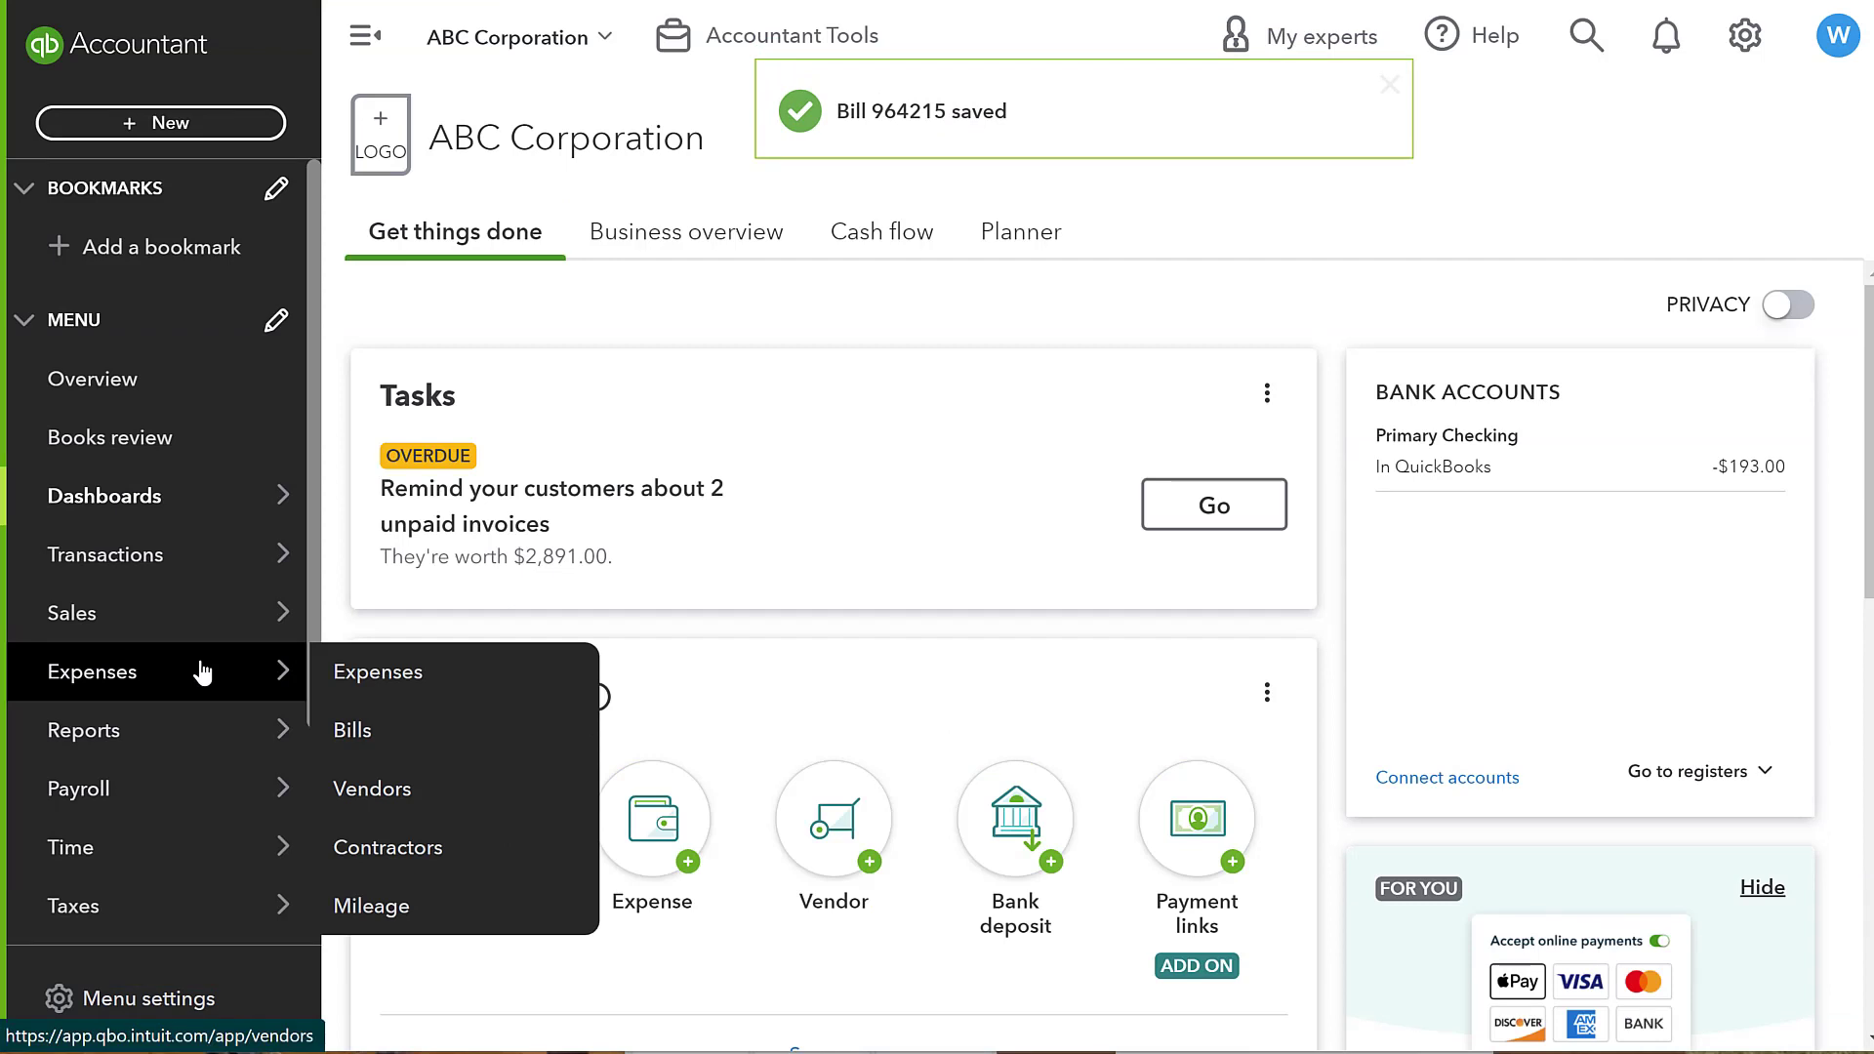
pyautogui.click(365, 786)
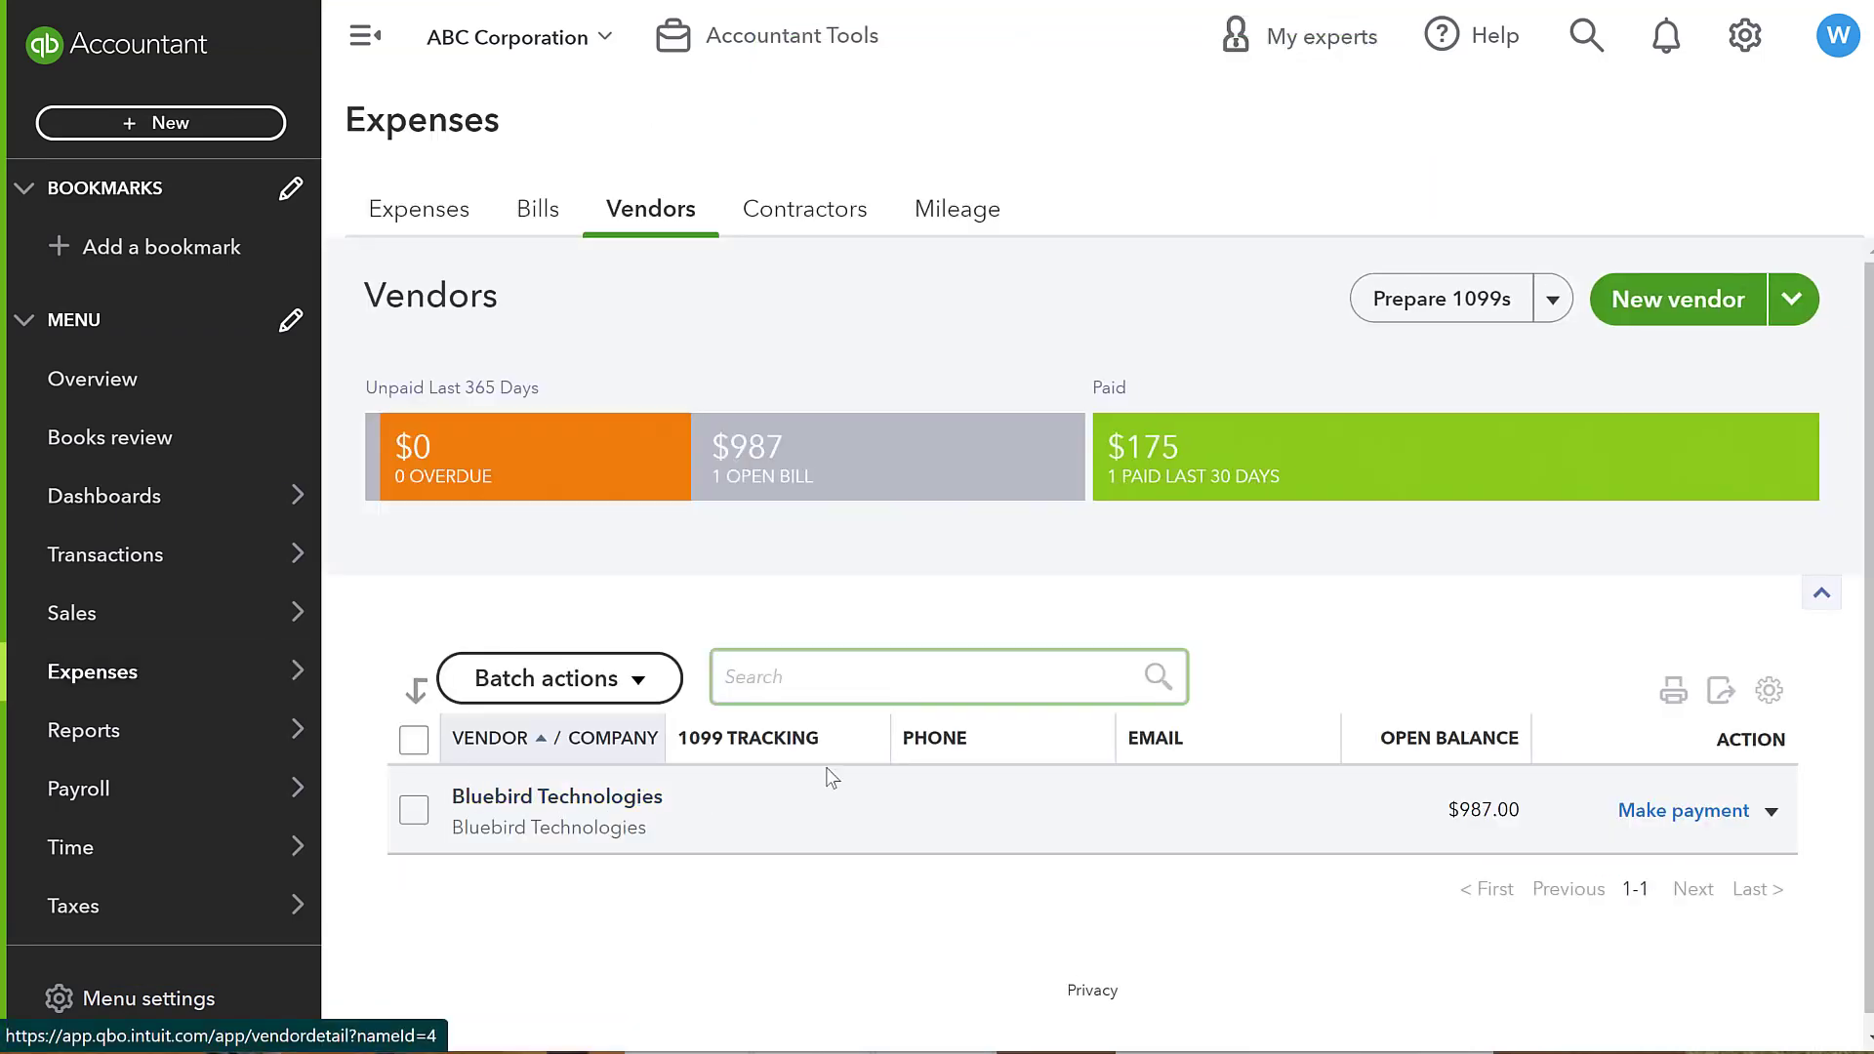
pyautogui.click(822, 437)
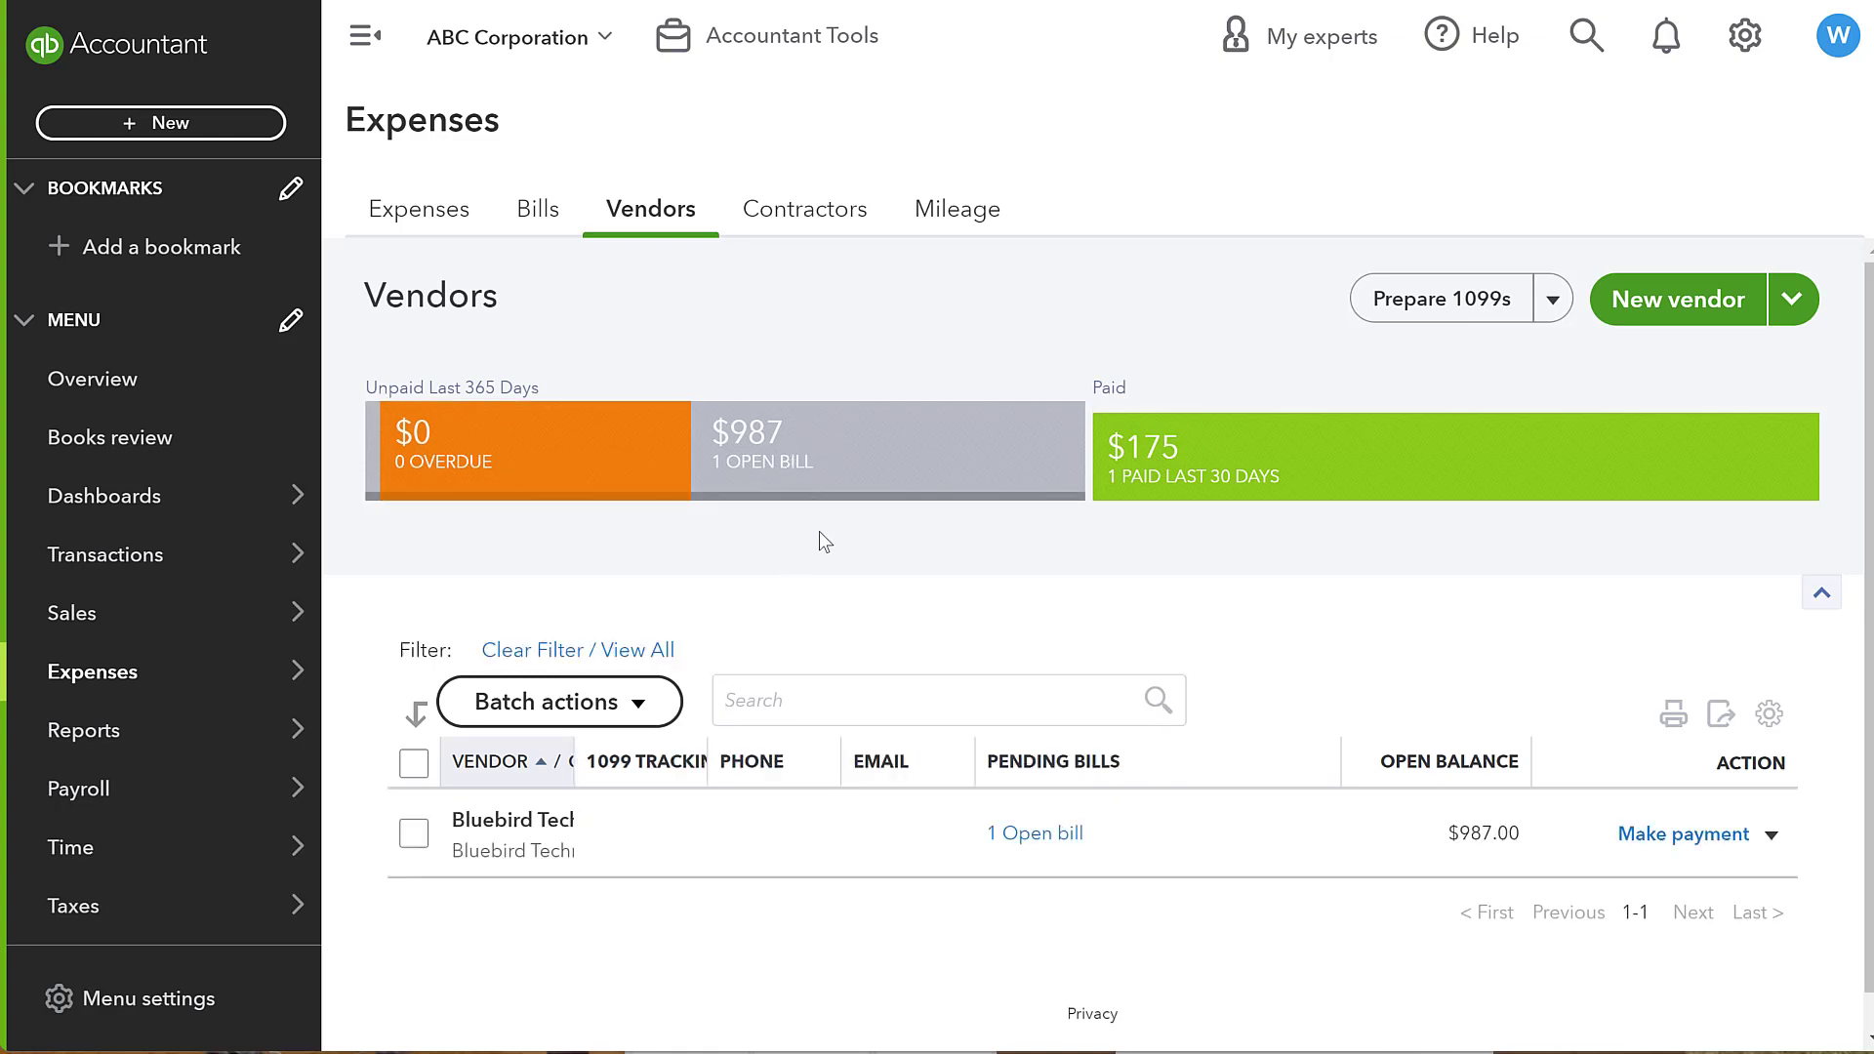
pyautogui.click(1072, 849)
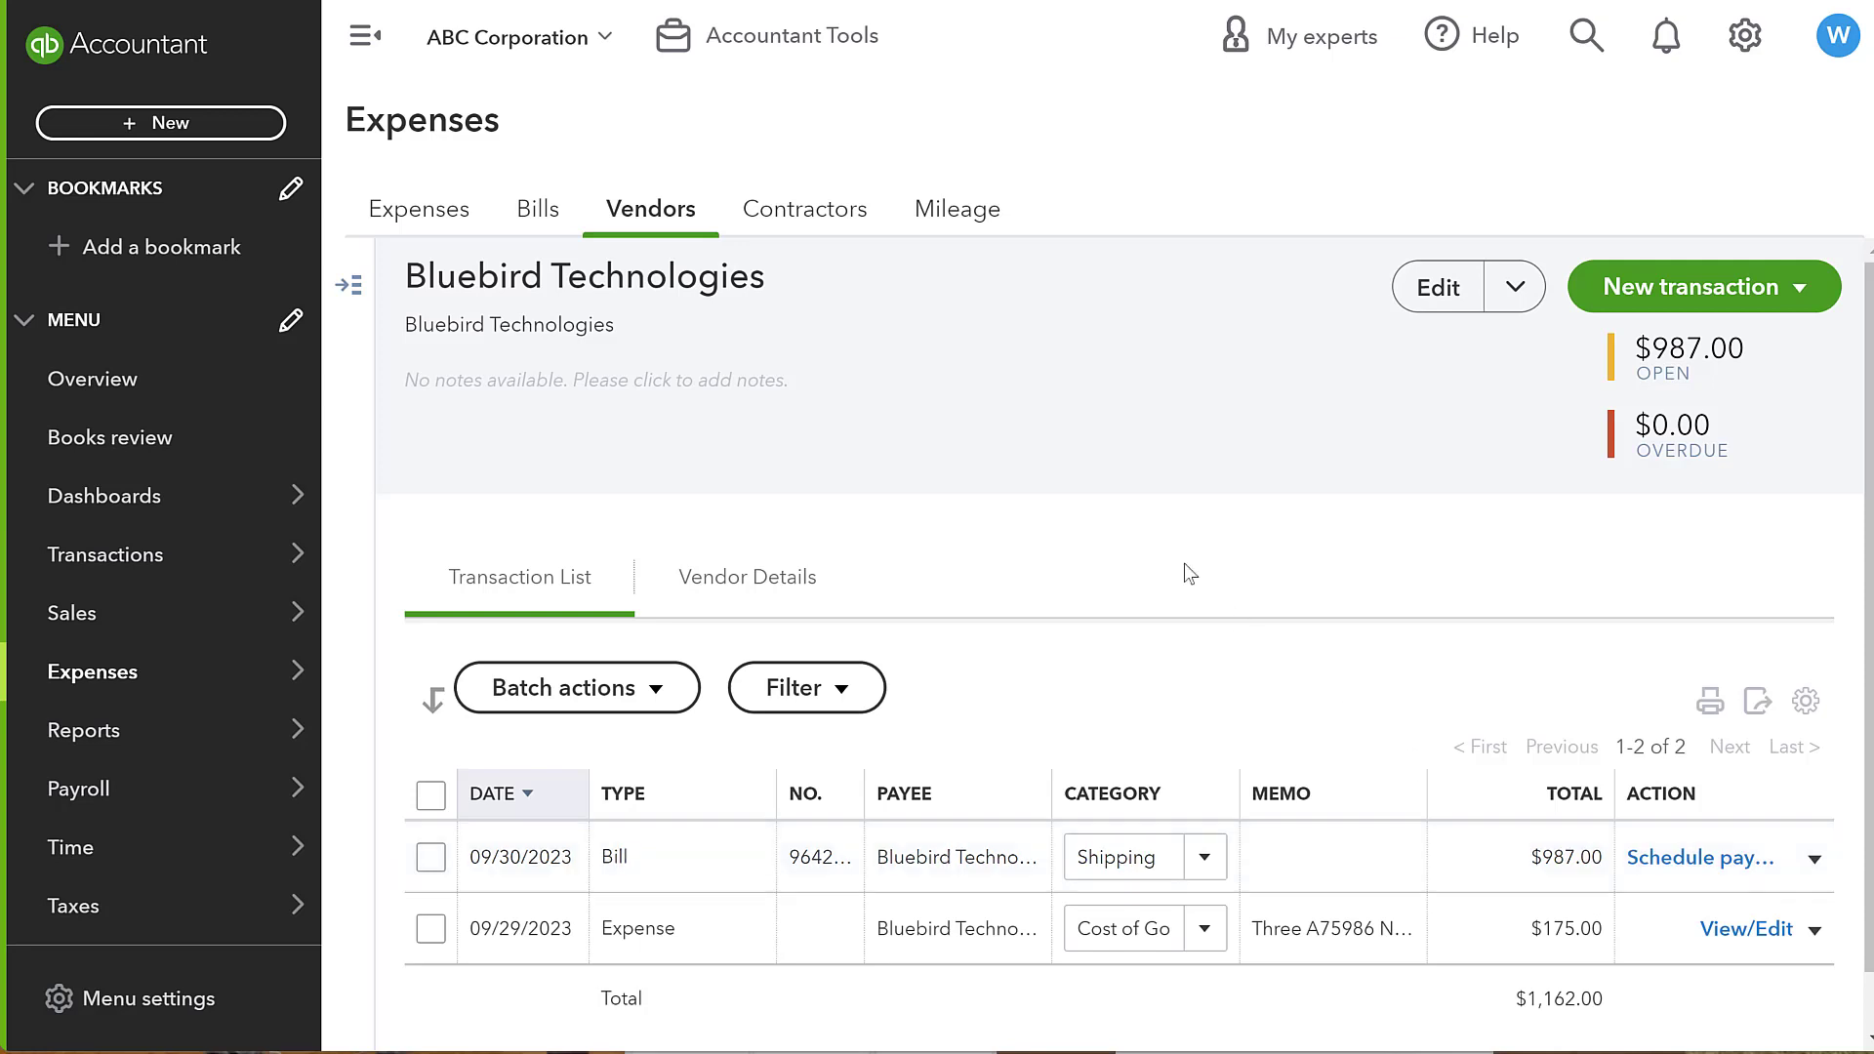
# - Browse the expense transactions and the unpaid bills list
pyautogui.click(471, 232)
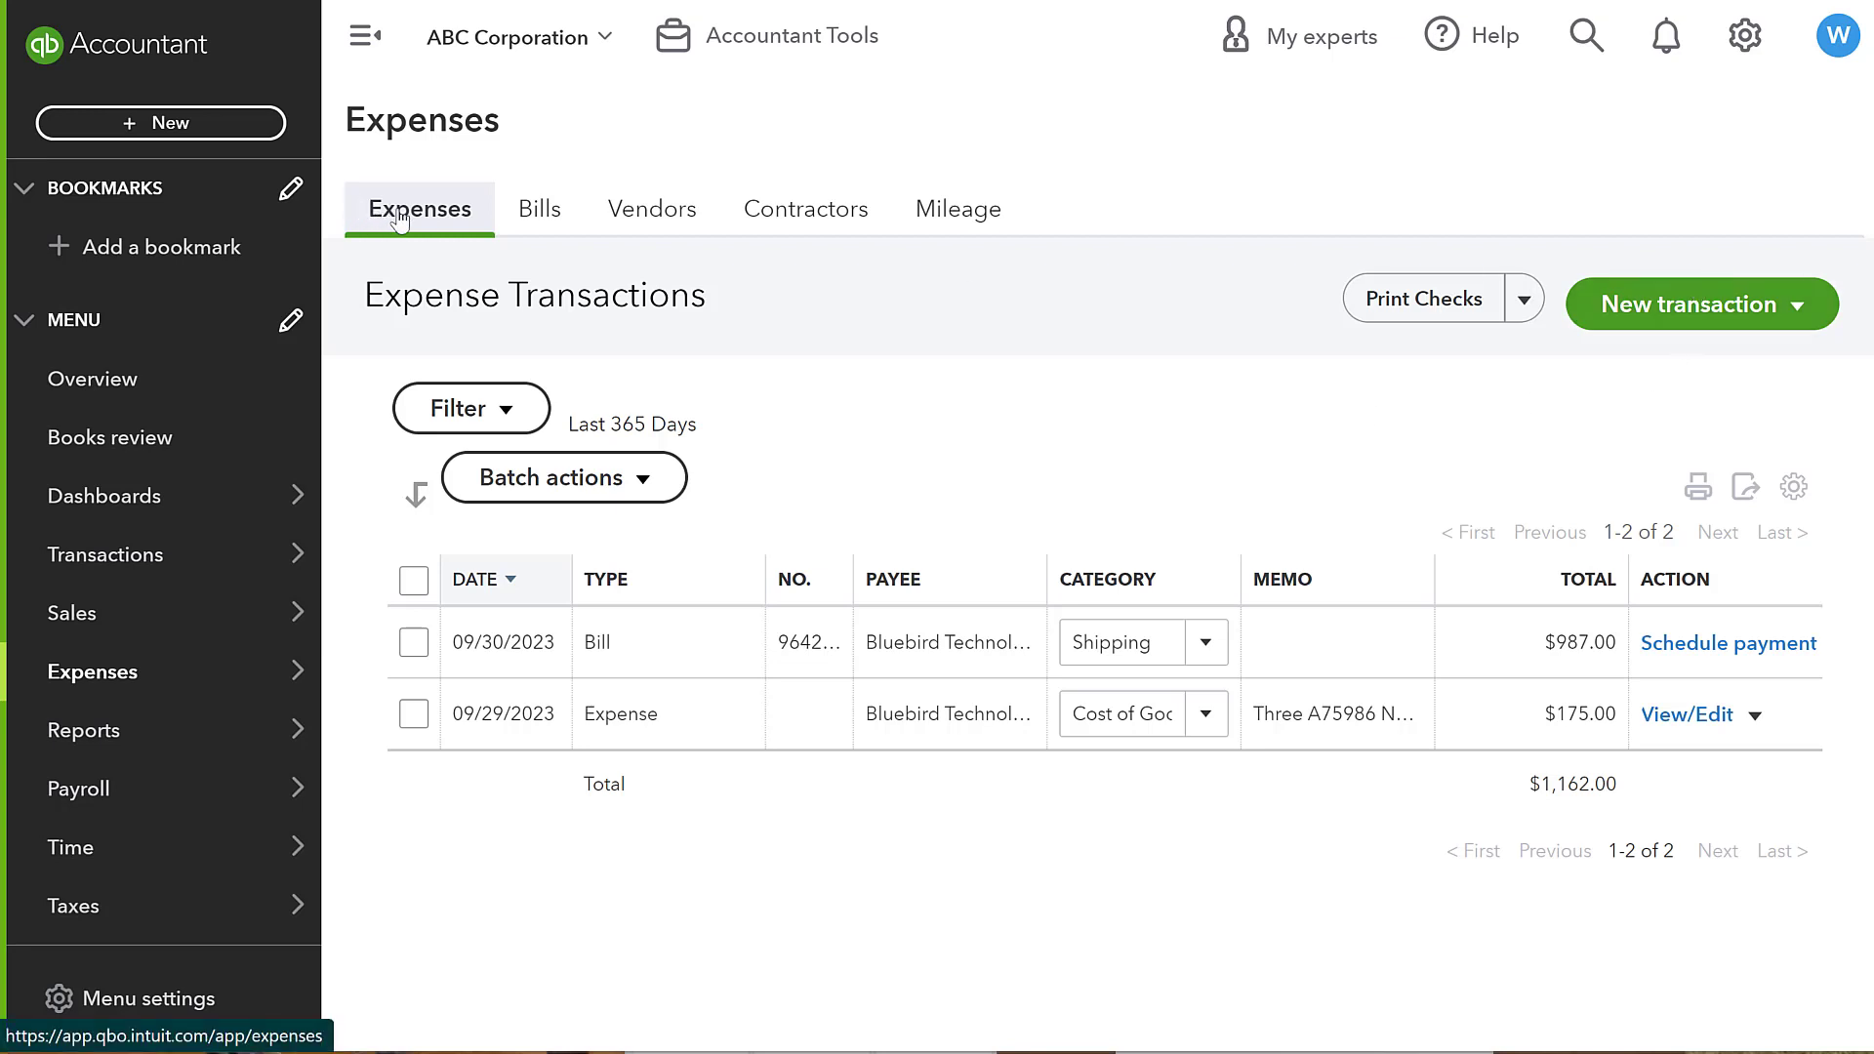
pyautogui.click(1727, 305)
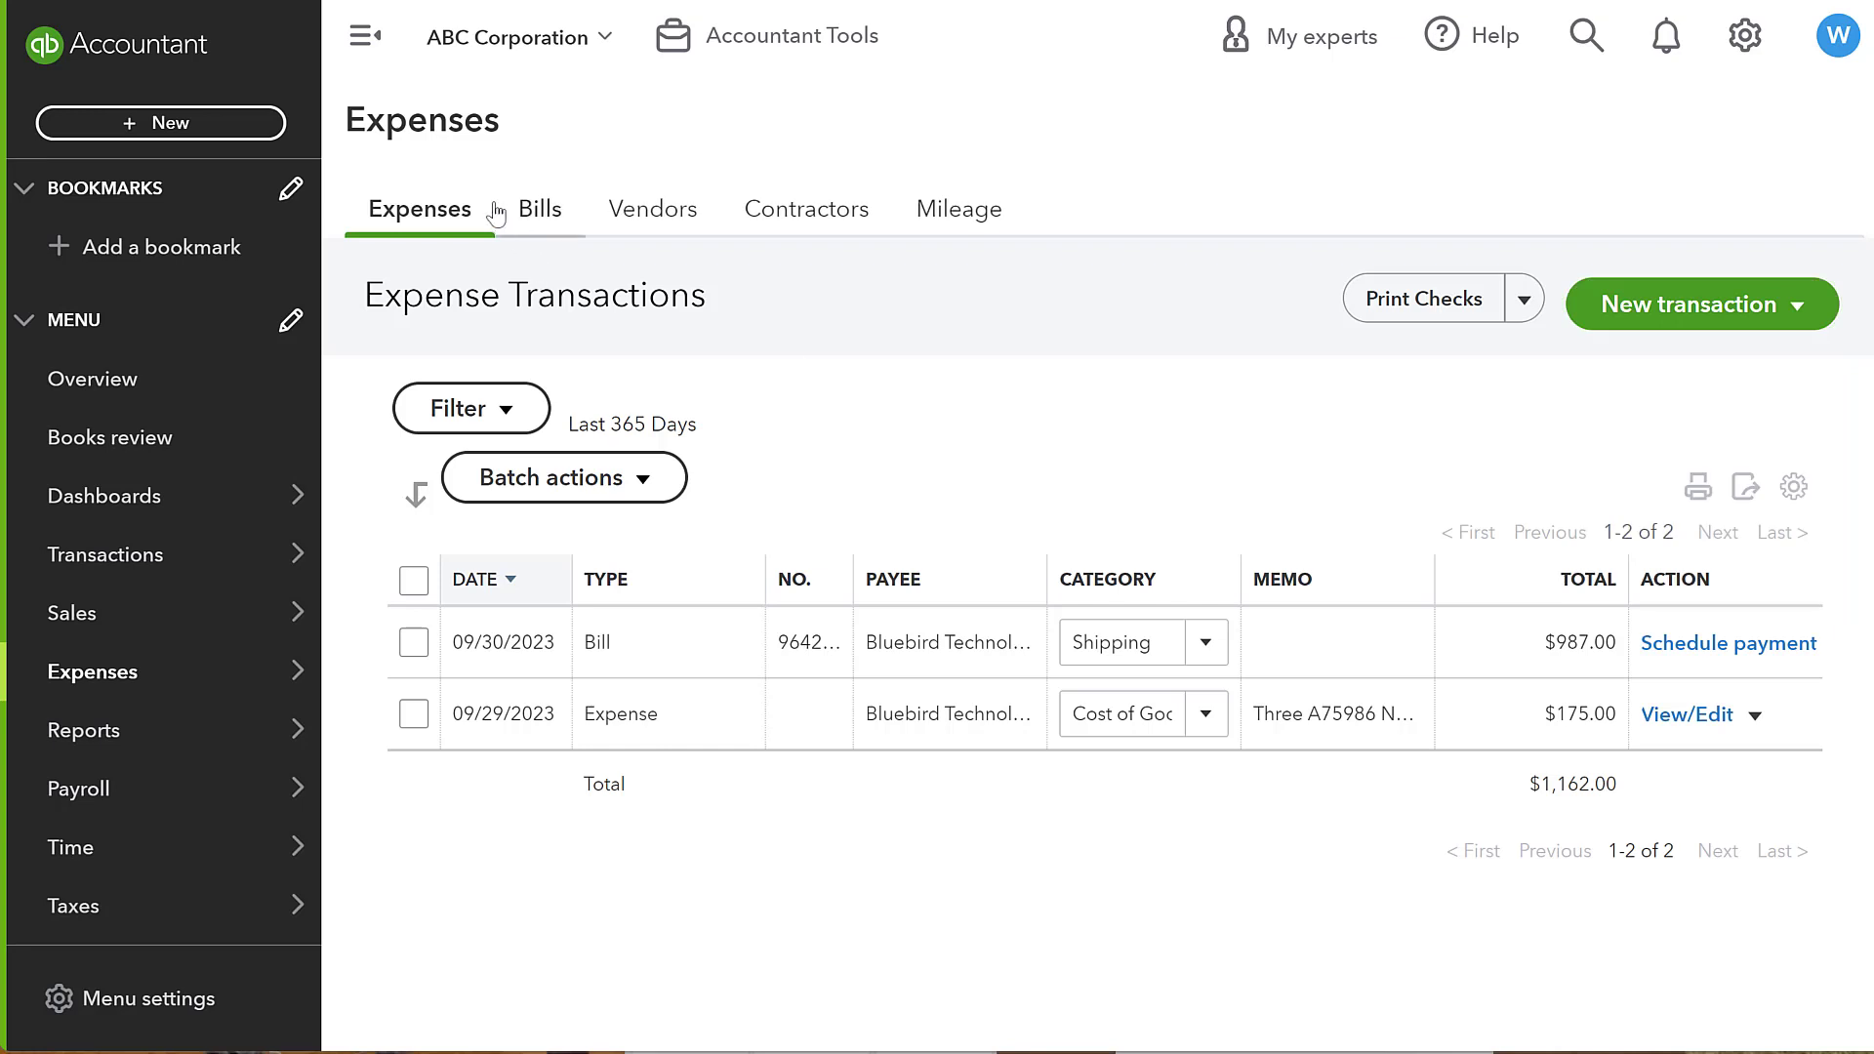
pyautogui.click(536, 207)
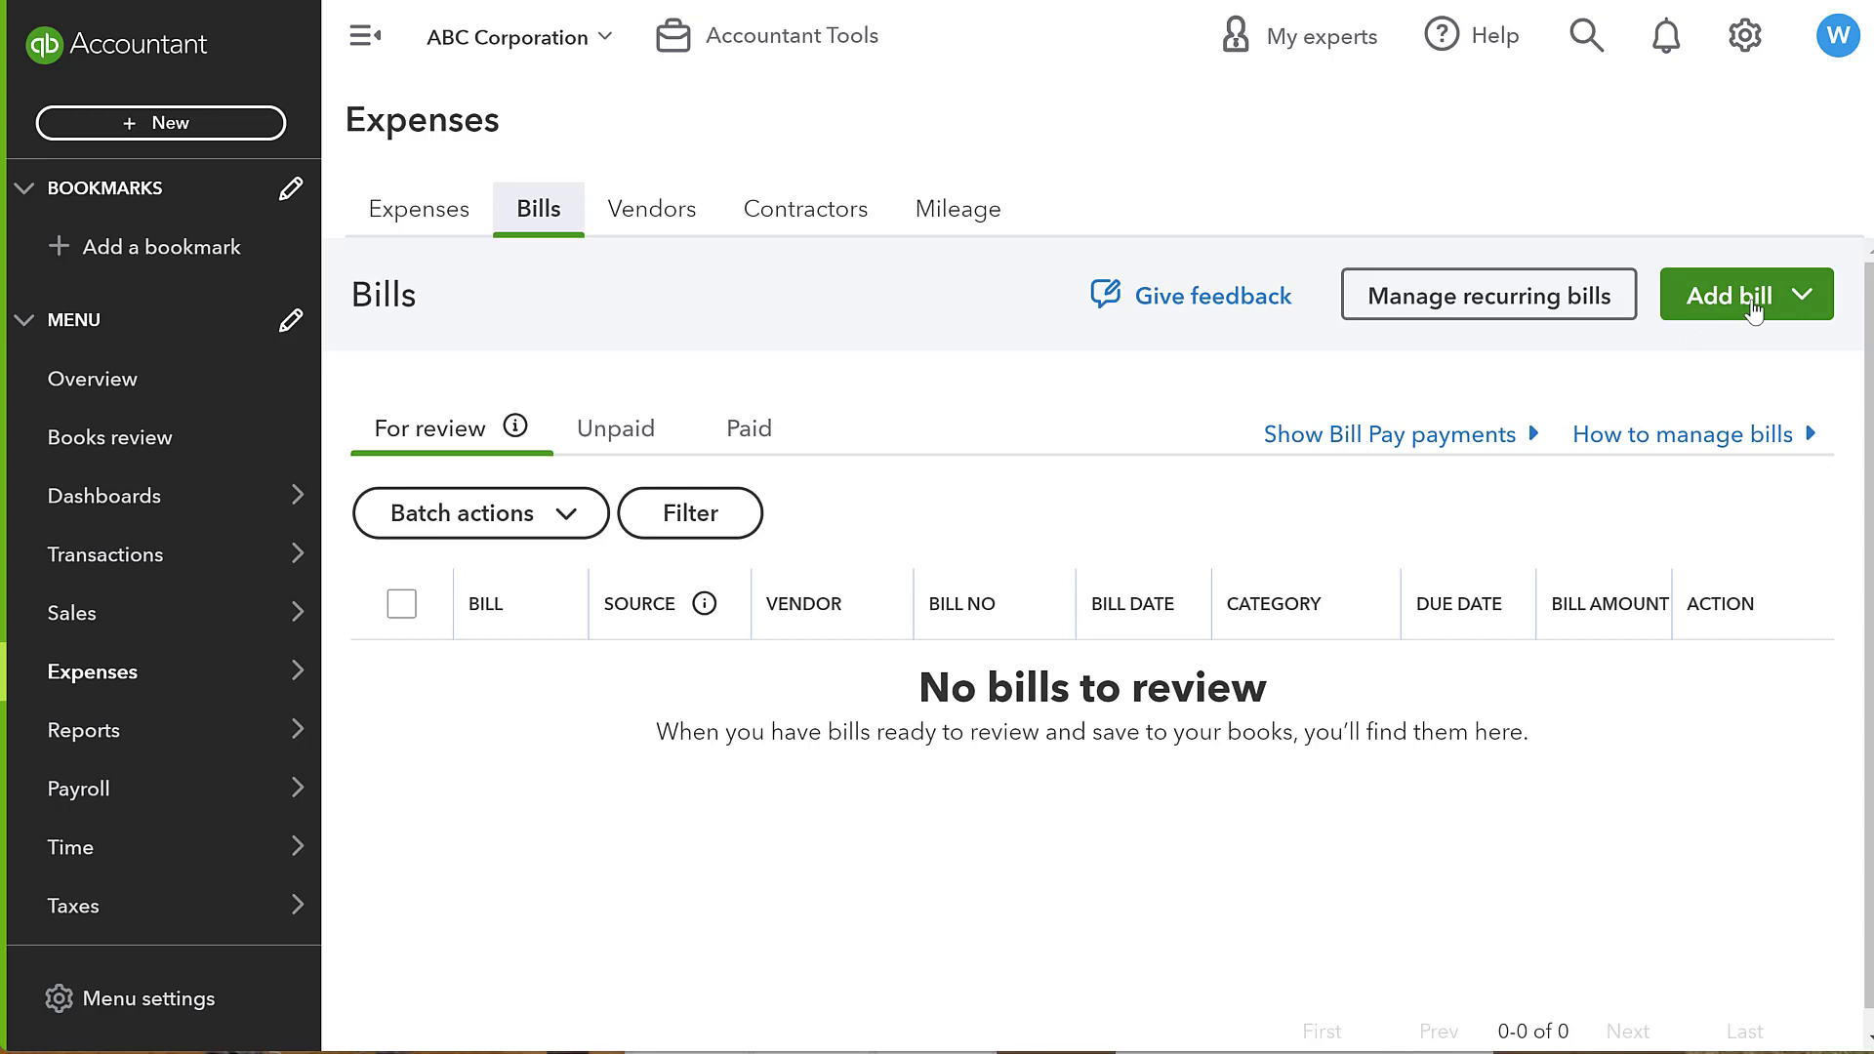
pyautogui.click(616, 429)
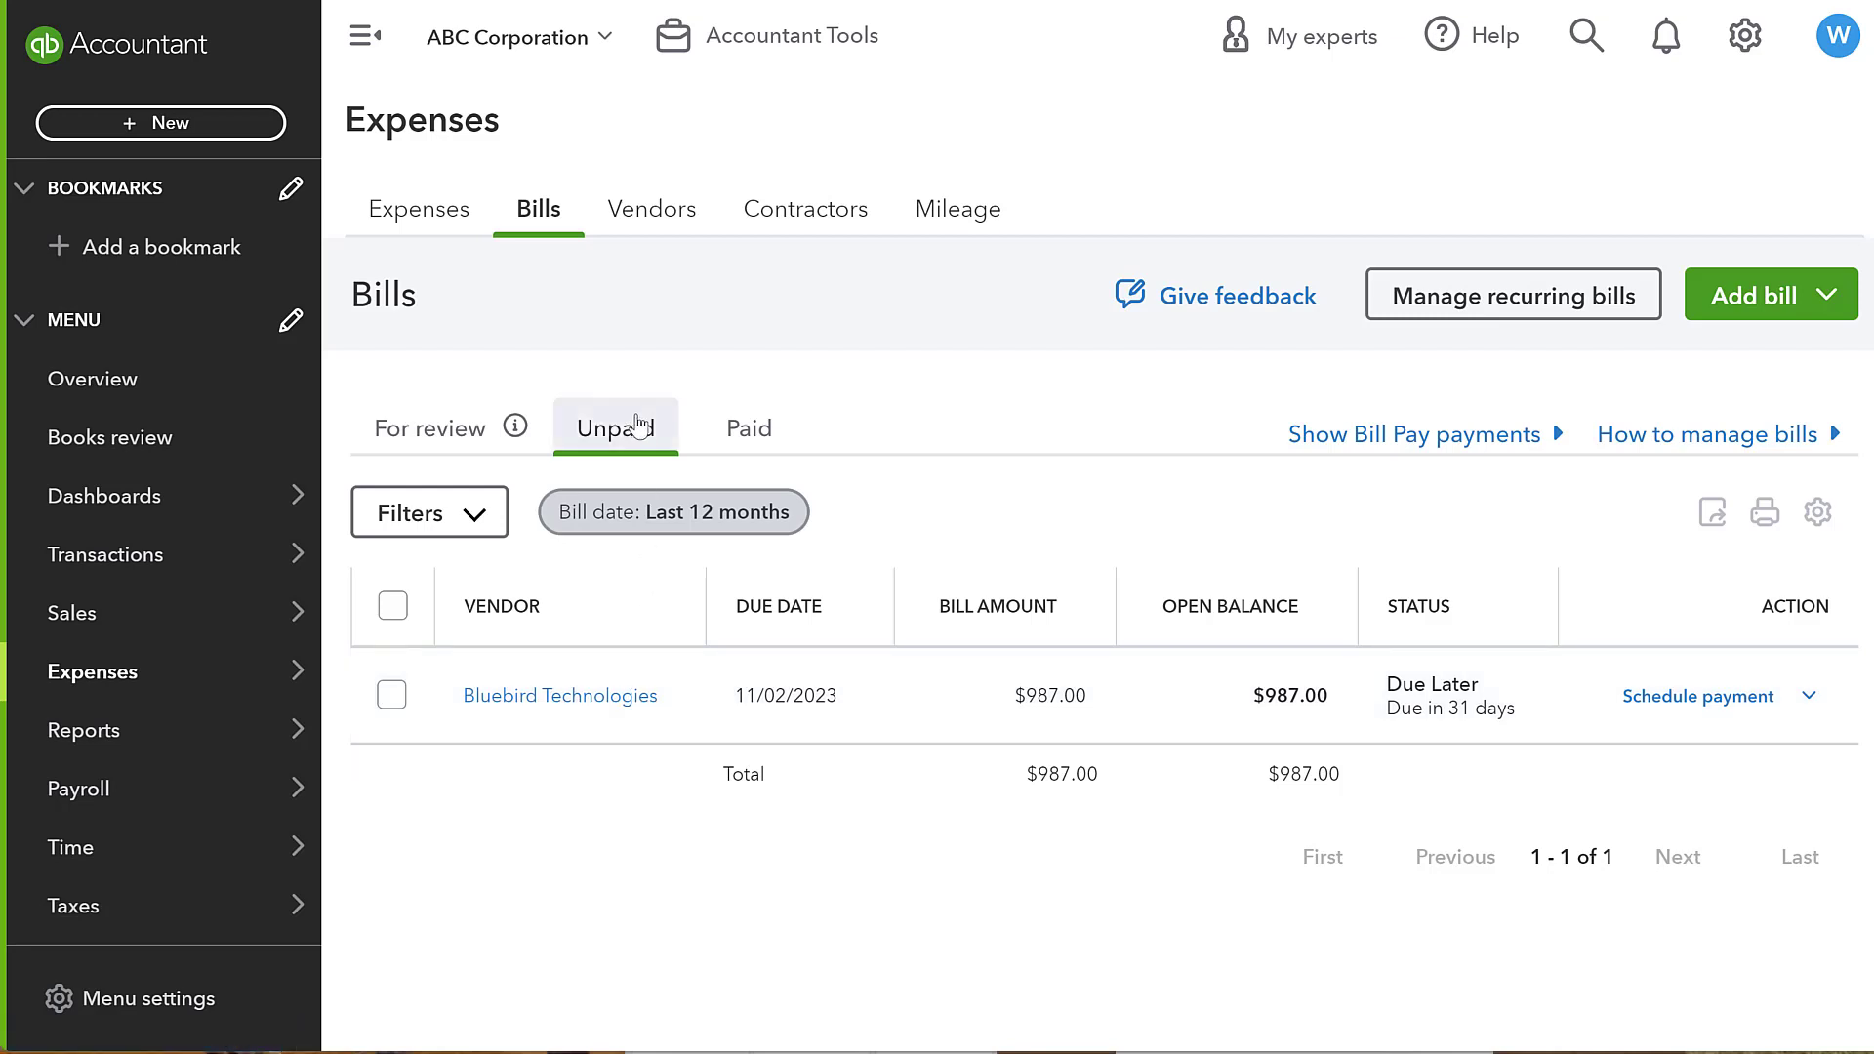
# - Examine the vendor list's new-vendor and vendor row action options, then return to the expense transactions
pyautogui.click(688, 221)
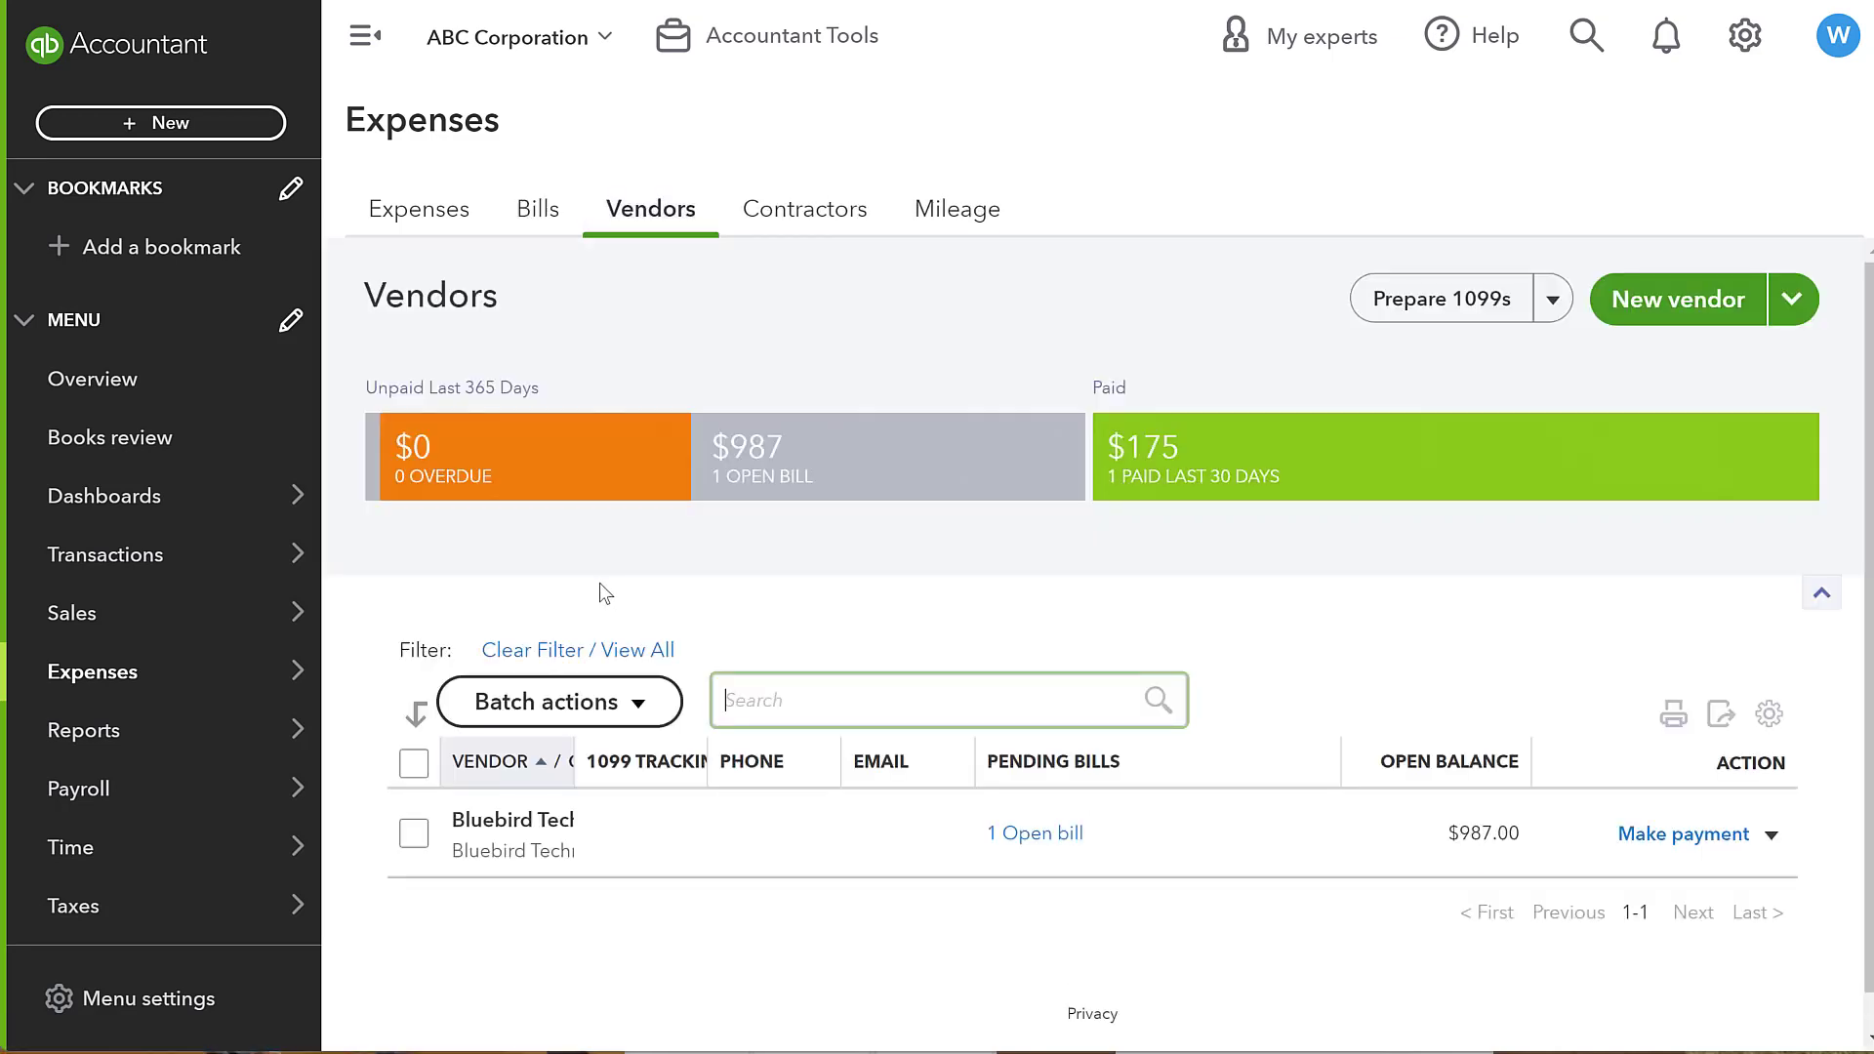
pyautogui.click(1791, 299)
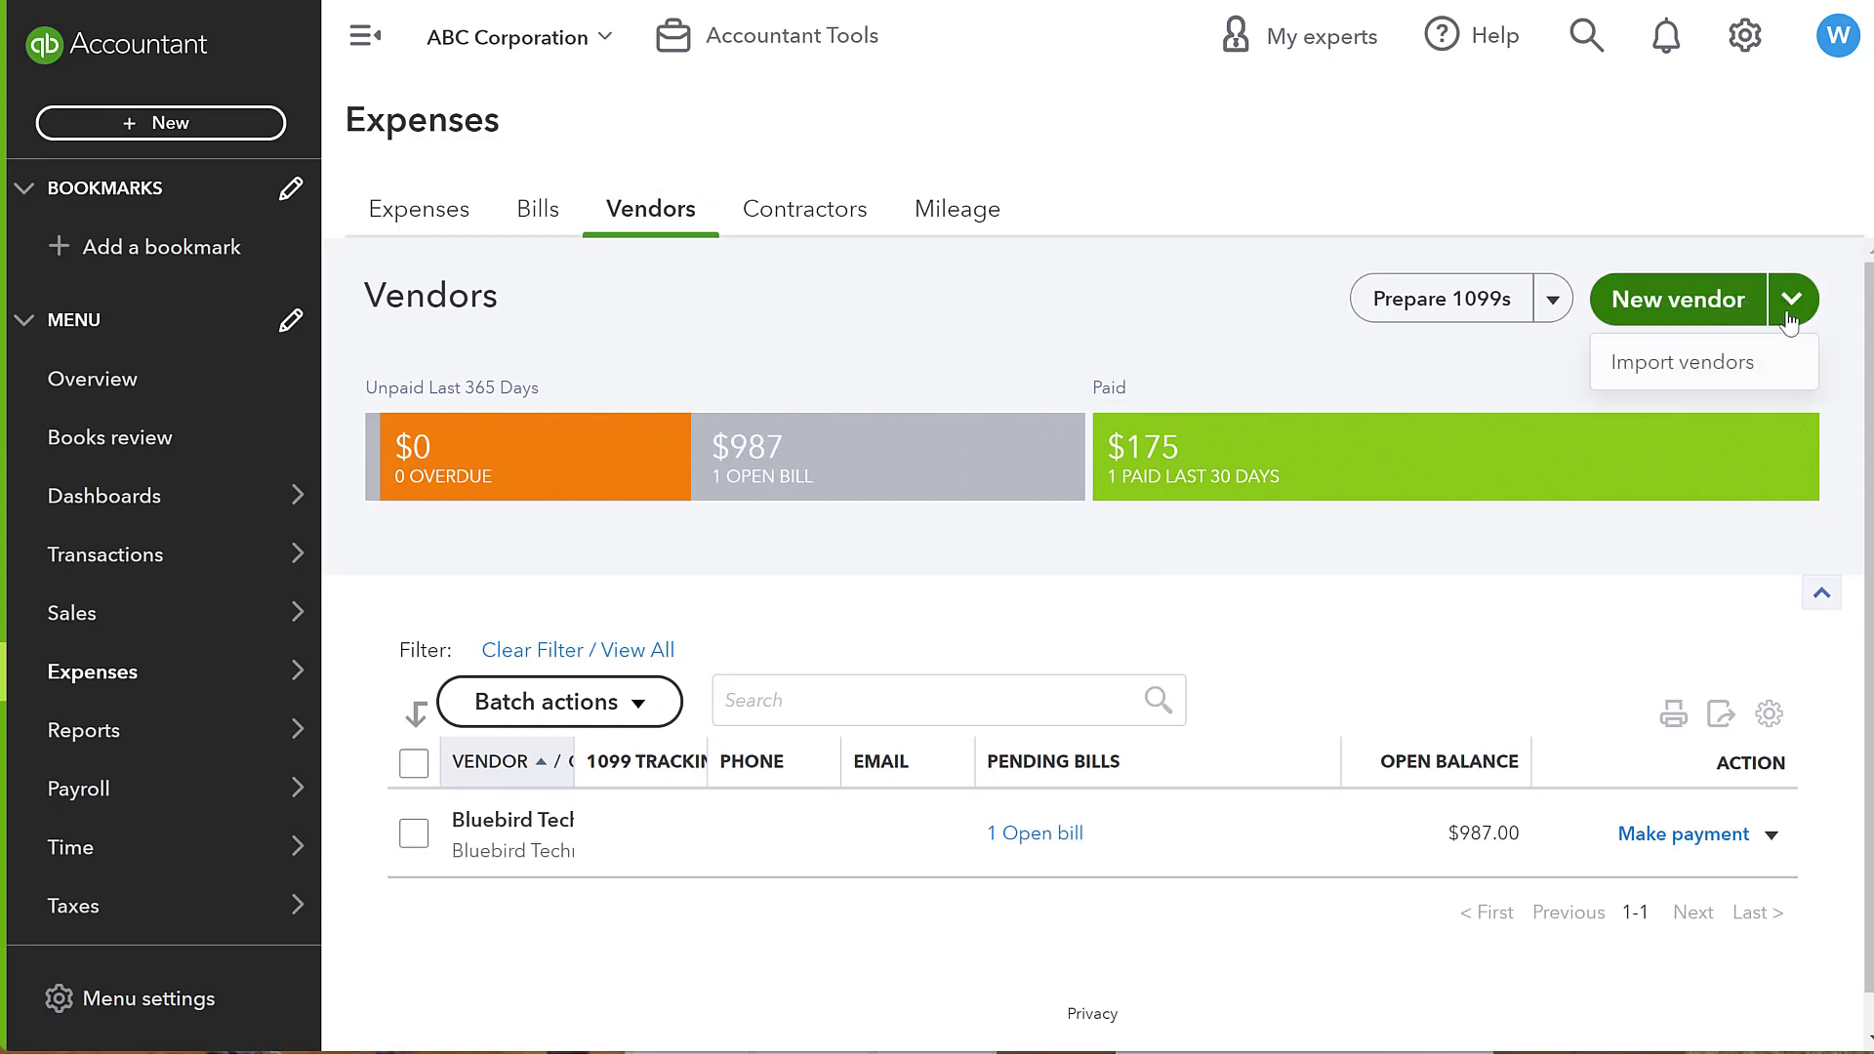
pyautogui.click(1771, 834)
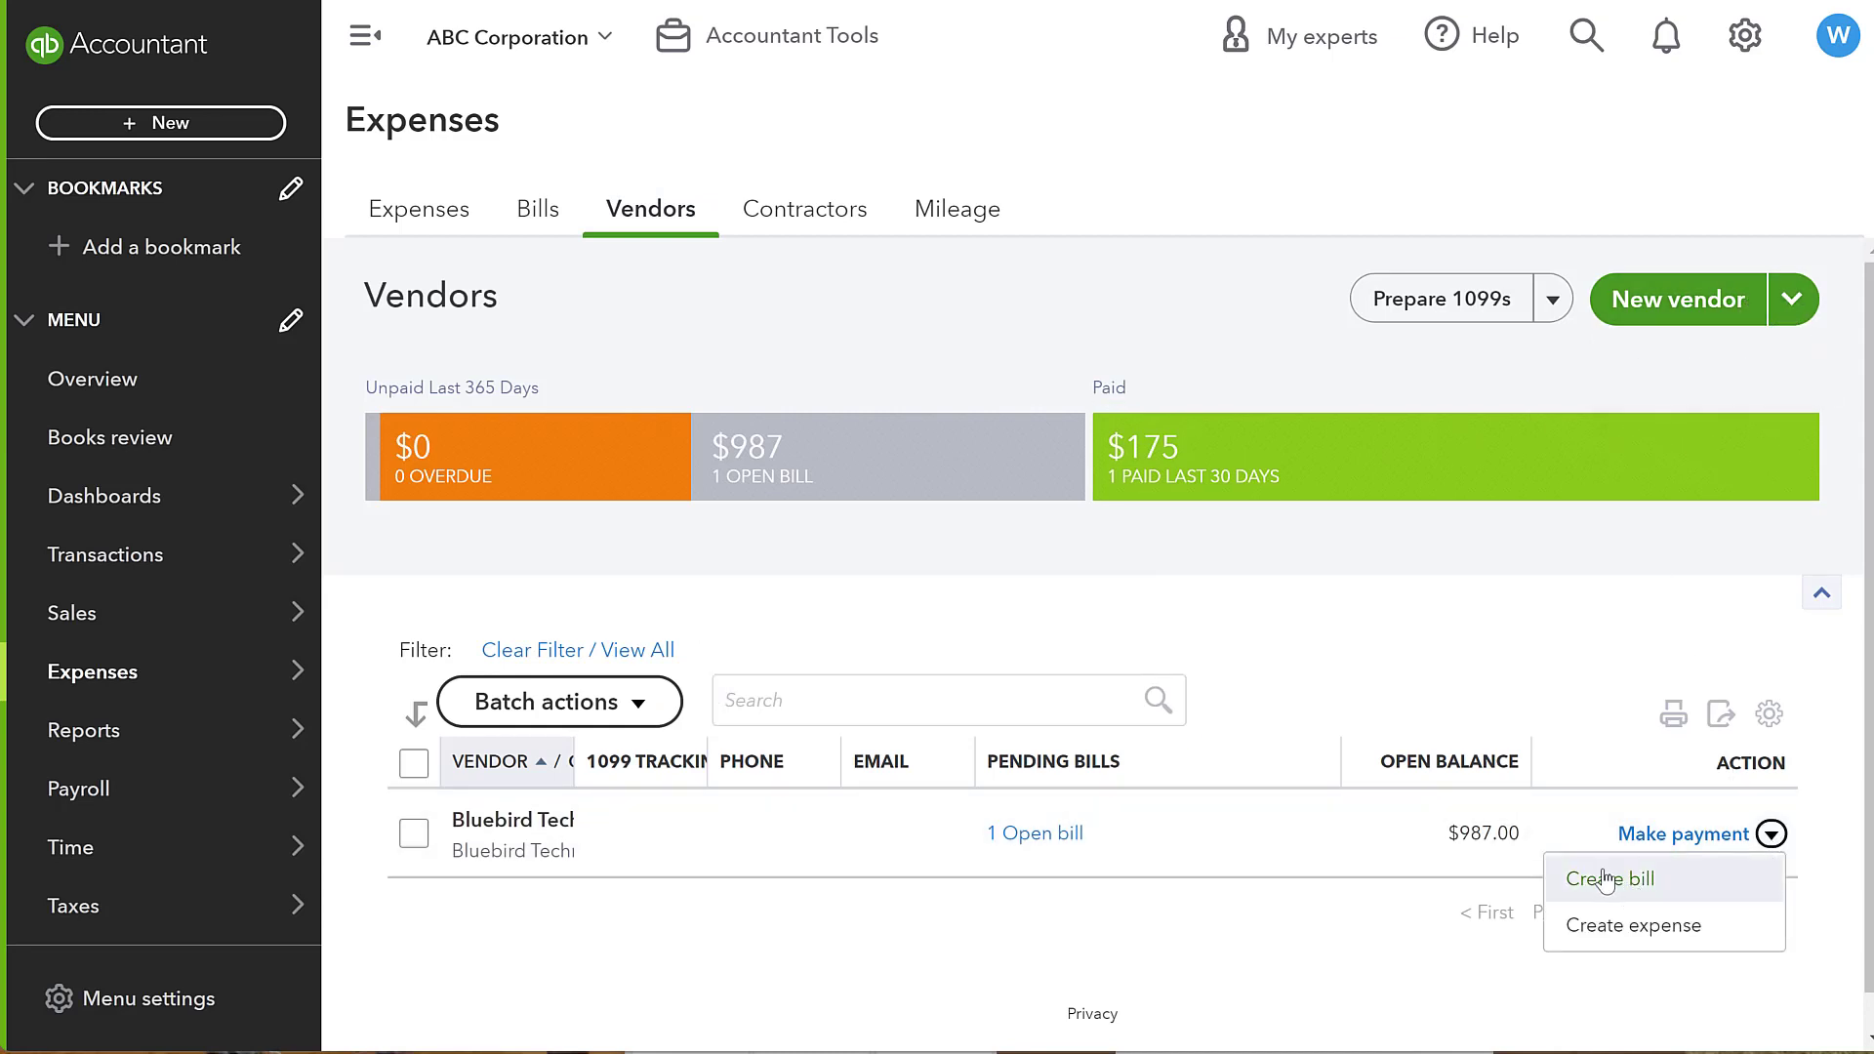
pyautogui.click(1637, 615)
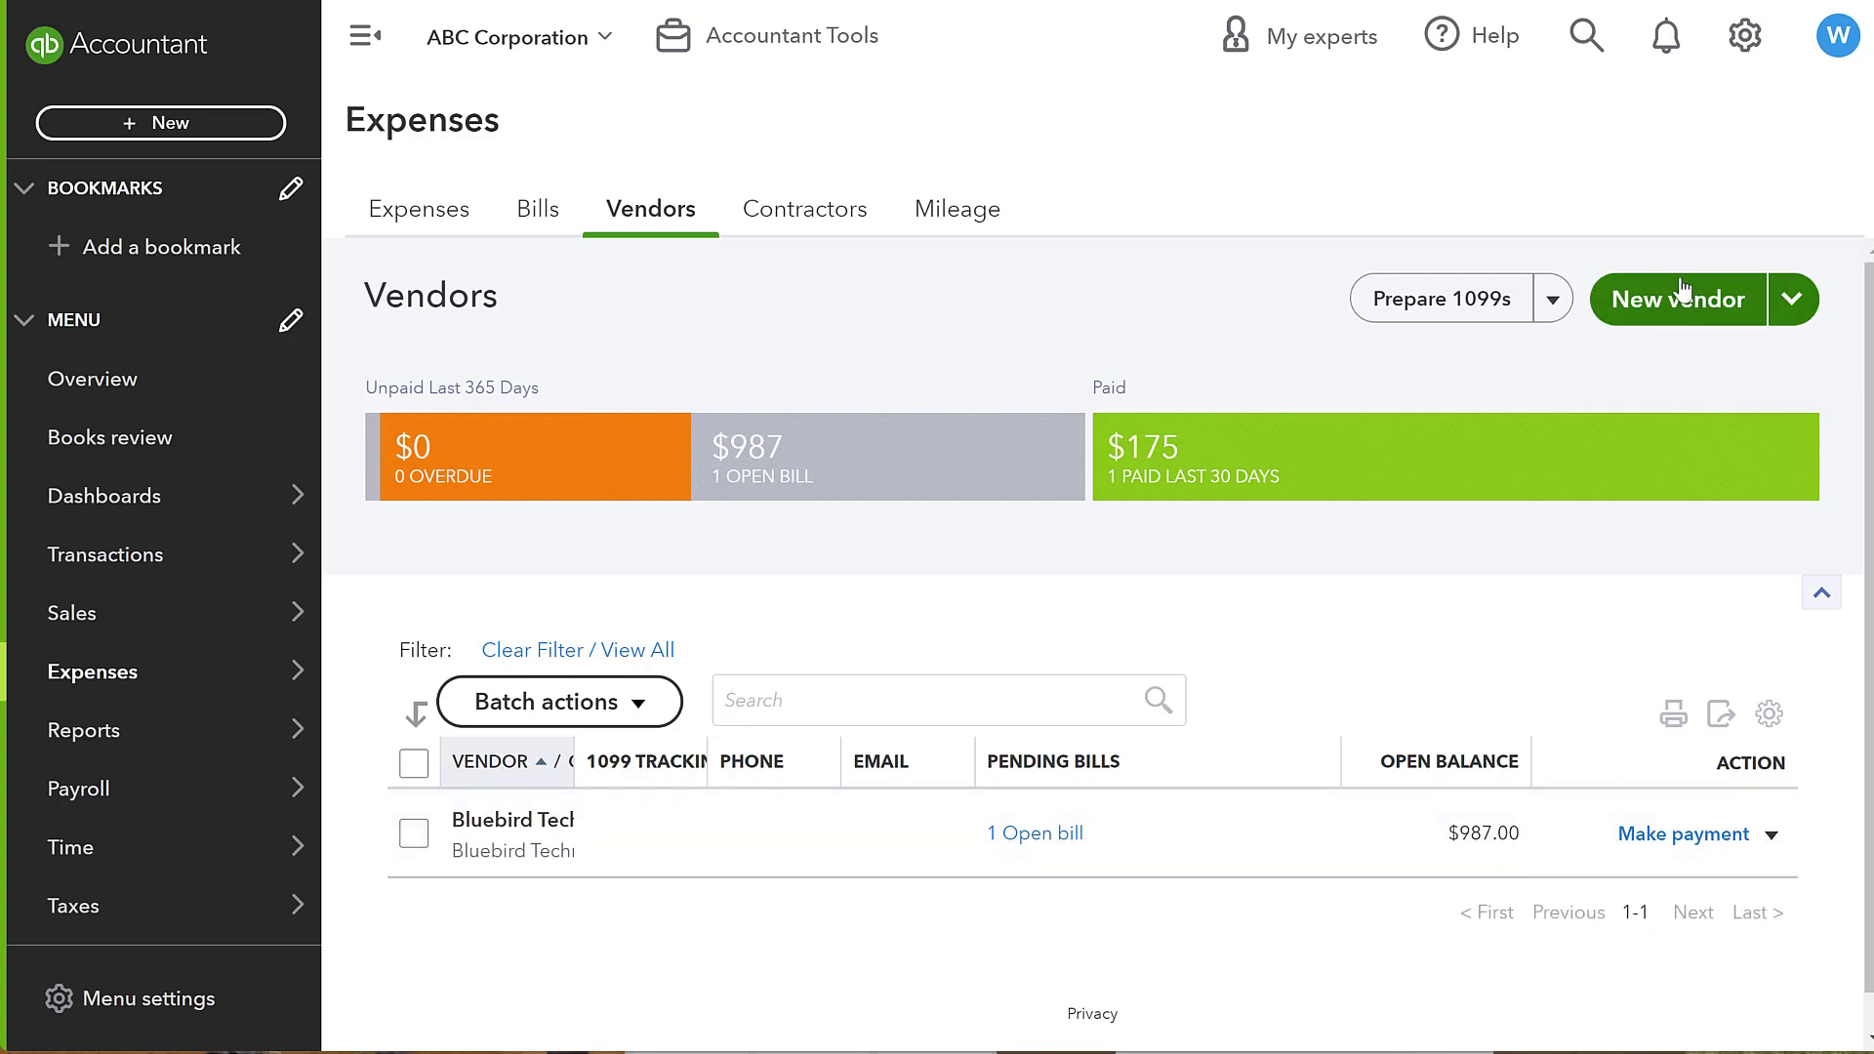
pyautogui.click(454, 219)
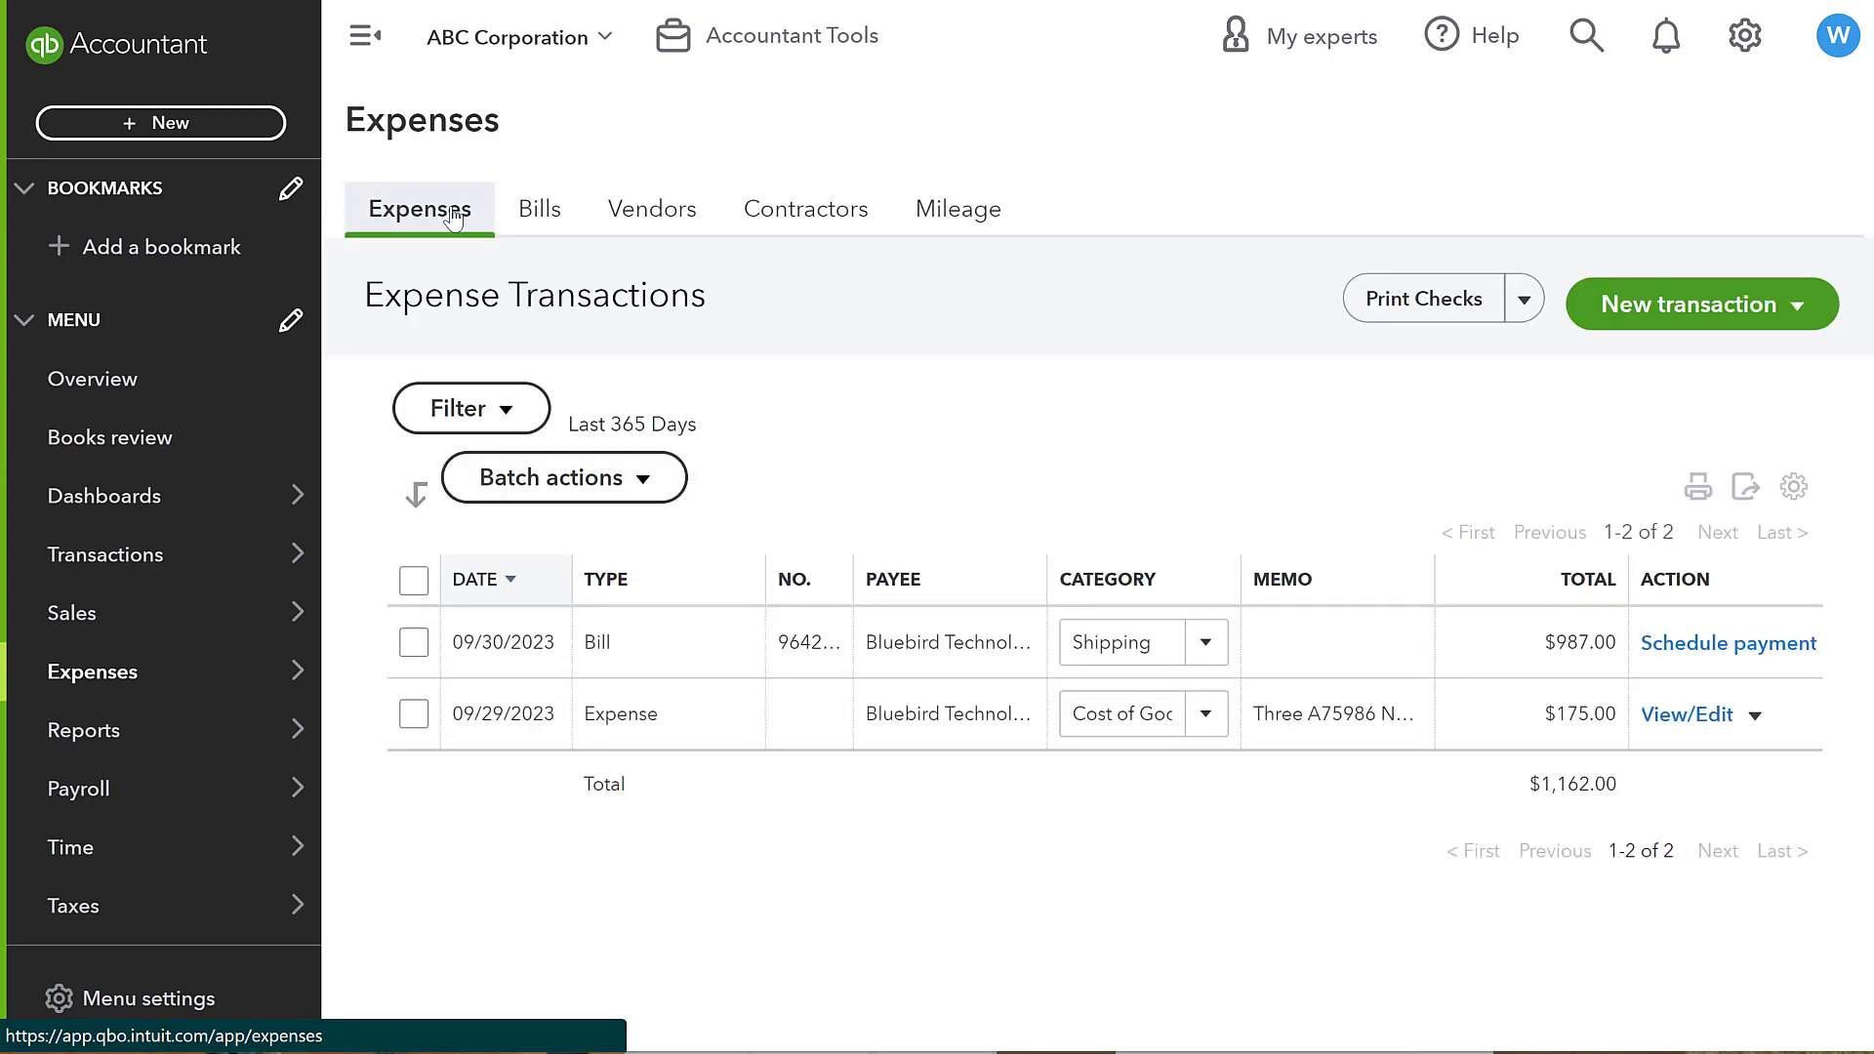
pyautogui.click(218, 119)
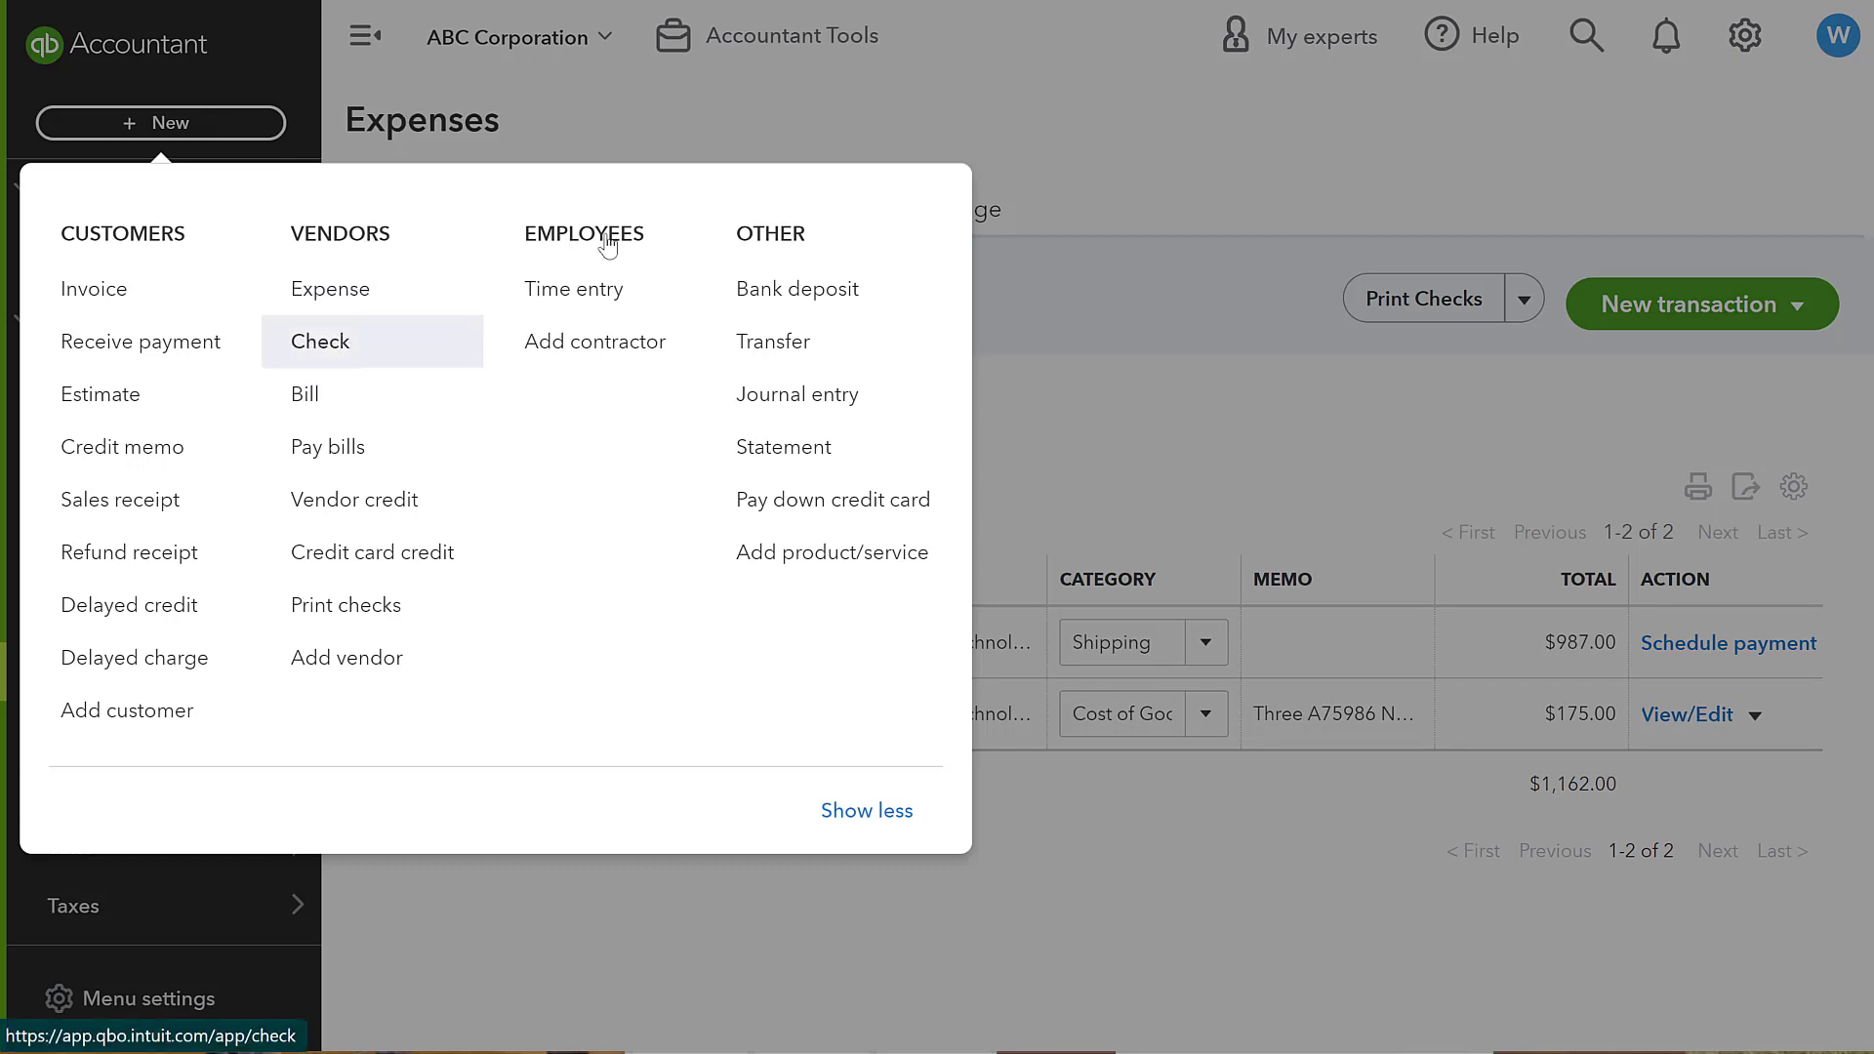
pyautogui.click(1171, 242)
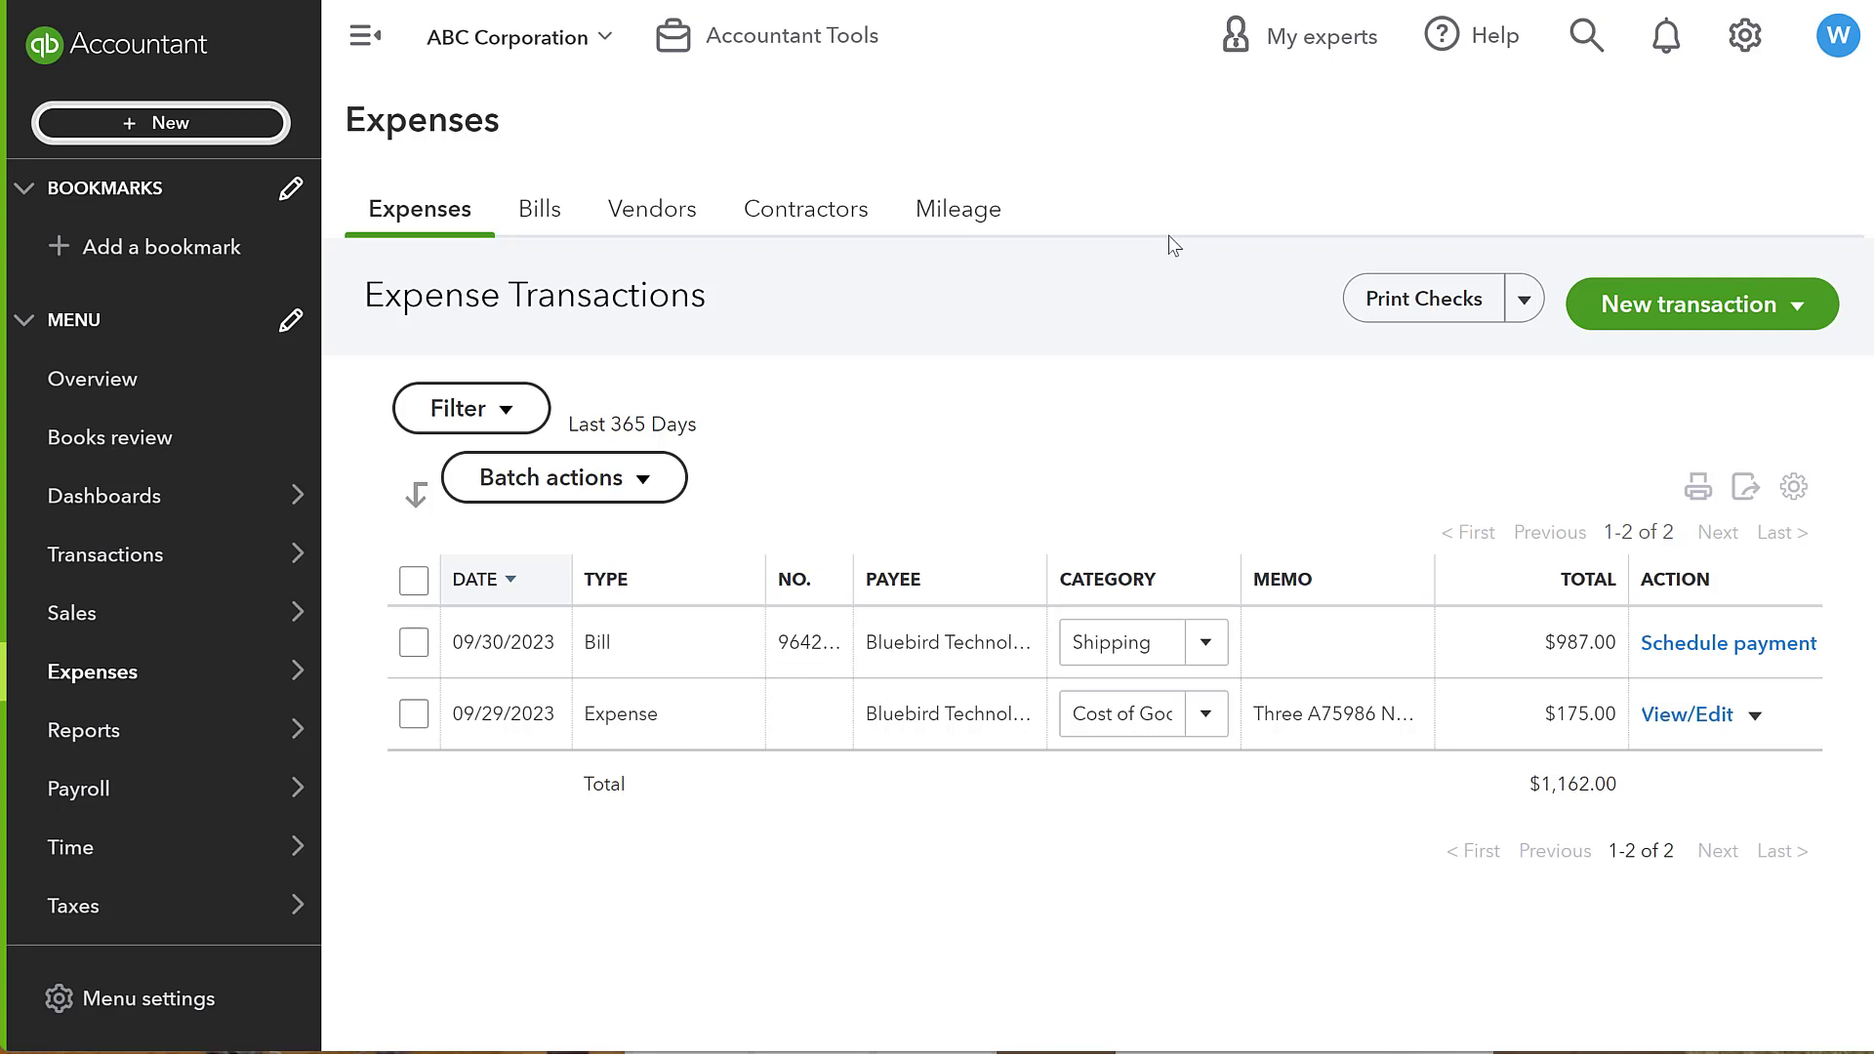
pyautogui.click(103, 123)
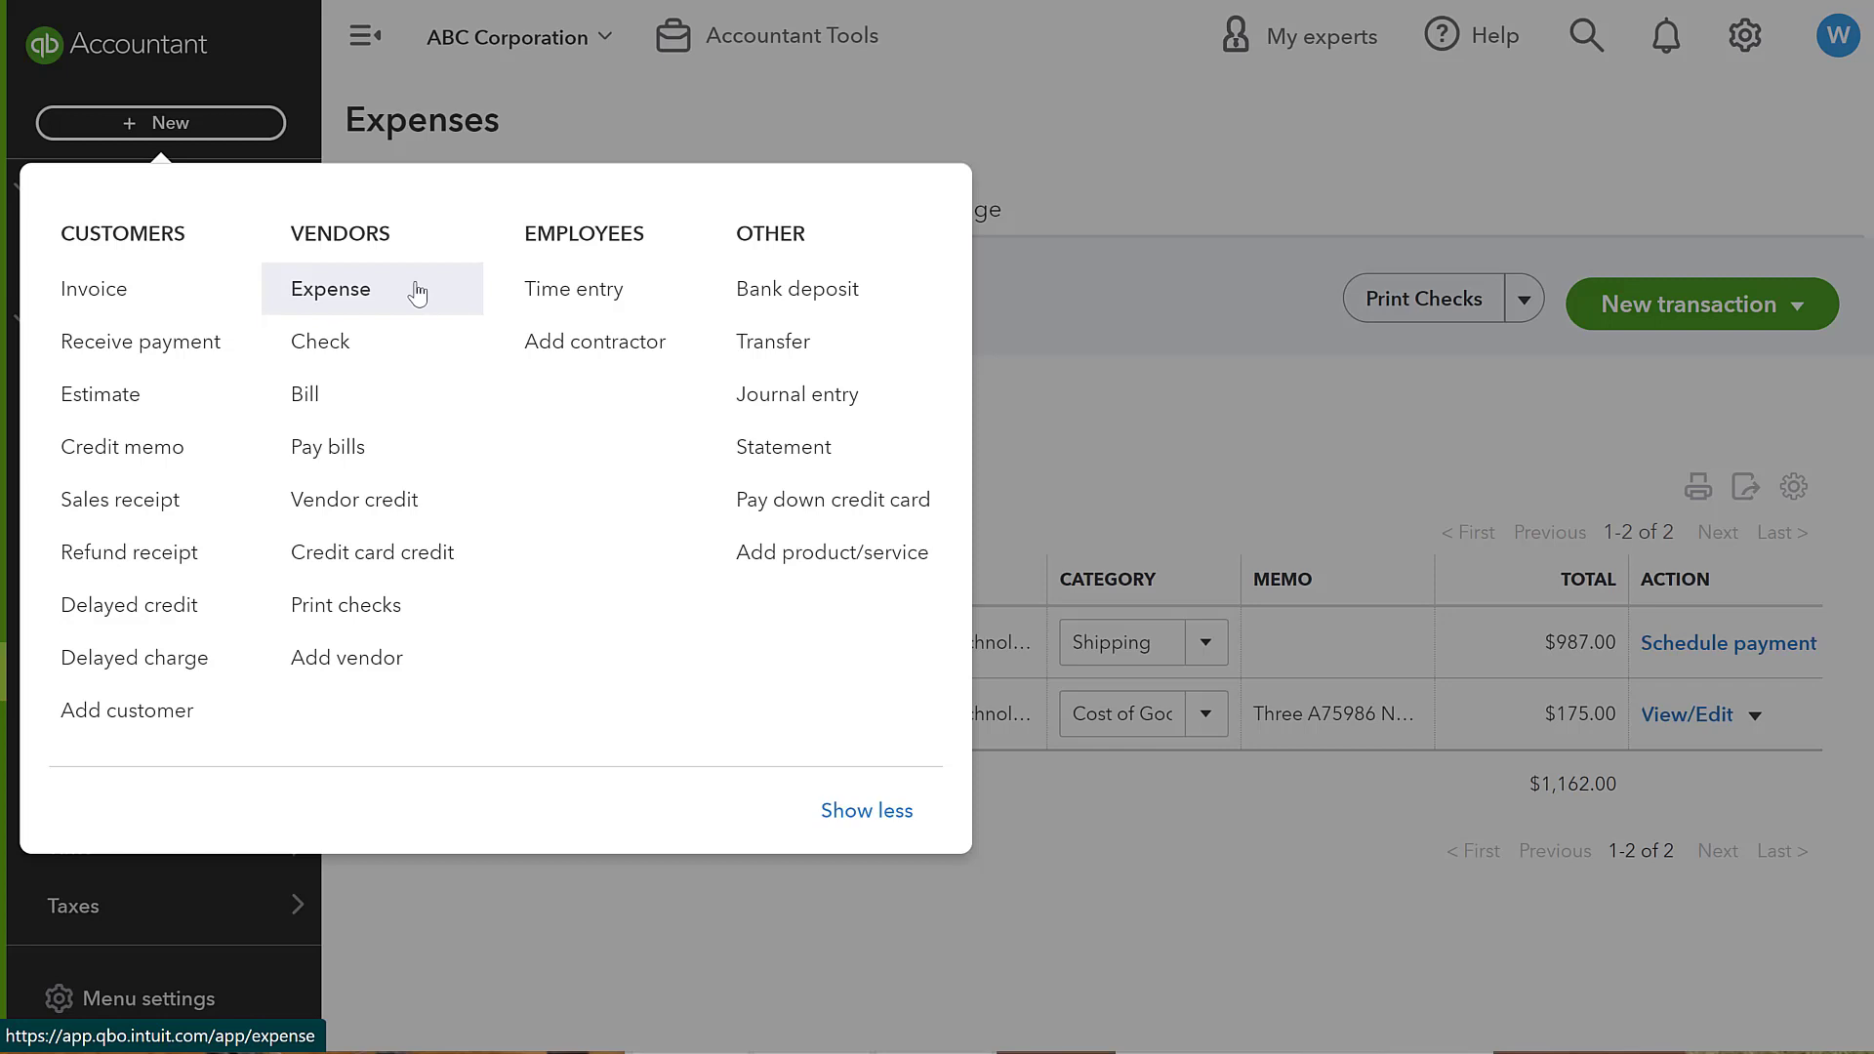
pyautogui.click(305, 395)
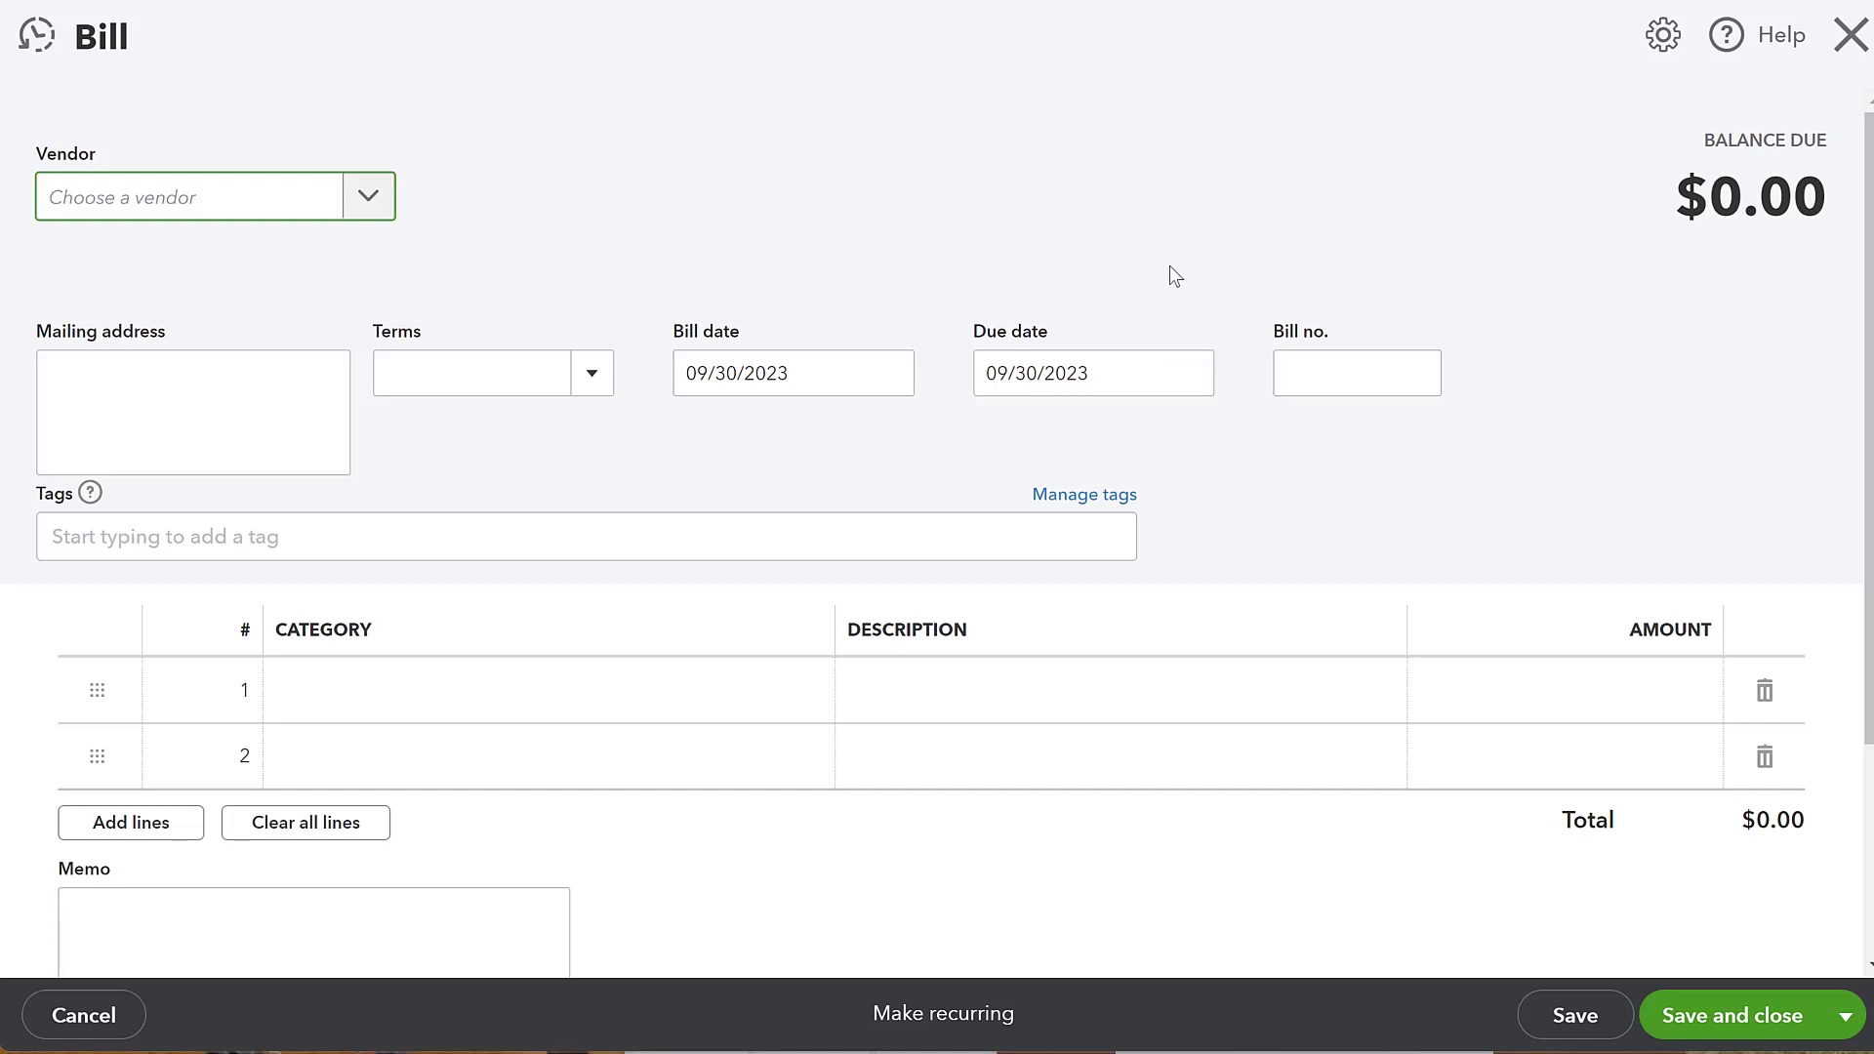
pyautogui.click(1847, 36)
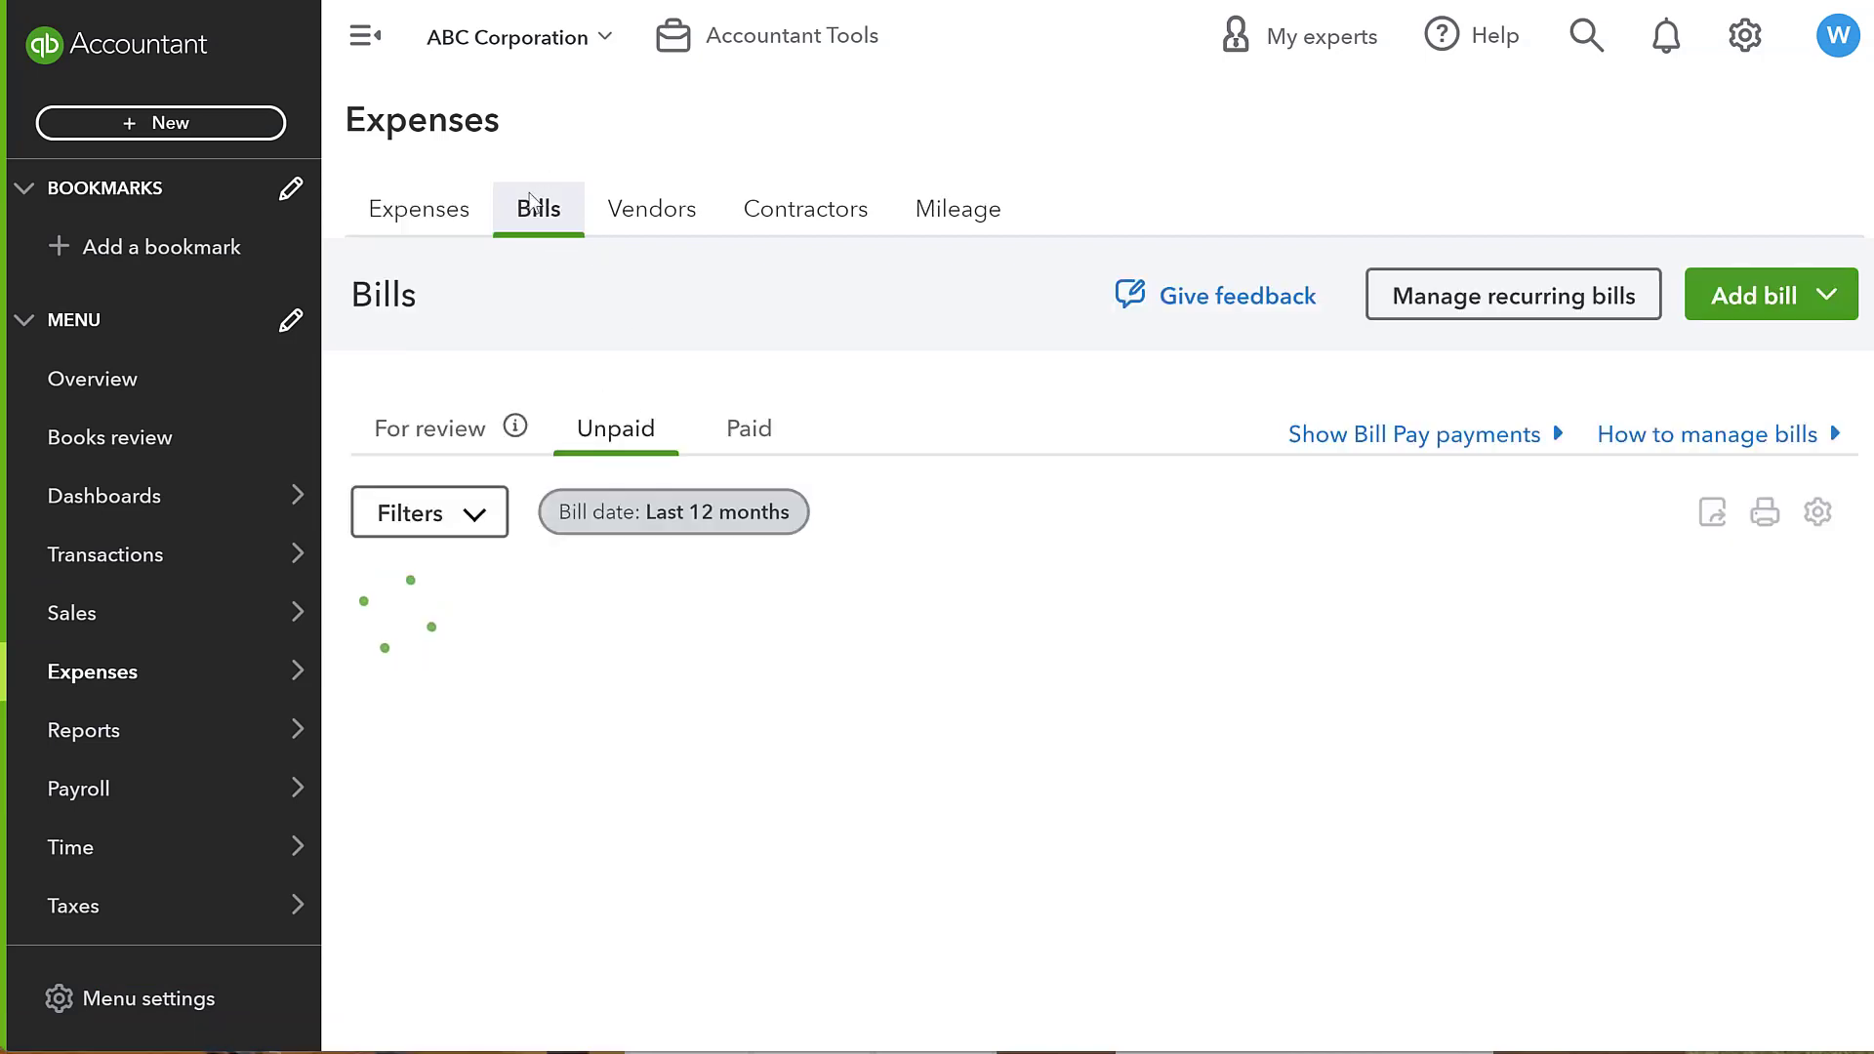
# - Review the unpaid bills' filter options and sort the unpaid bills by status
pyautogui.moveTo(238, 664)
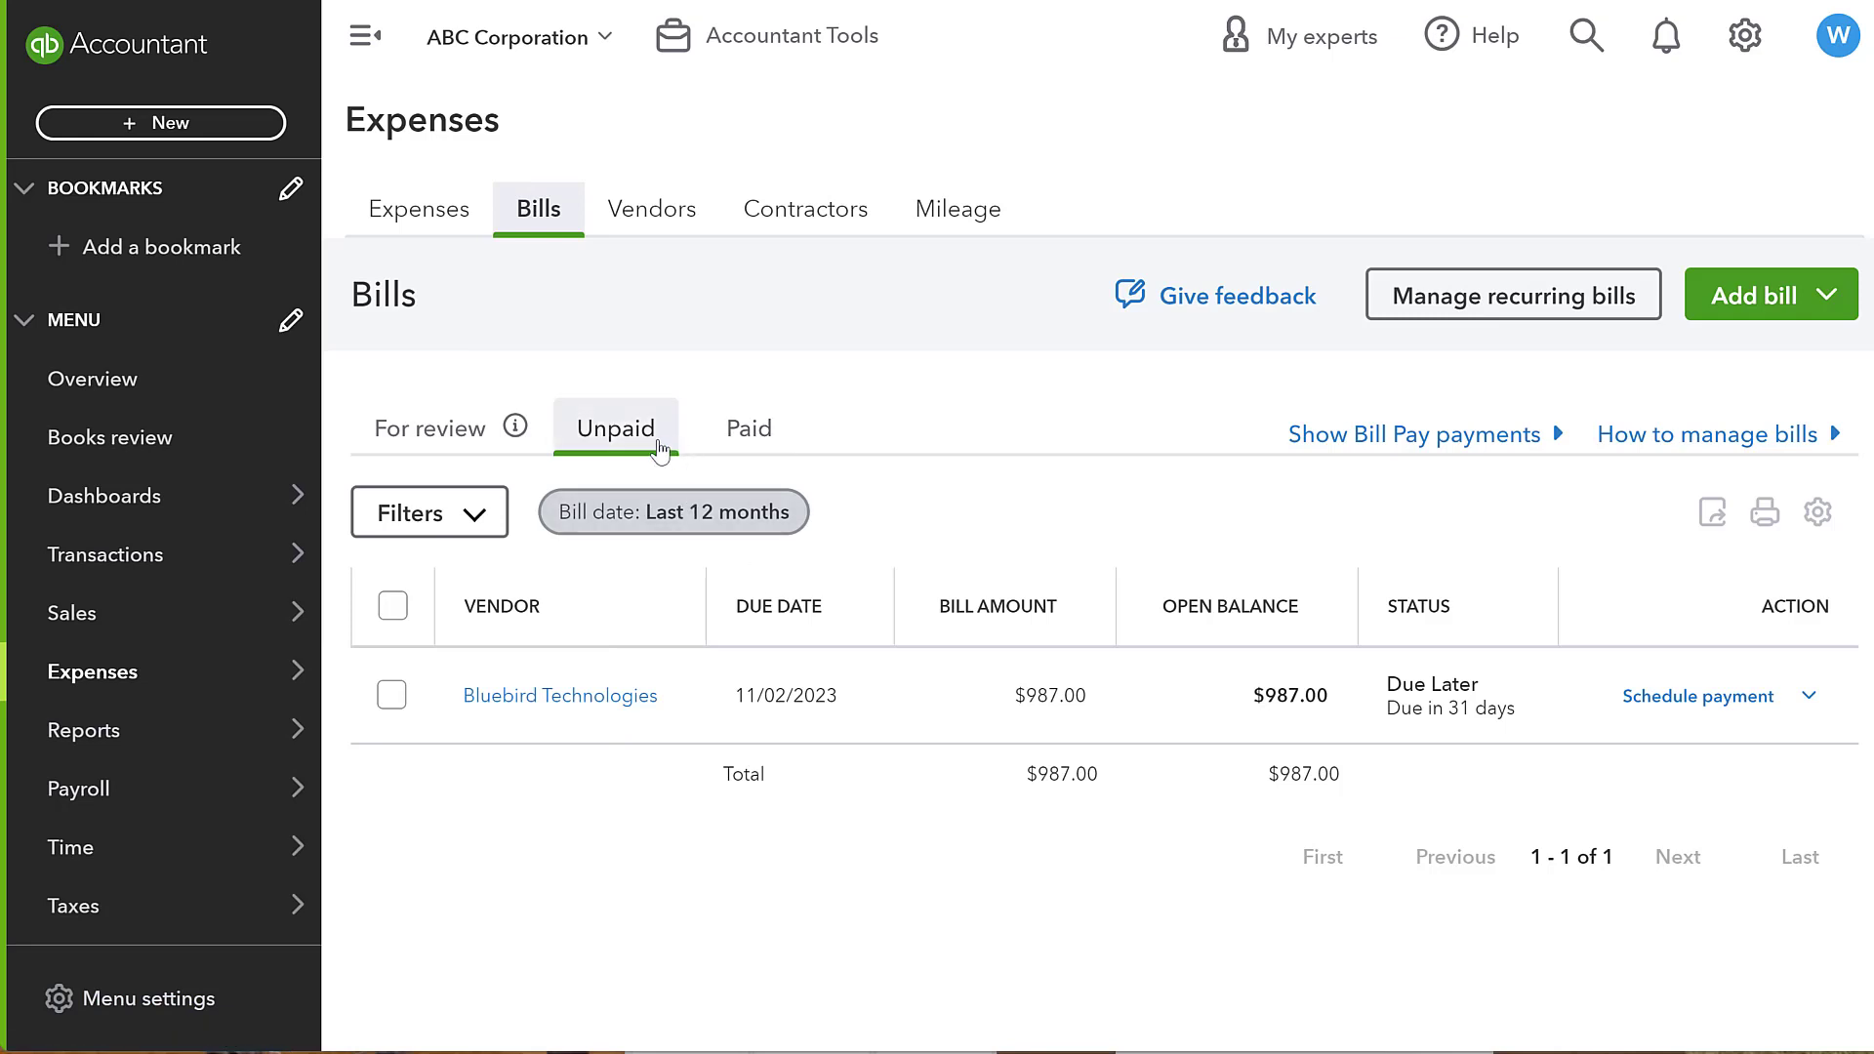
pyautogui.click(460, 517)
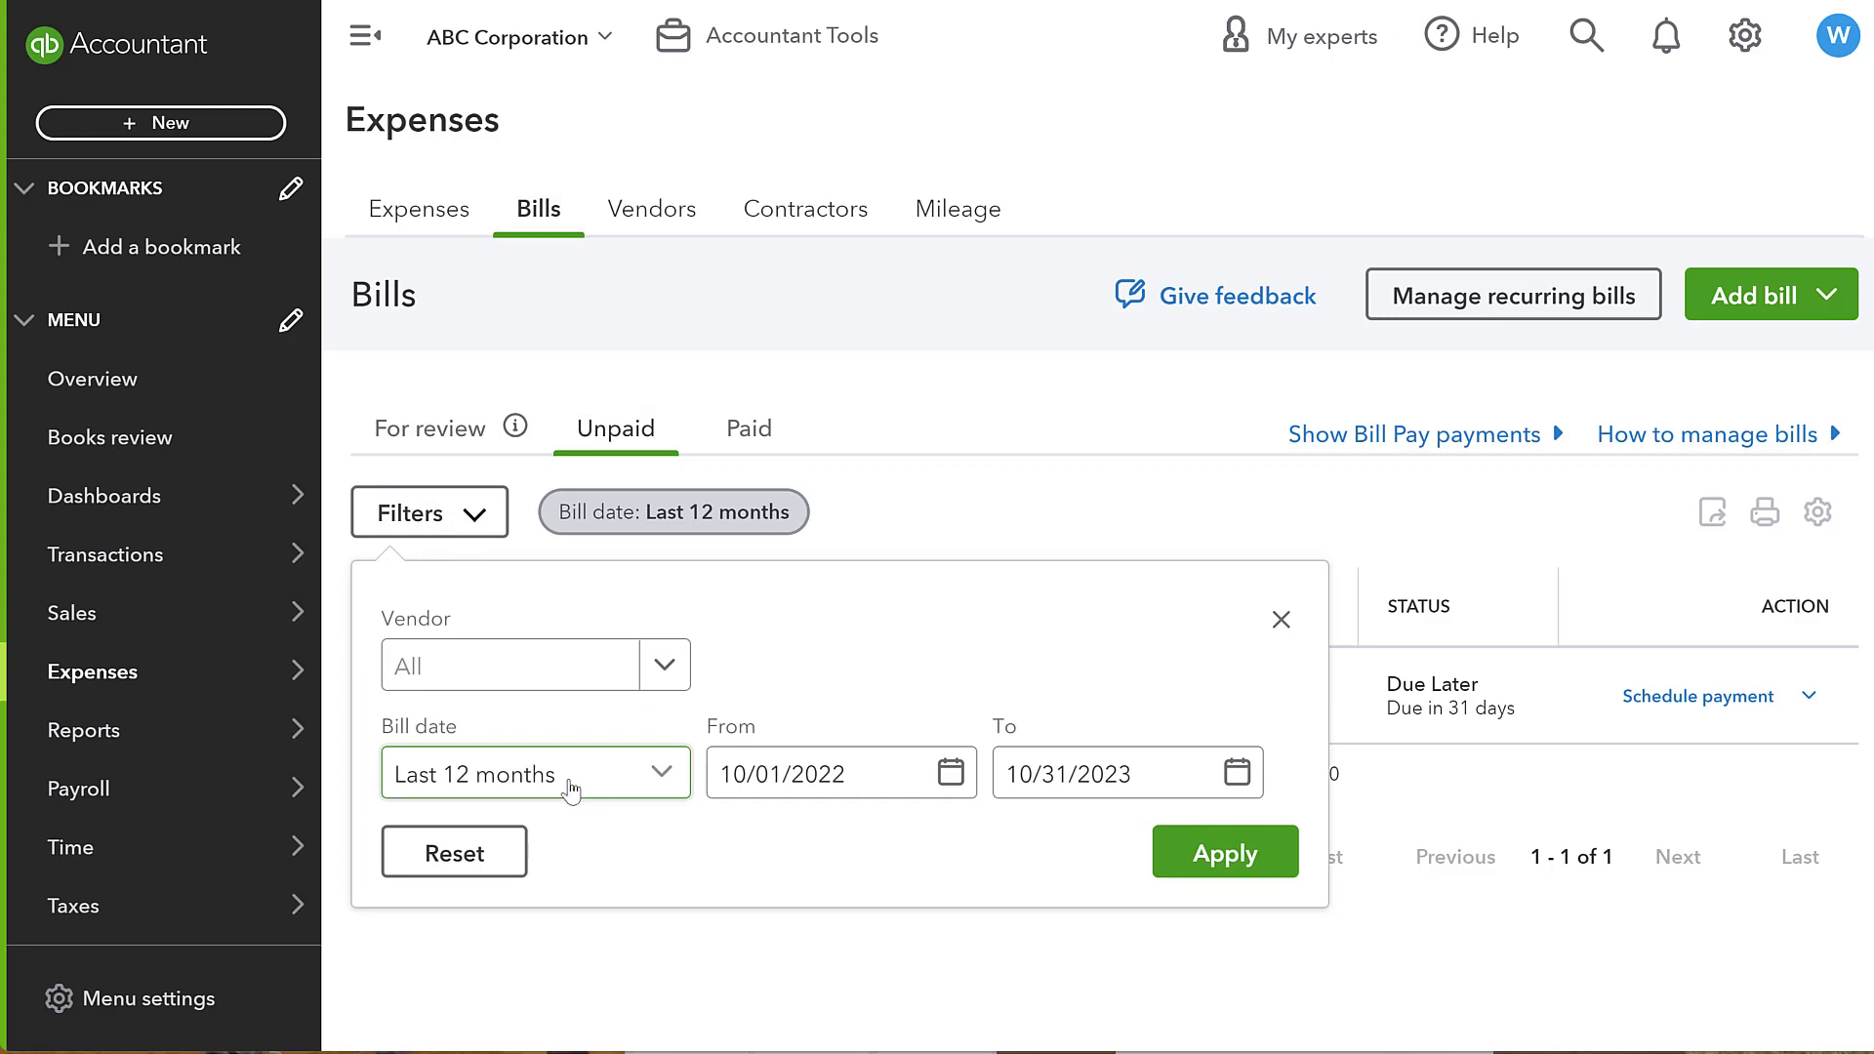
pyautogui.click(1281, 621)
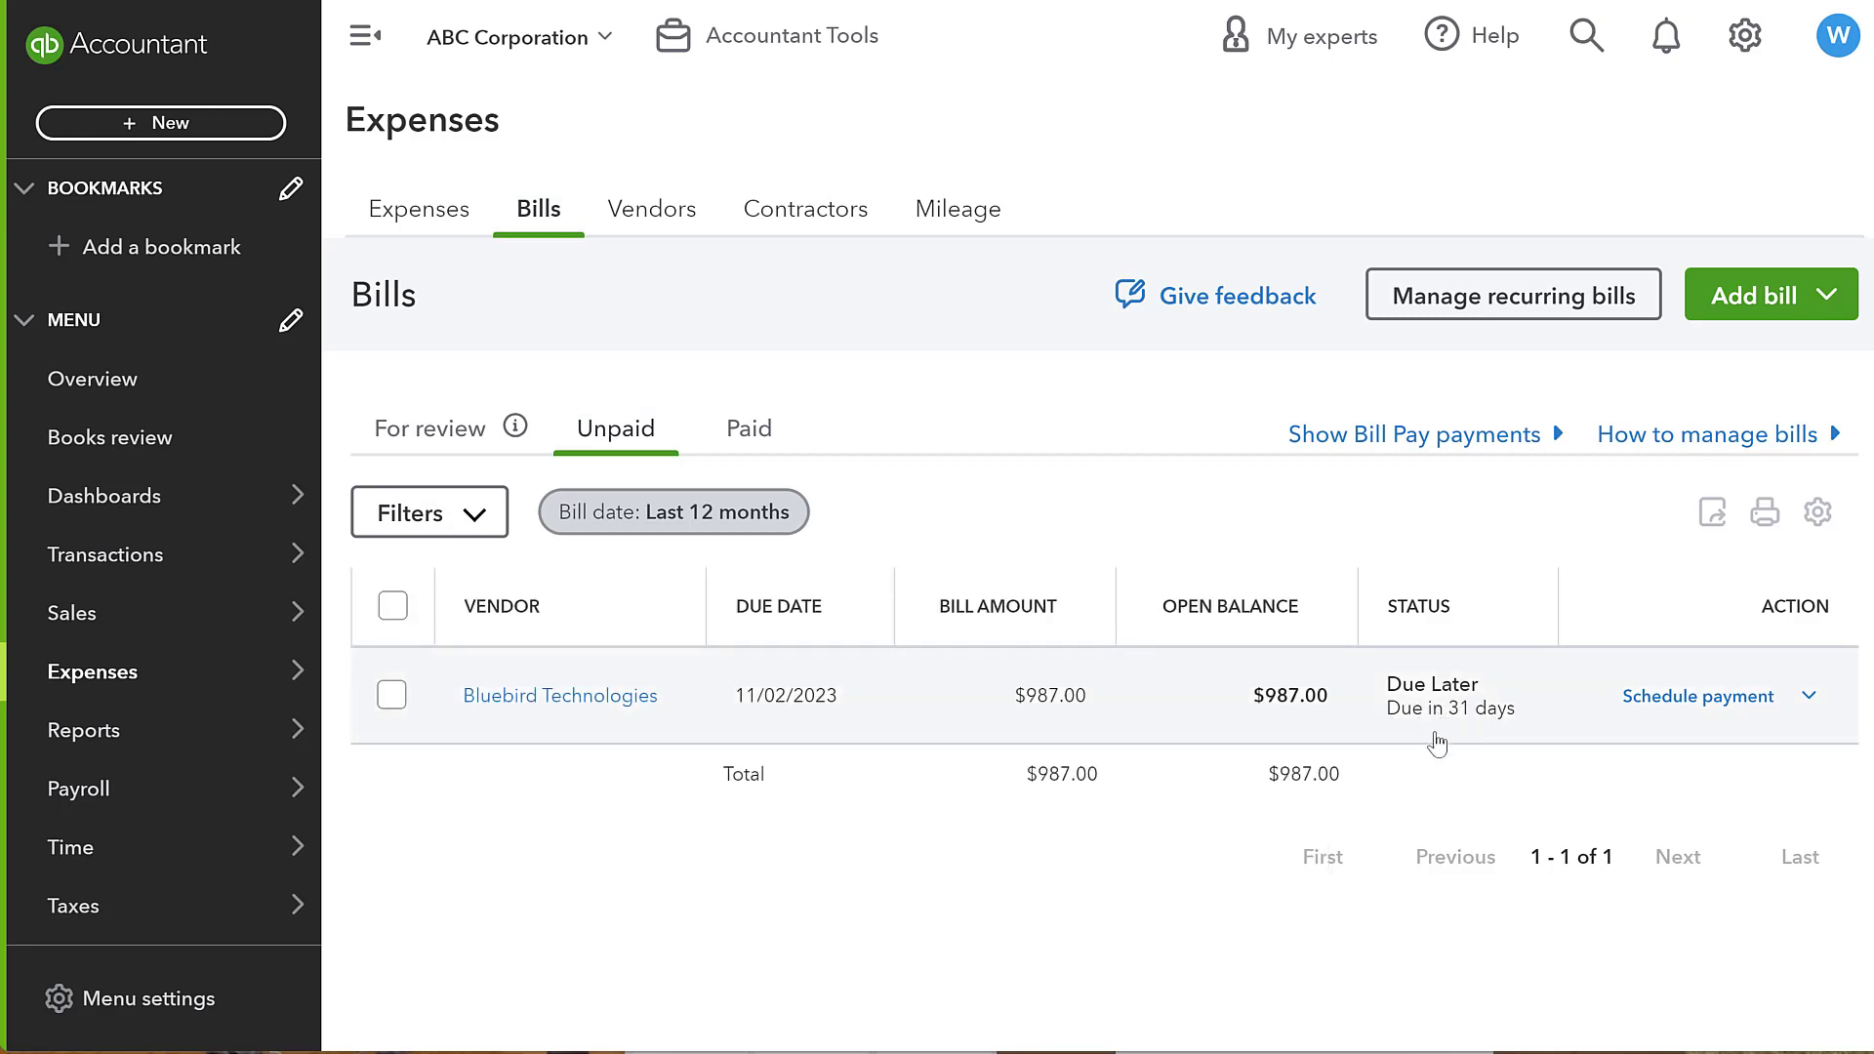
pyautogui.click(1459, 613)
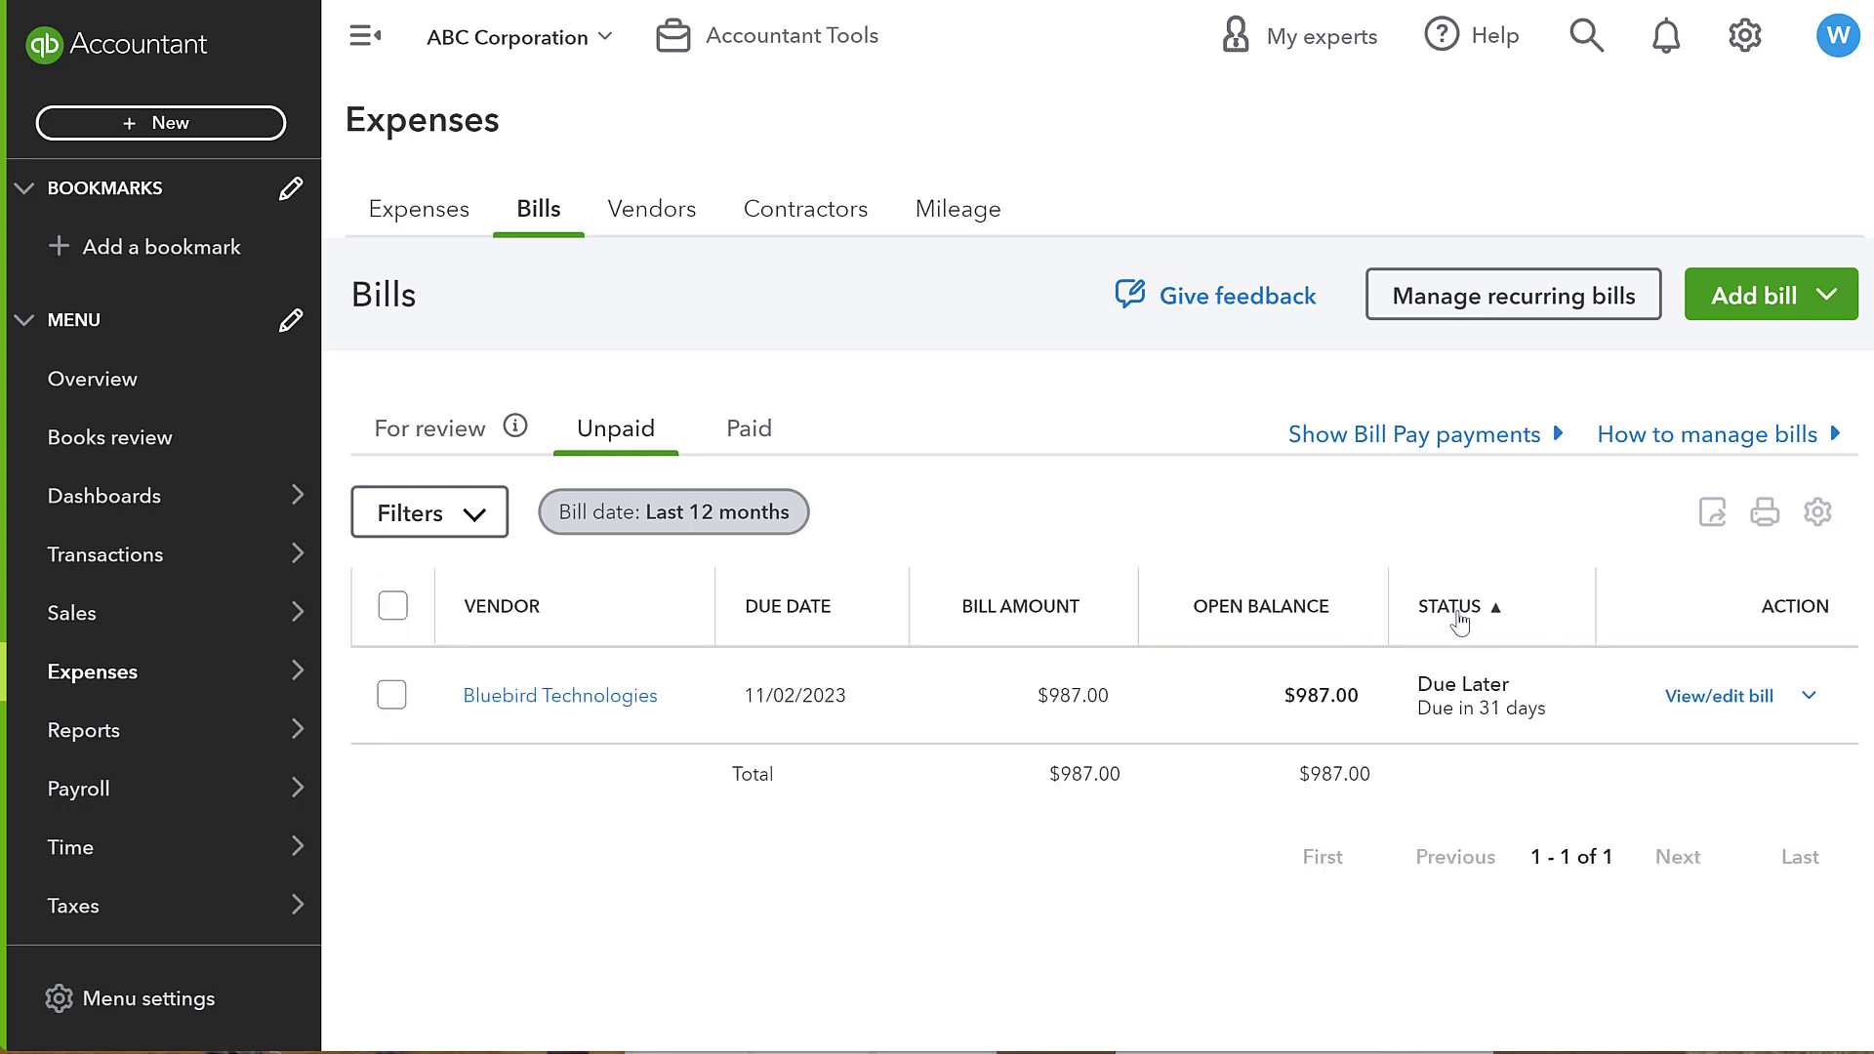